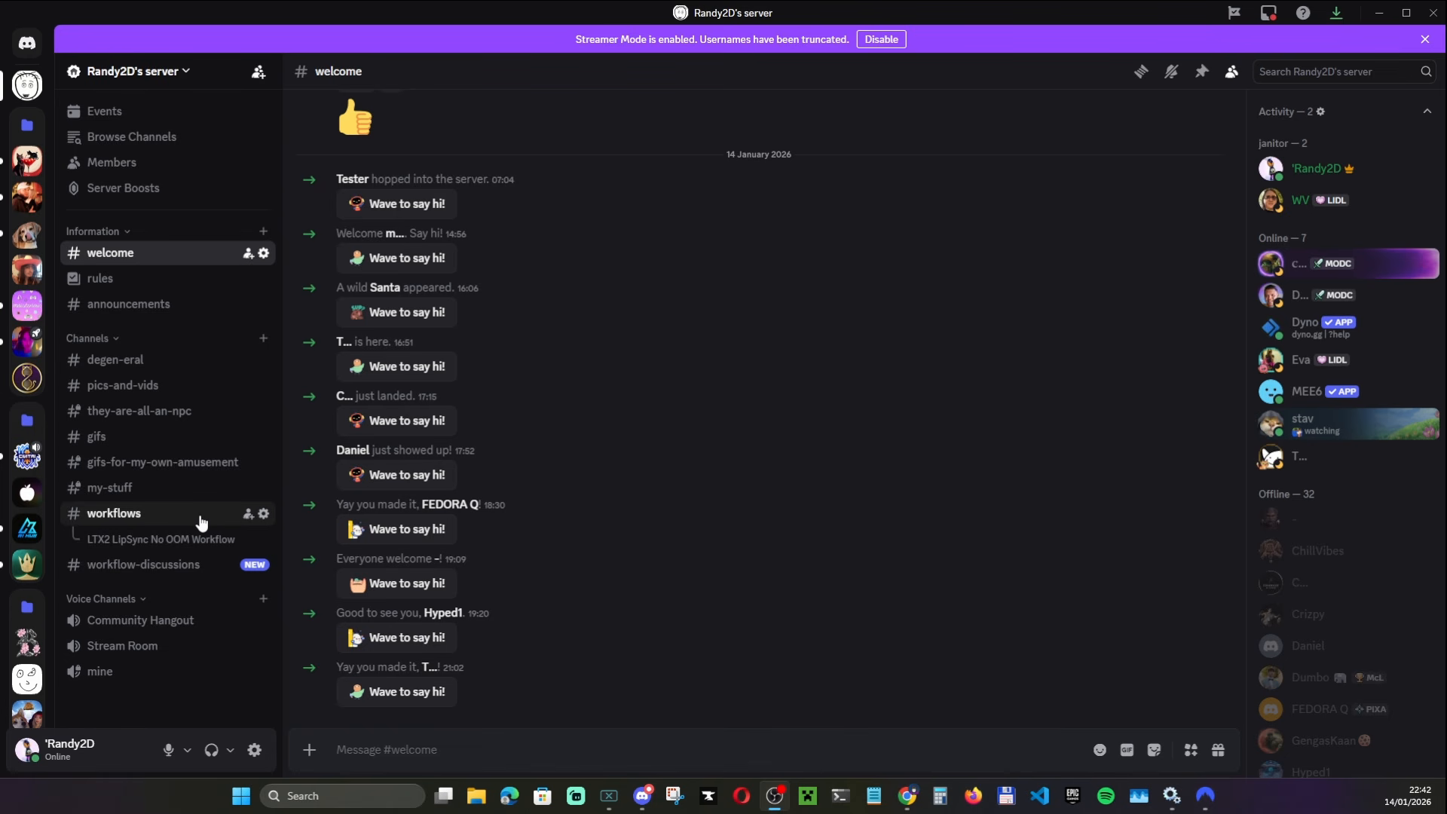
Open the "LTX2 LipSync No OOM Workflow" thread under the workflows channel and review its fix instructions, video link and workflow image
{"action": "left_click", "coordinate": [109, 519]}
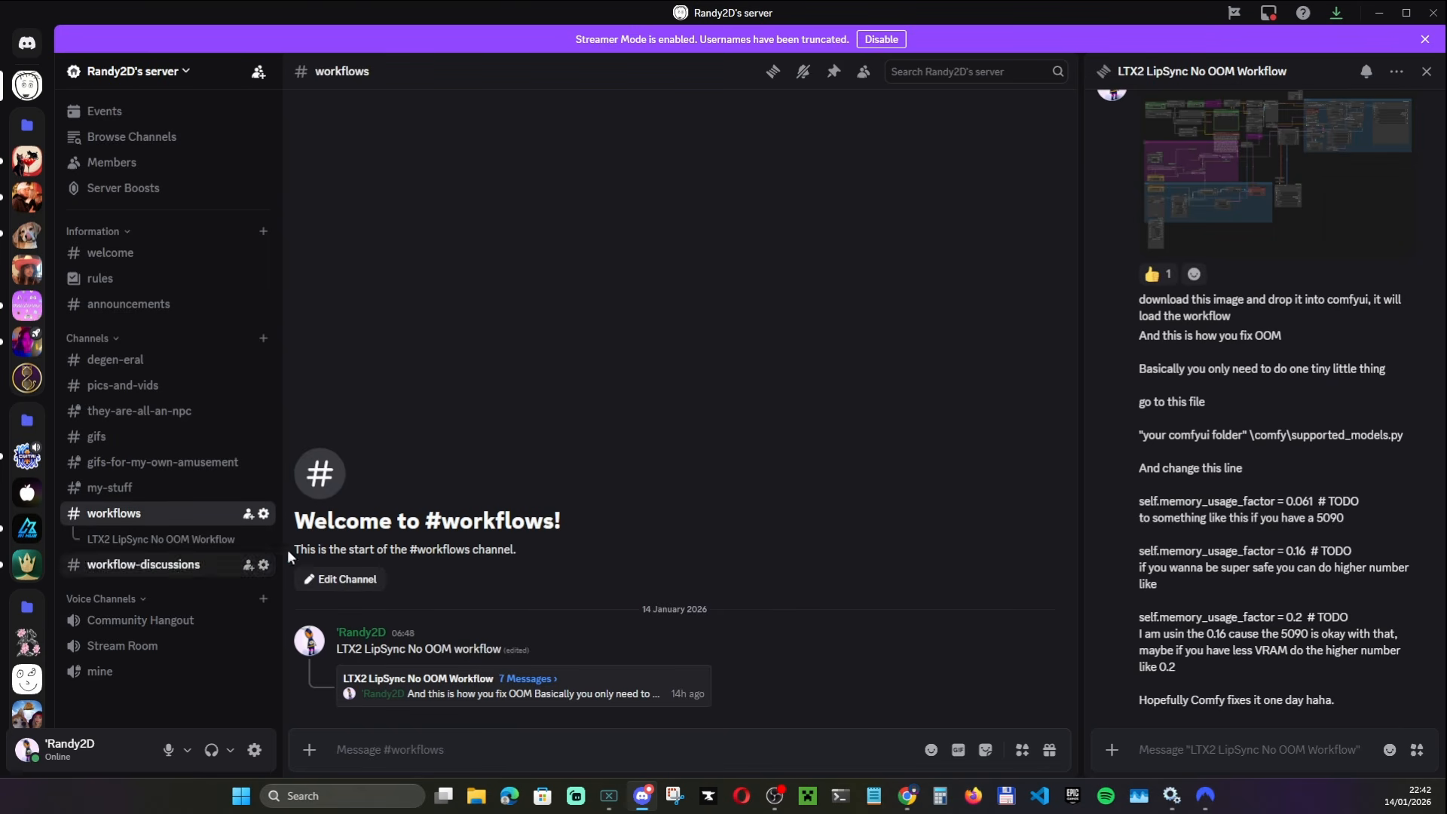
{"action": "left_click", "coordinate": [179, 541]}
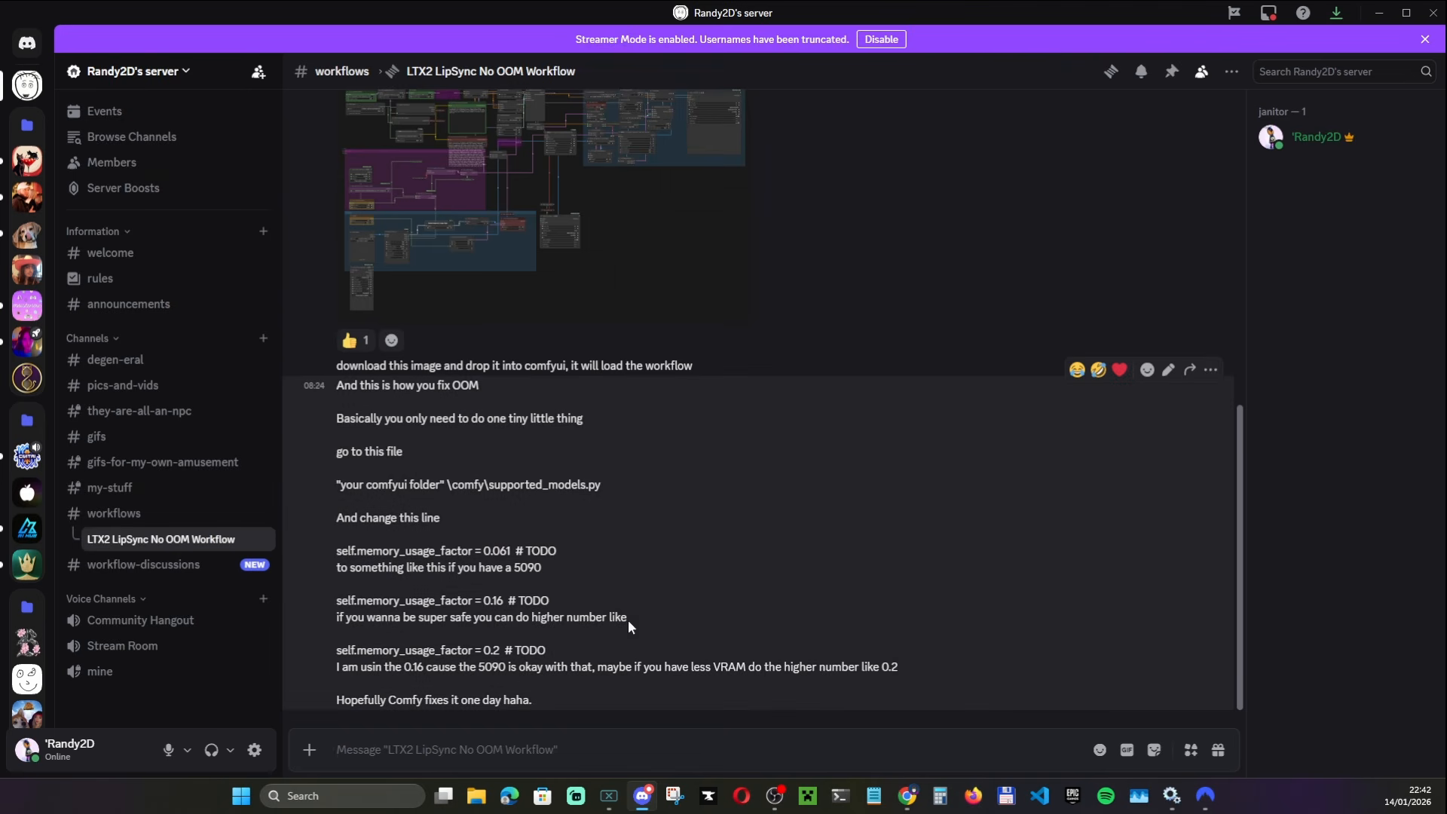
{"action": "scroll", "coordinate": [630, 510], "scroll_direction": "up", "scroll_amount": 5}
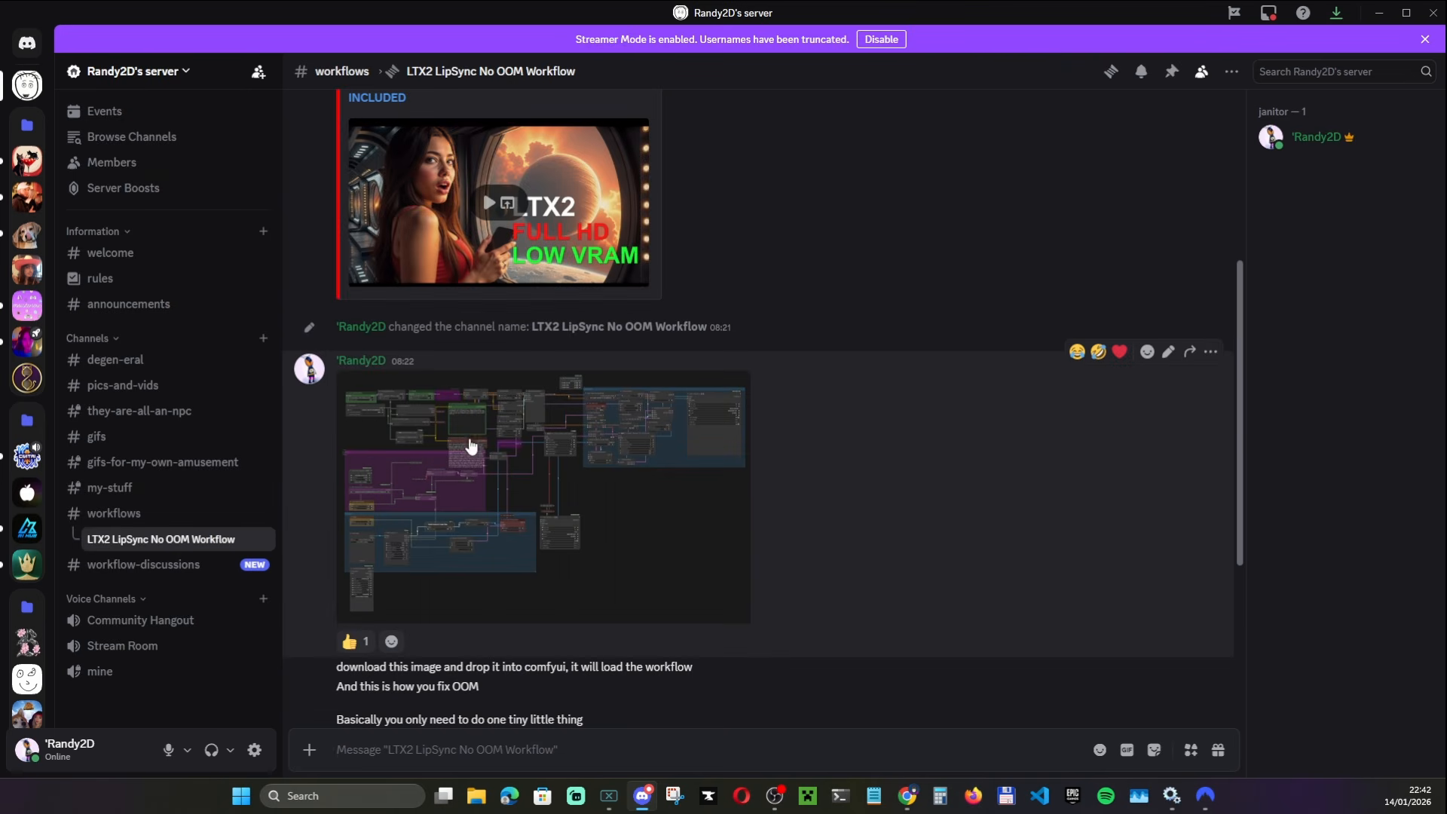
{"action": "scroll", "coordinate": [586, 490], "scroll_direction": "up", "scroll_amount": 4}
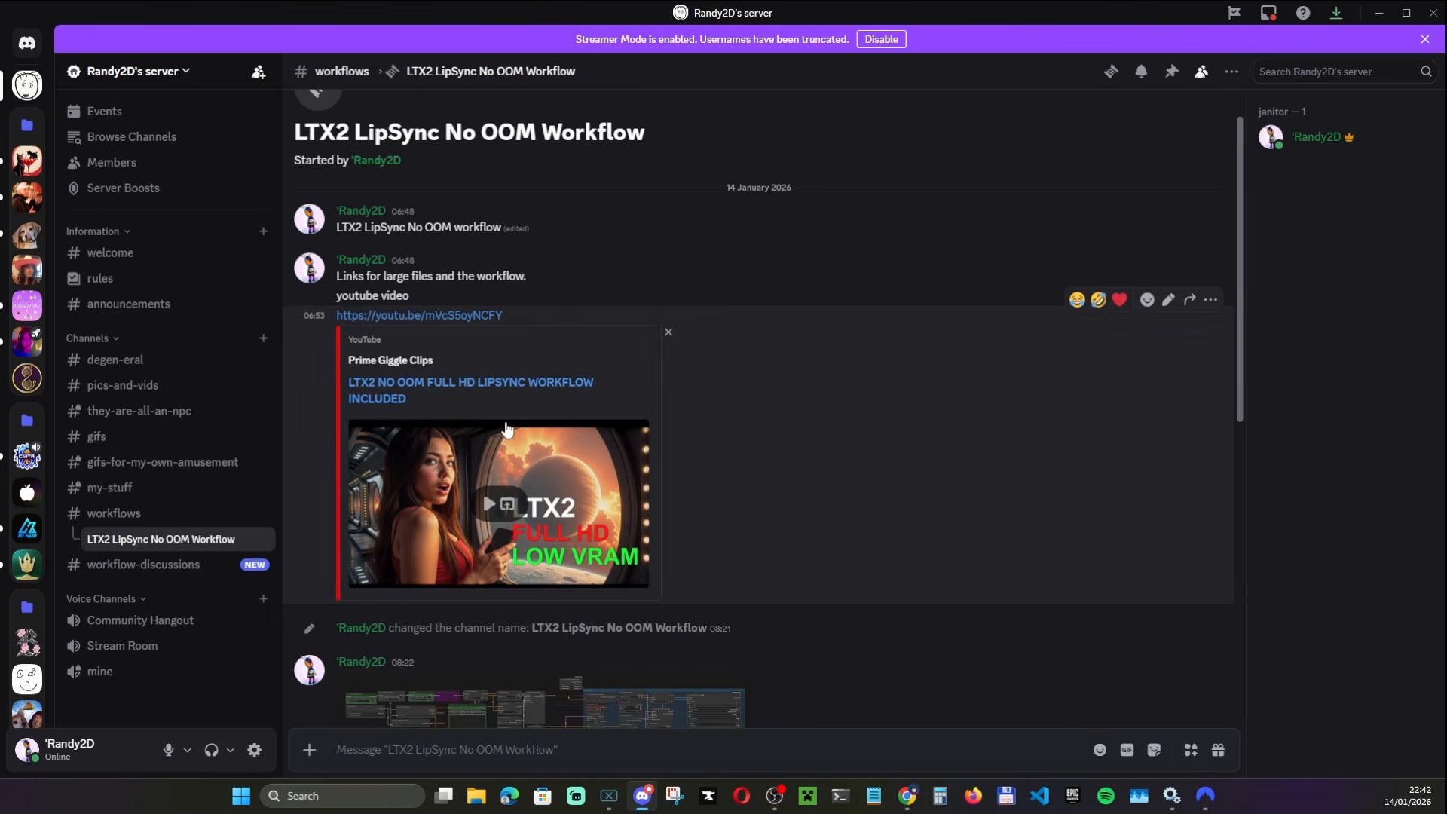
{"action": "scroll", "coordinate": [507, 429], "scroll_direction": "down", "scroll_amount": 3}
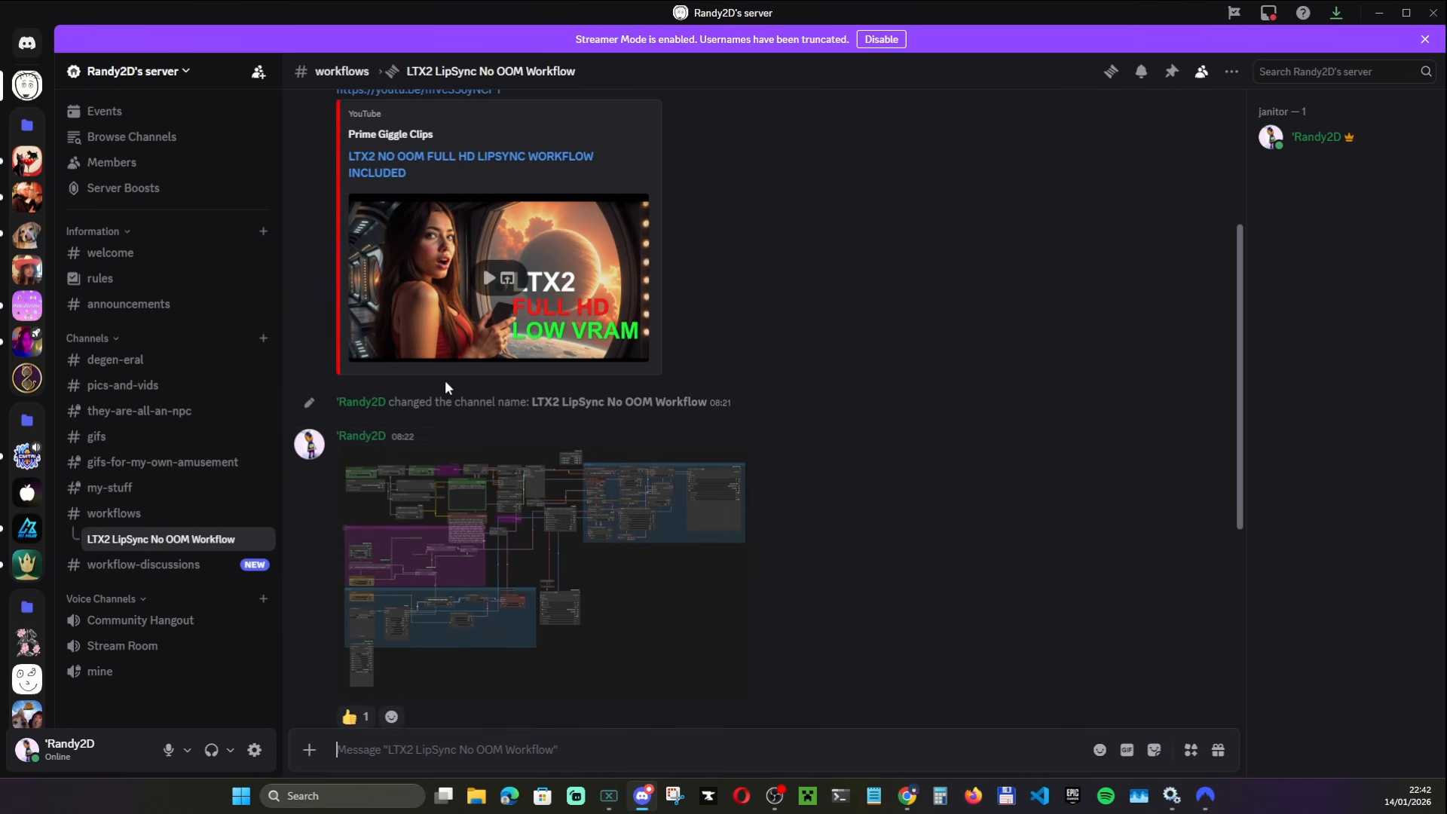
{"action": "scroll", "coordinate": [448, 397], "scroll_direction": "down", "scroll_amount": 3}
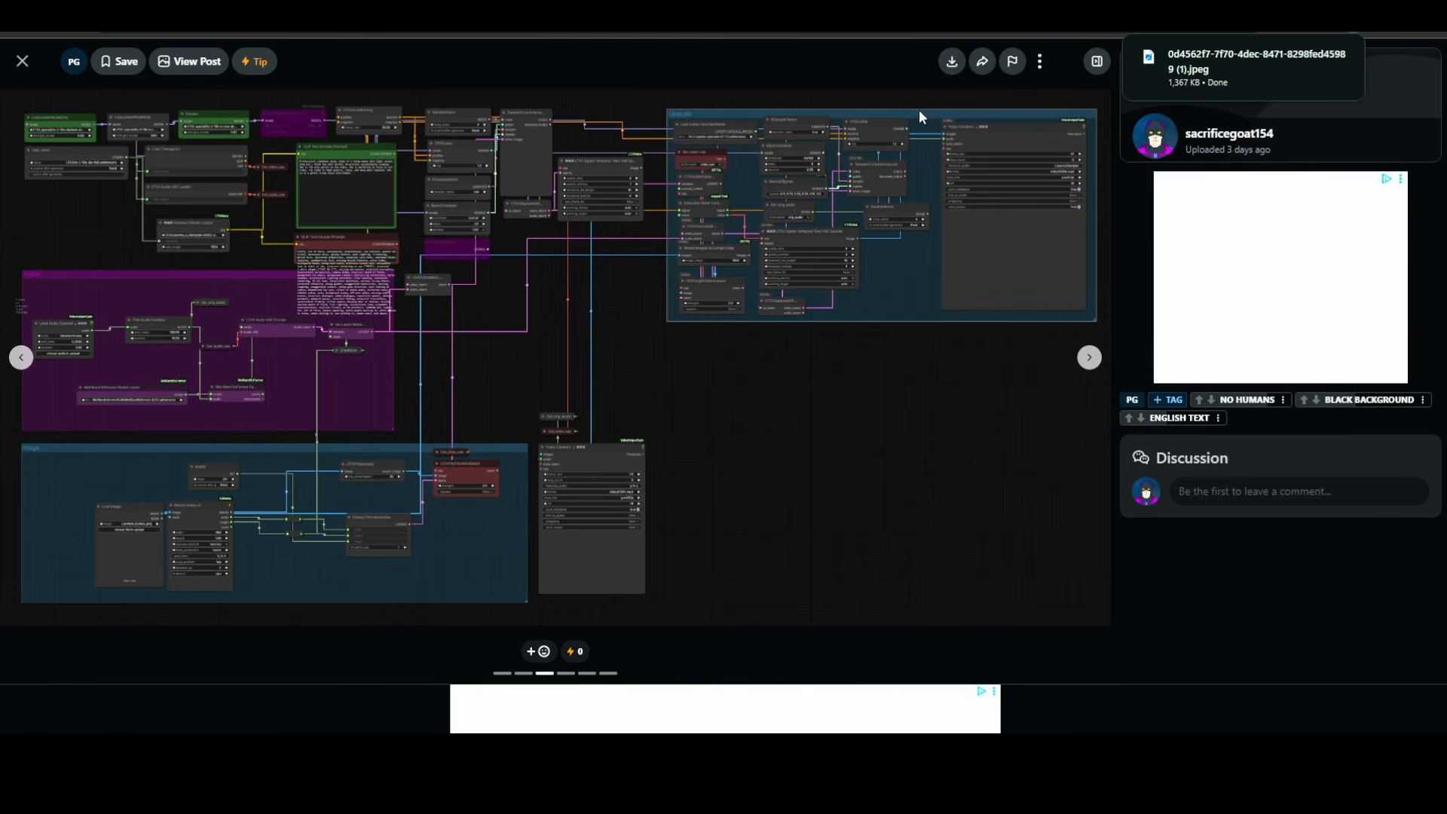
Check the file name and type offered for saving the enlarged workflow image on Civitai, without saving it
{"action": "mouse_move", "coordinate": [1206, 75]}
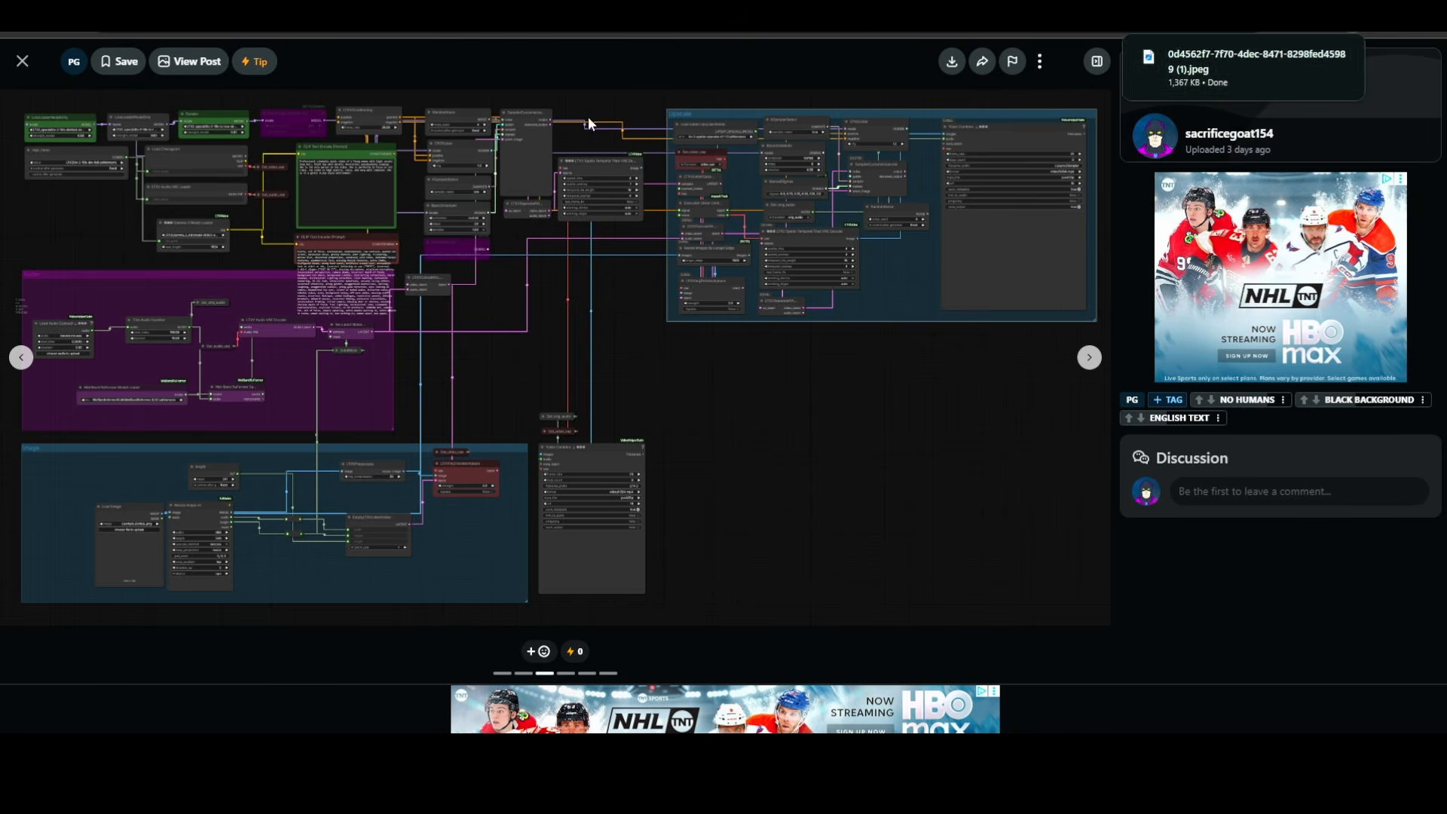
{"action": "right_click", "coordinate": [517, 255]}
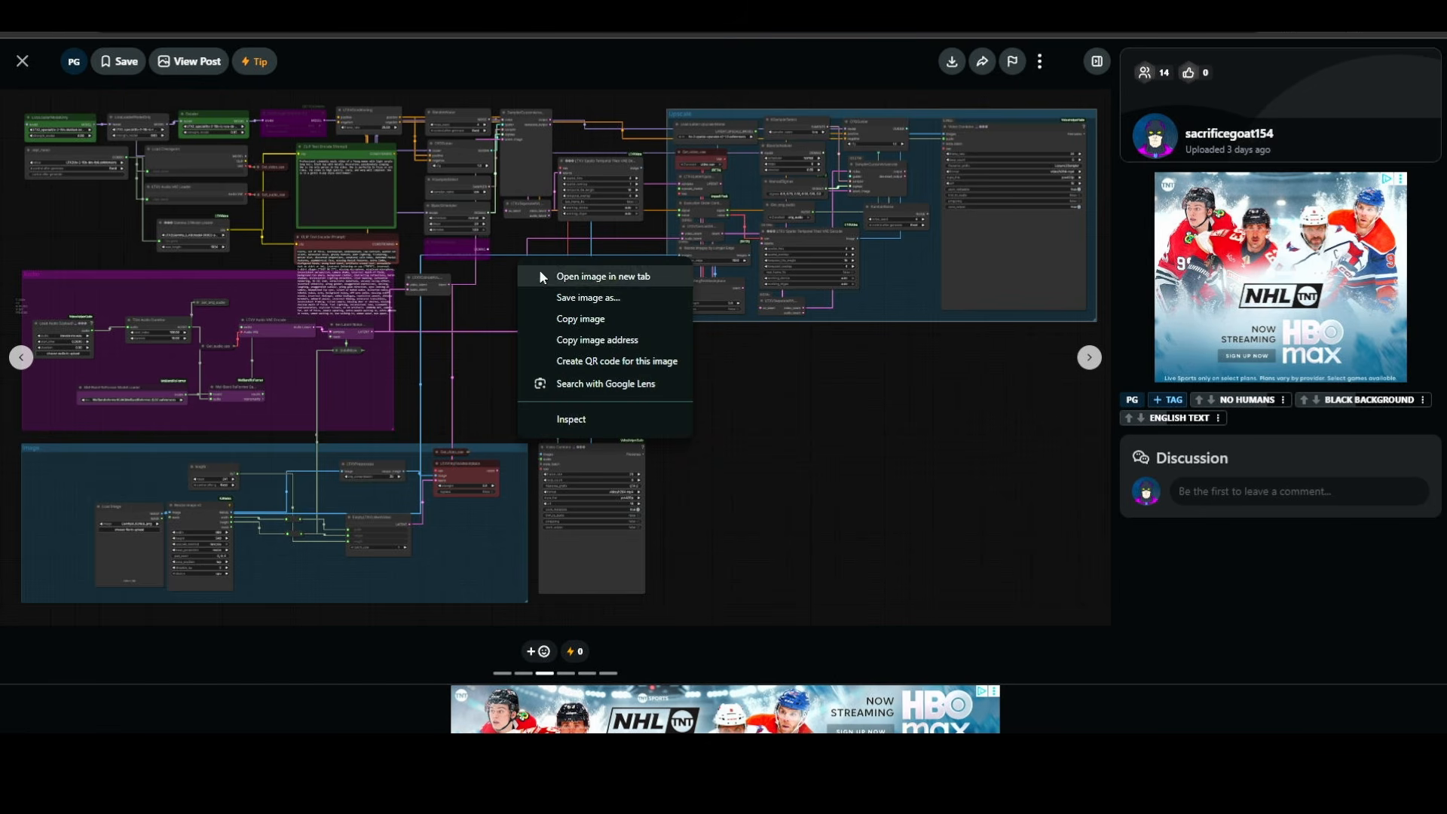
{"action": "left_click", "coordinate": [582, 298]}
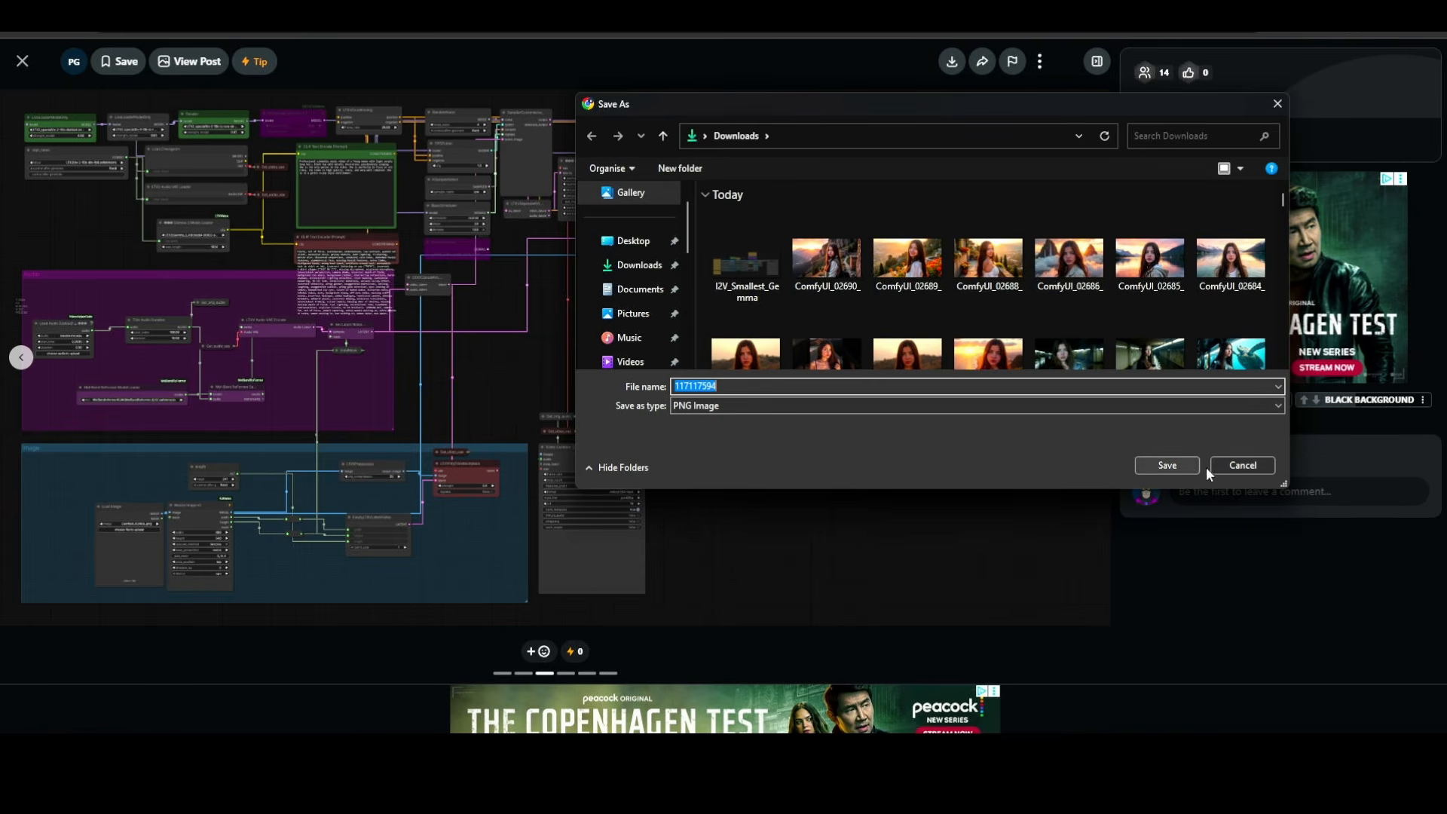
{"action": "left_click", "coordinate": [1240, 461]}
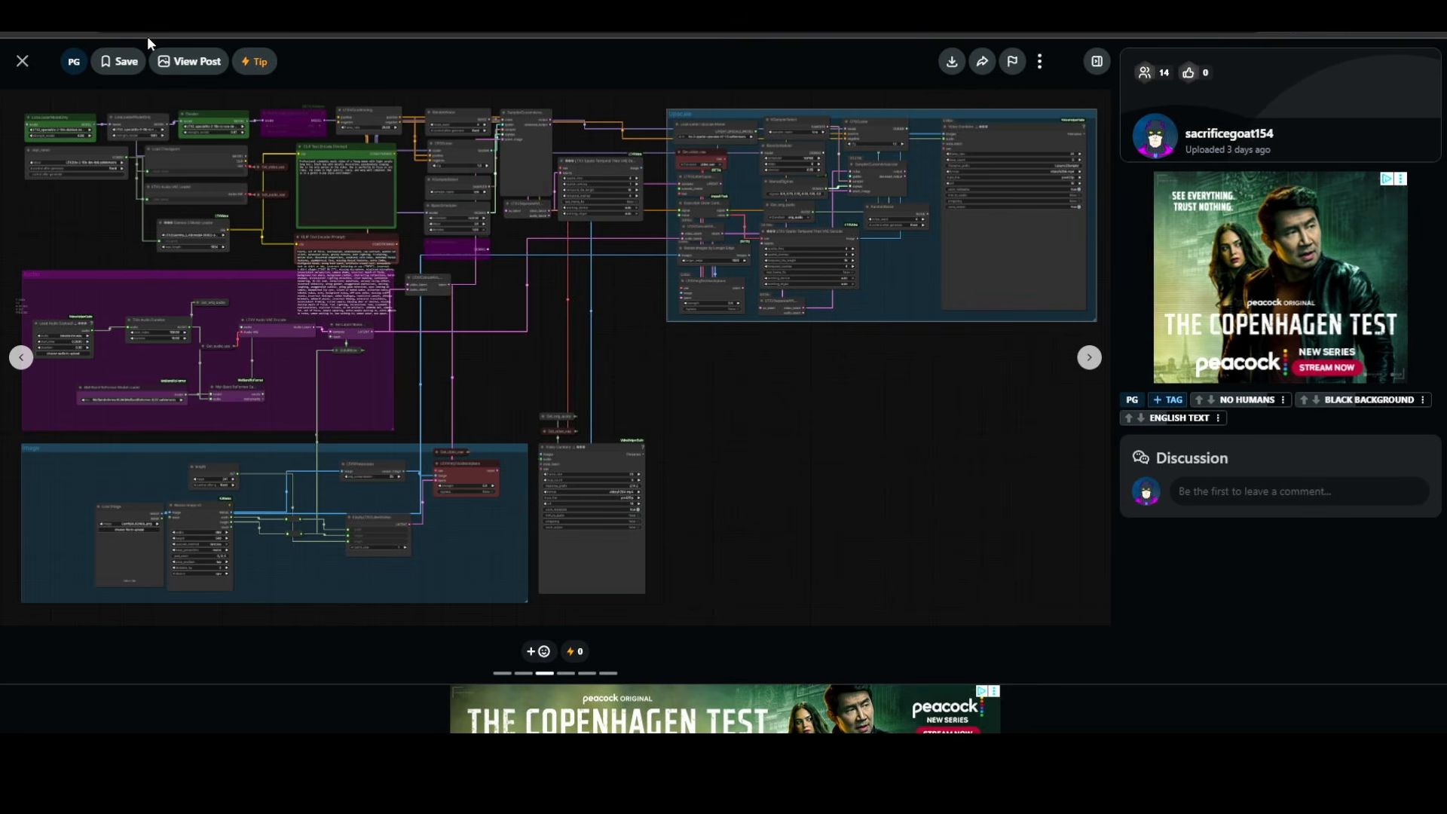
Open the full post that contains the workflow image and look over its lipsync video and workflow picture
{"action": "left_click", "coordinate": [194, 66]}
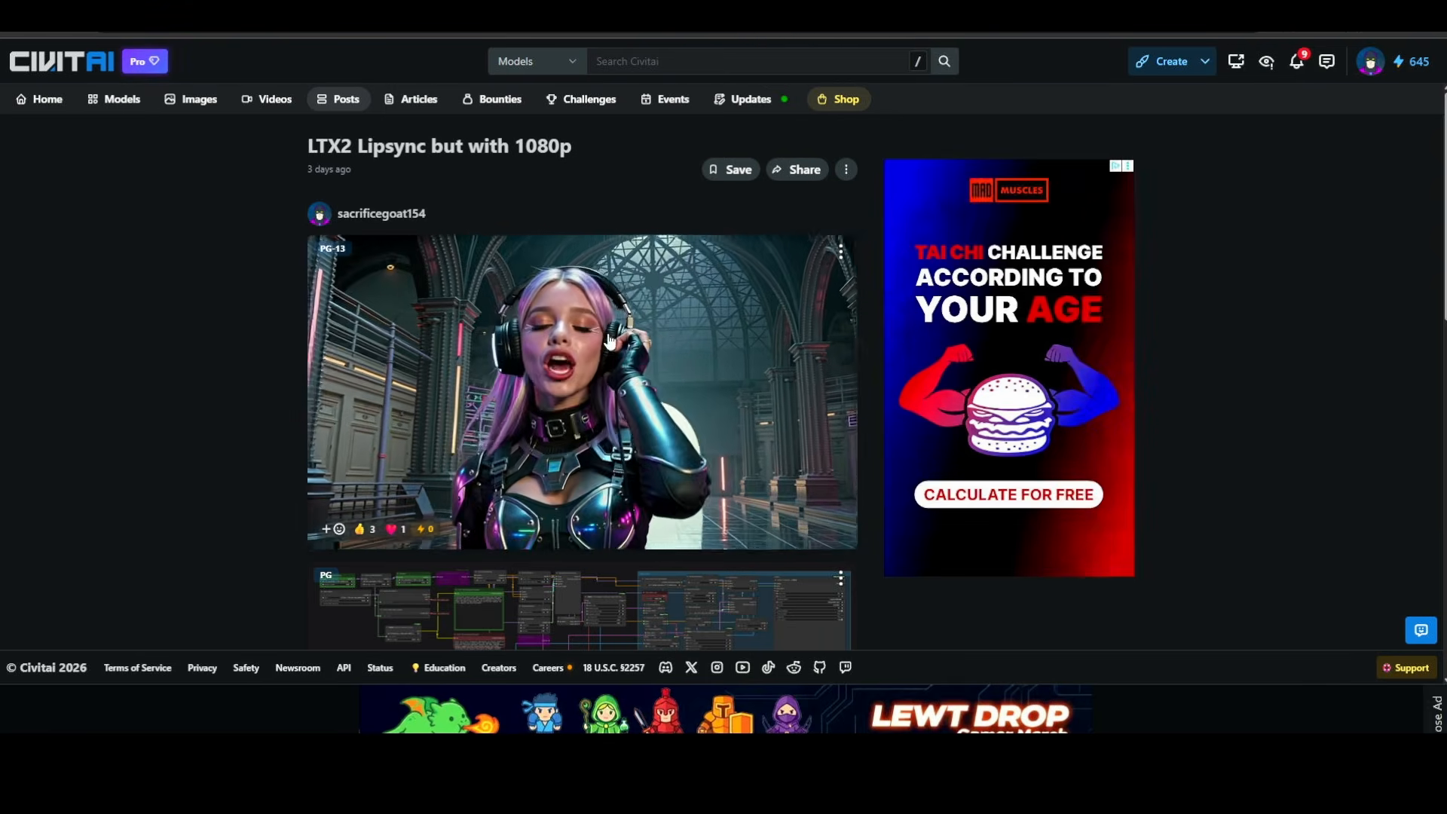
{"action": "scroll", "coordinate": [608, 341], "scroll_direction": "down", "scroll_amount": 2}
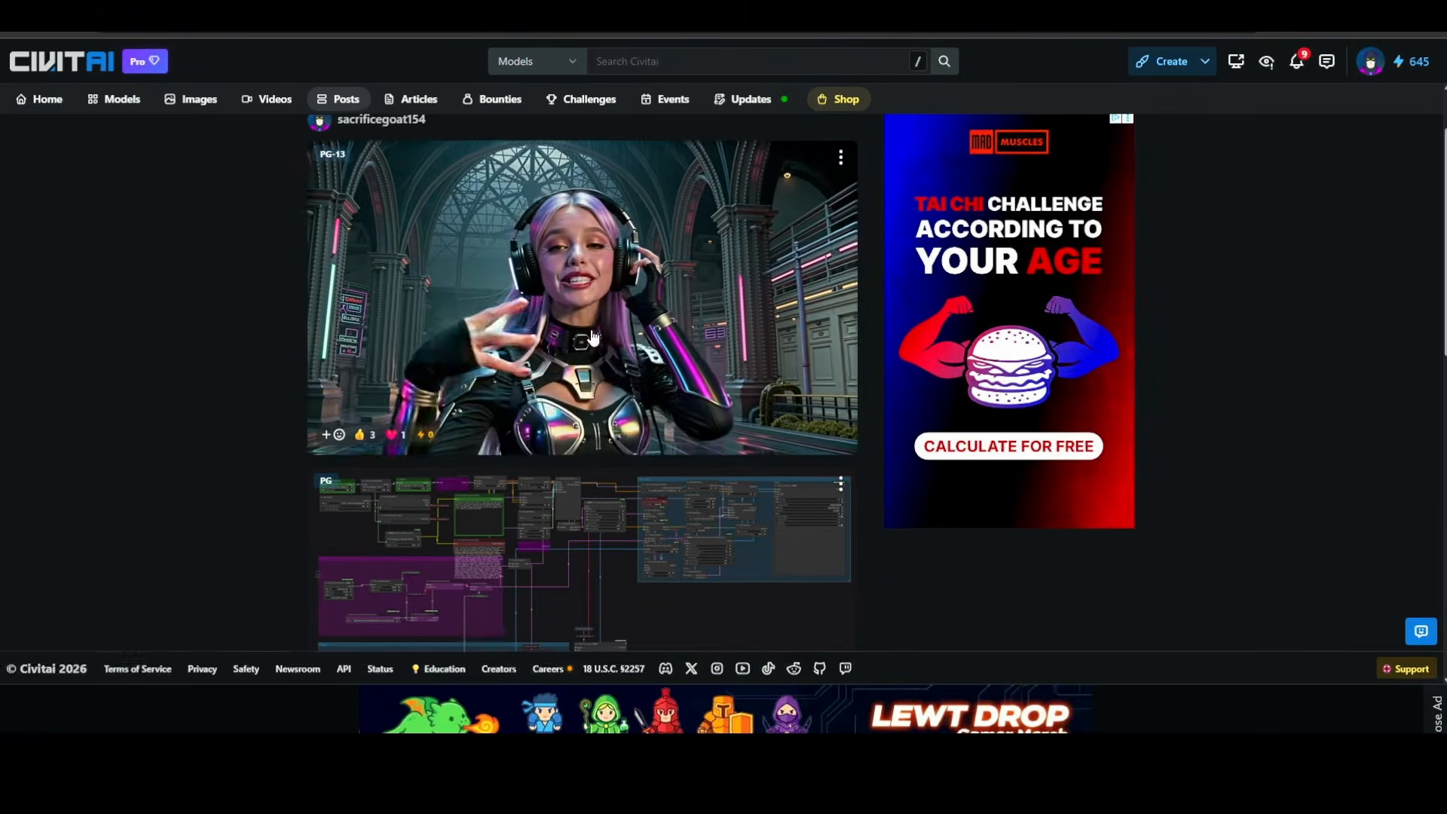
{"action": "scroll", "coordinate": [595, 362], "scroll_direction": "down", "scroll_amount": 2}
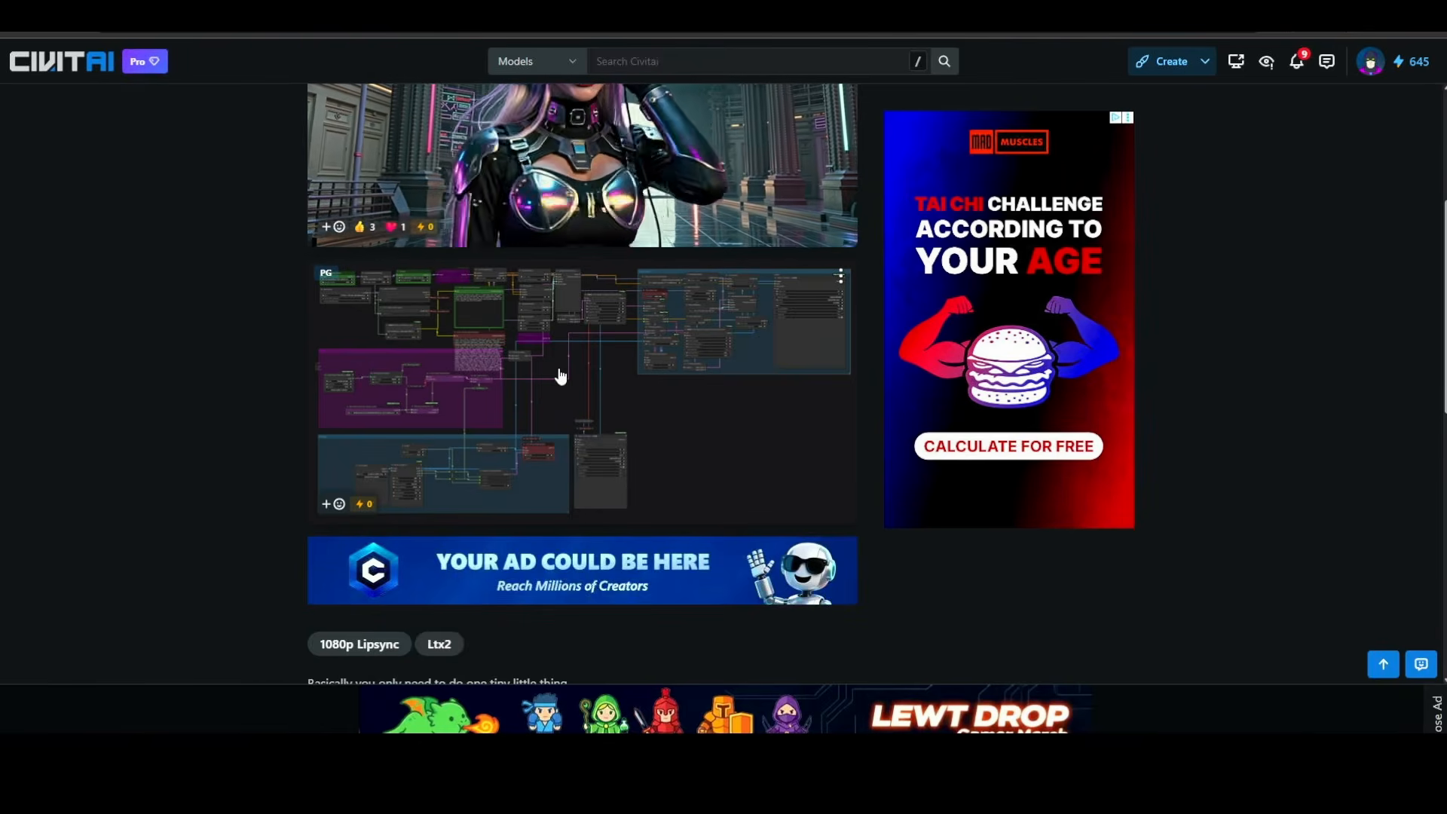
{"action": "scroll", "coordinate": [614, 386], "scroll_direction": "up", "scroll_amount": 4}
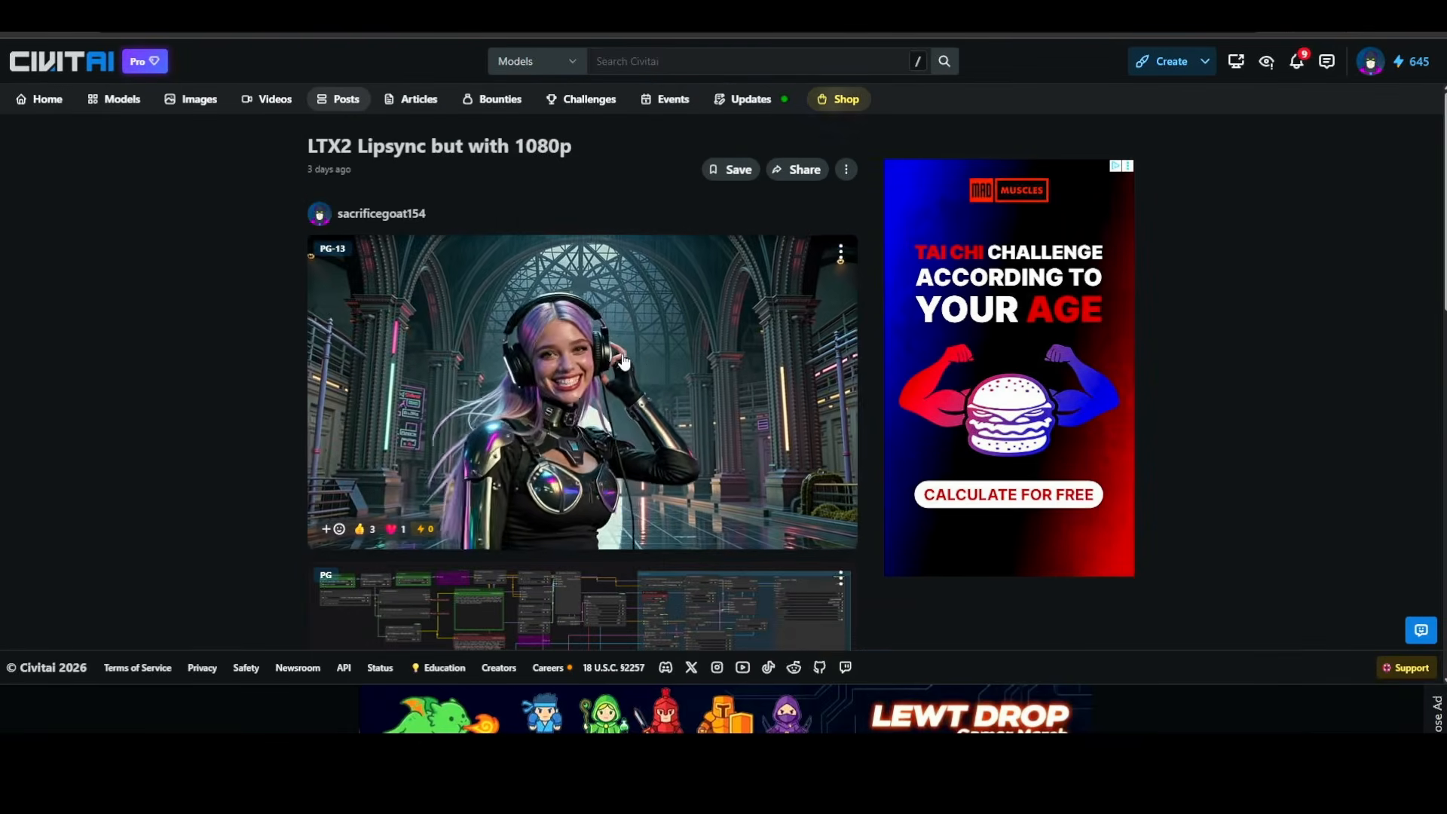
{"action": "scroll", "coordinate": [623, 360], "scroll_direction": "down", "scroll_amount": 1}
{"action": "scroll", "coordinate": [623, 361], "scroll_direction": "down", "scroll_amount": 1}
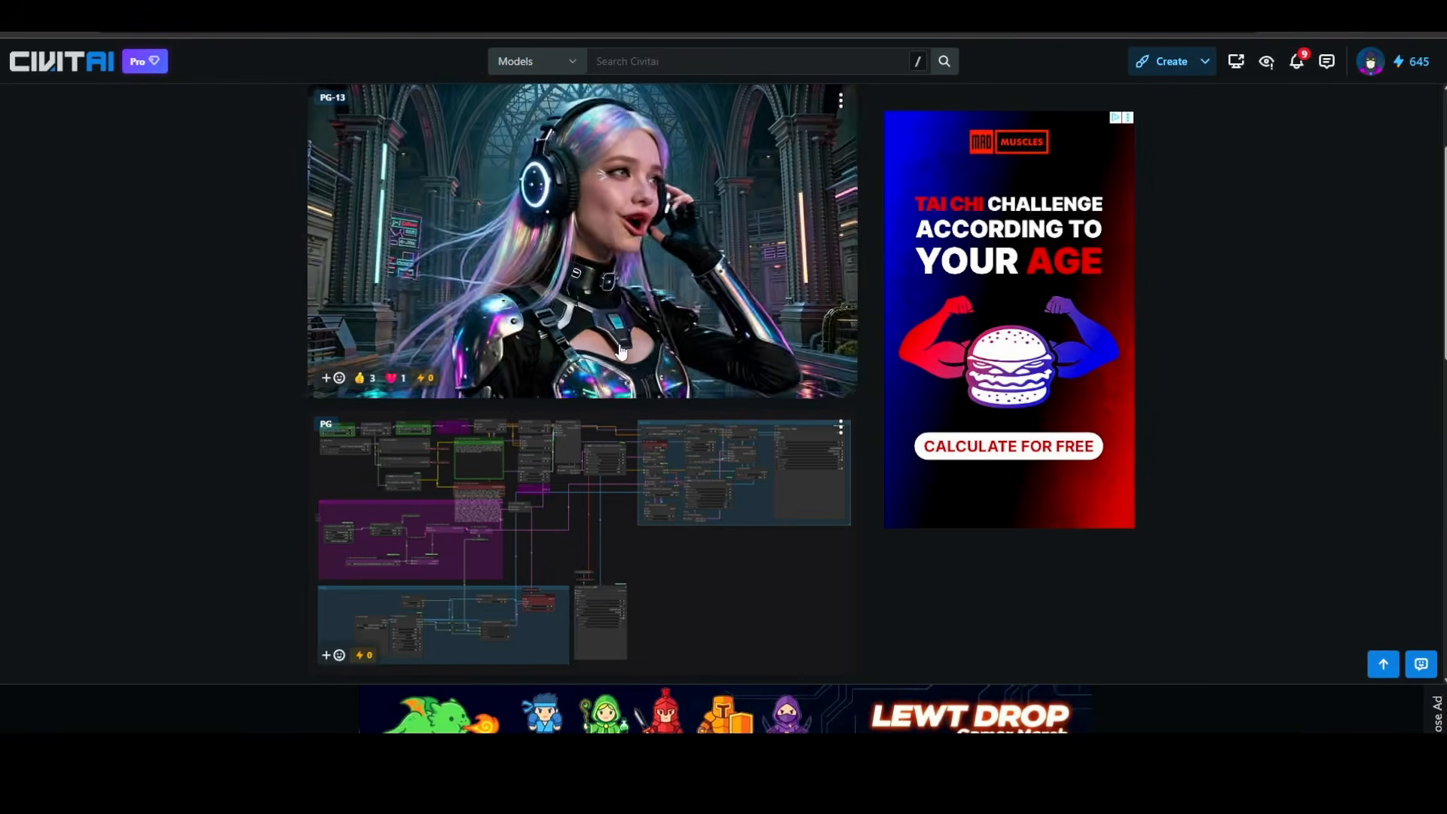
{"action": "scroll", "coordinate": [585, 339], "scroll_direction": "up", "scroll_amount": 3}
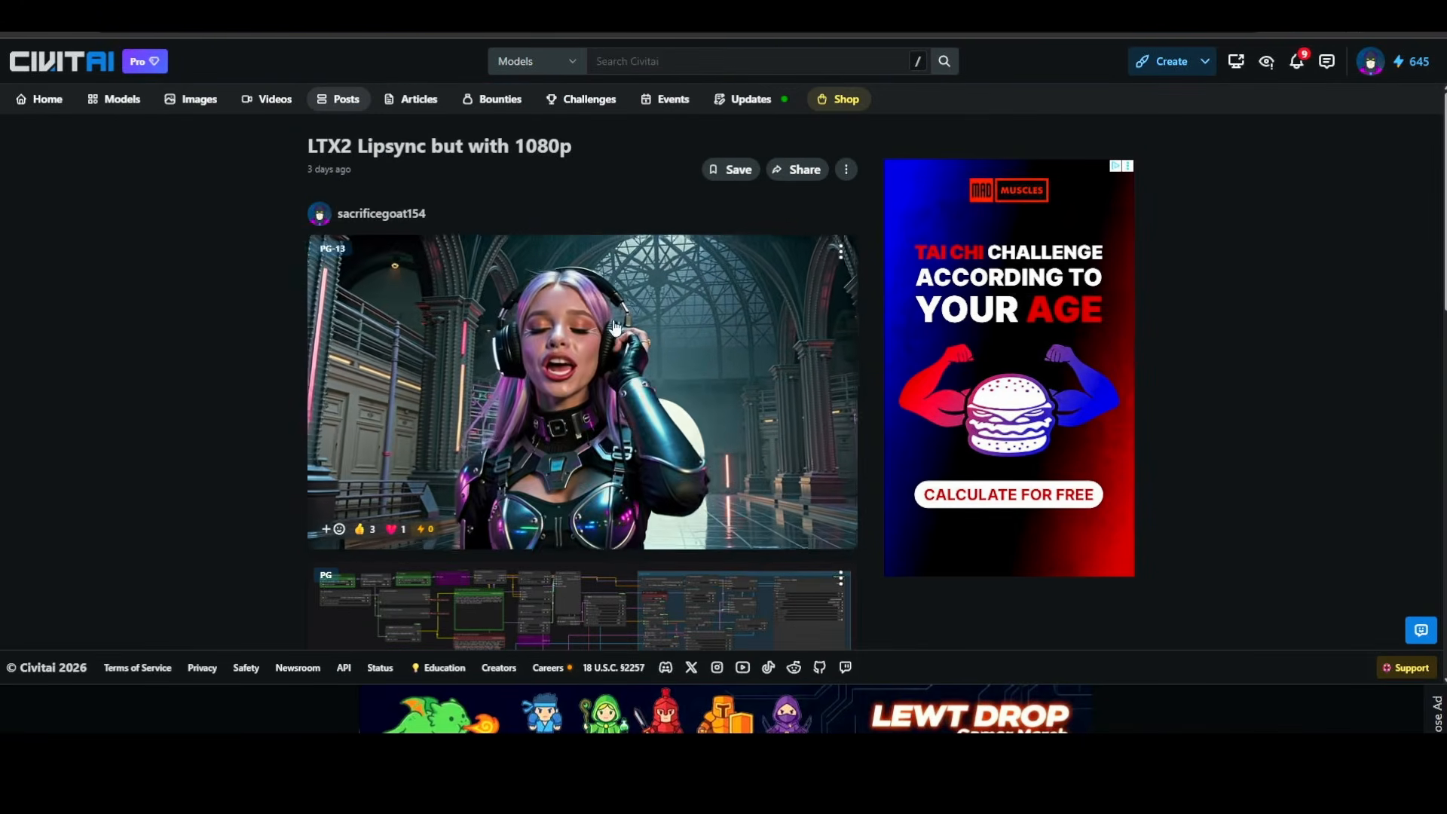
{"action": "scroll", "coordinate": [590, 293], "scroll_direction": "down", "scroll_amount": 1}
{"action": "scroll", "coordinate": [590, 339], "scroll_direction": "down", "scroll_amount": 3}
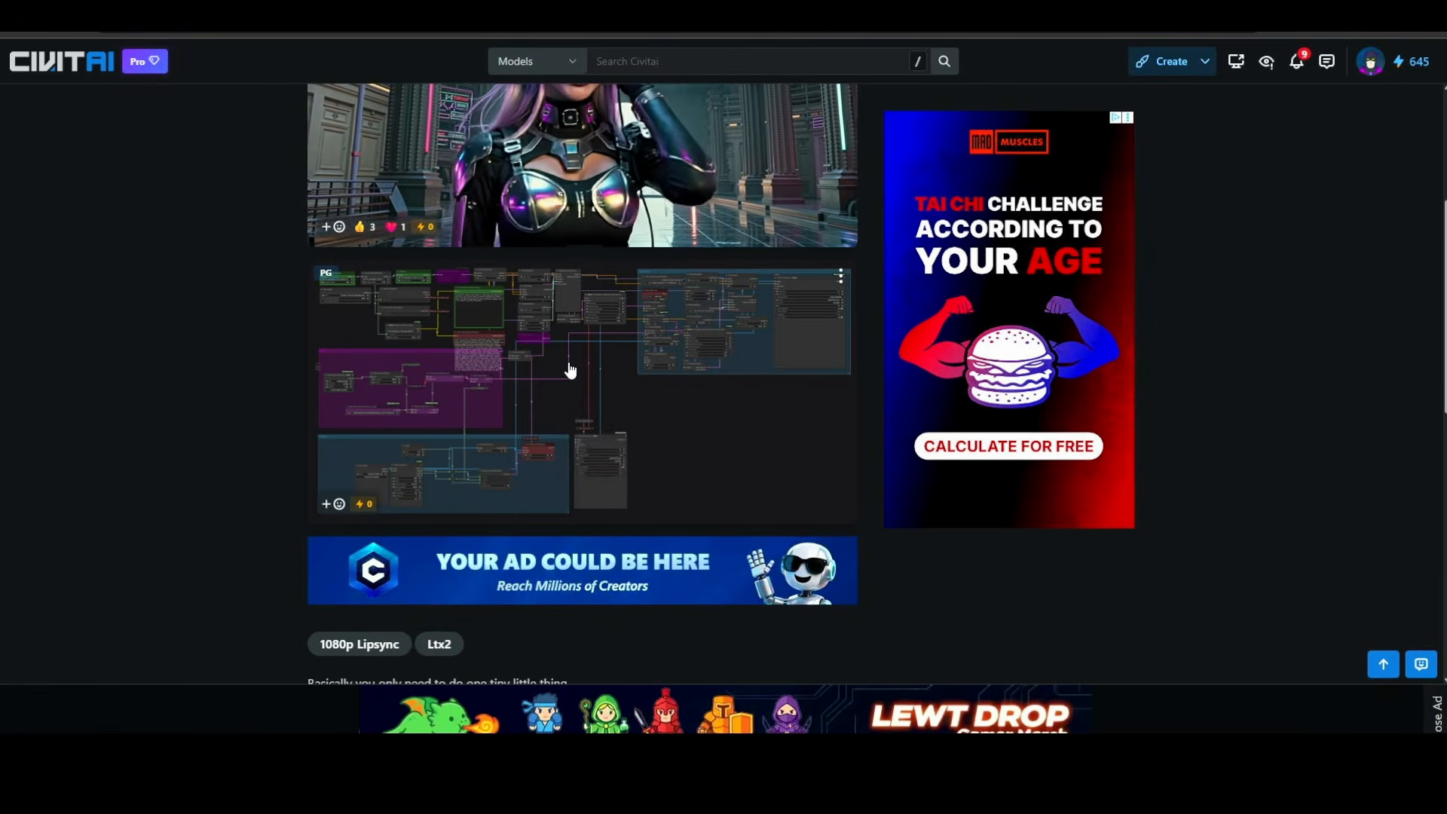
Check the file name and type offered for saving the workflow image from the post, without saving it
{"action": "right_click", "coordinate": [570, 369]}
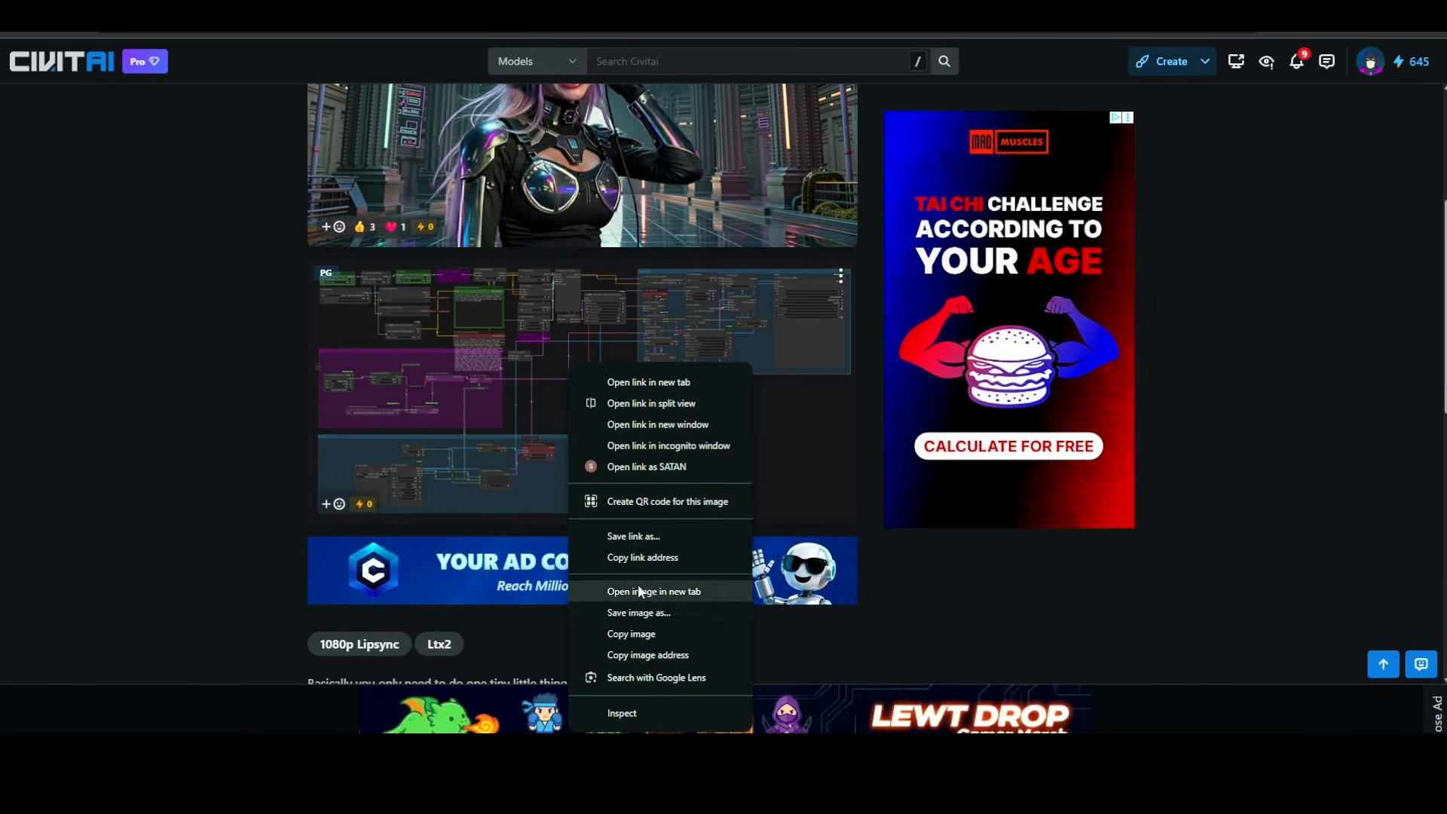
{"action": "left_click", "coordinate": [634, 613]}
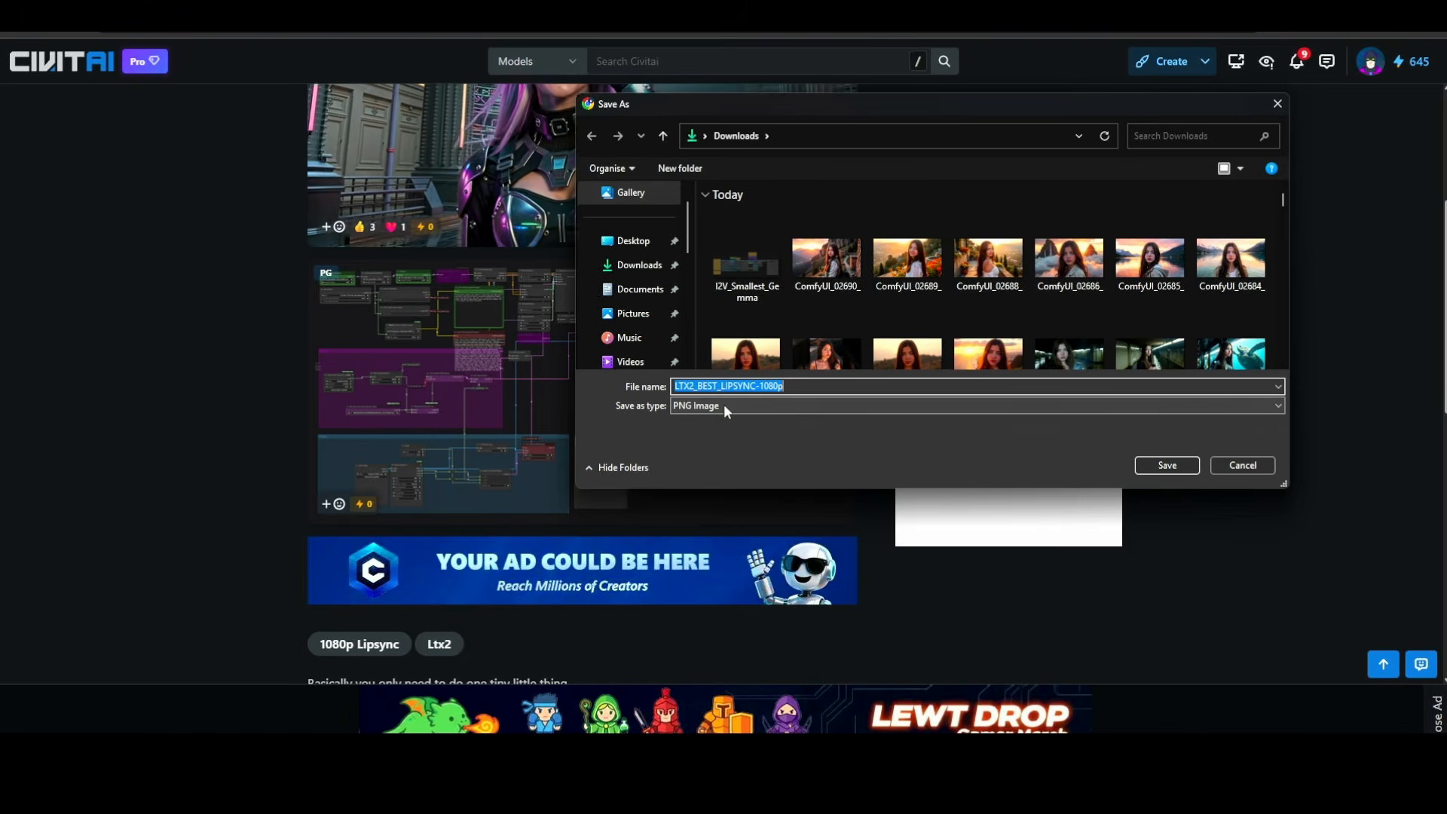
{"action": "left_click", "coordinate": [801, 389]}
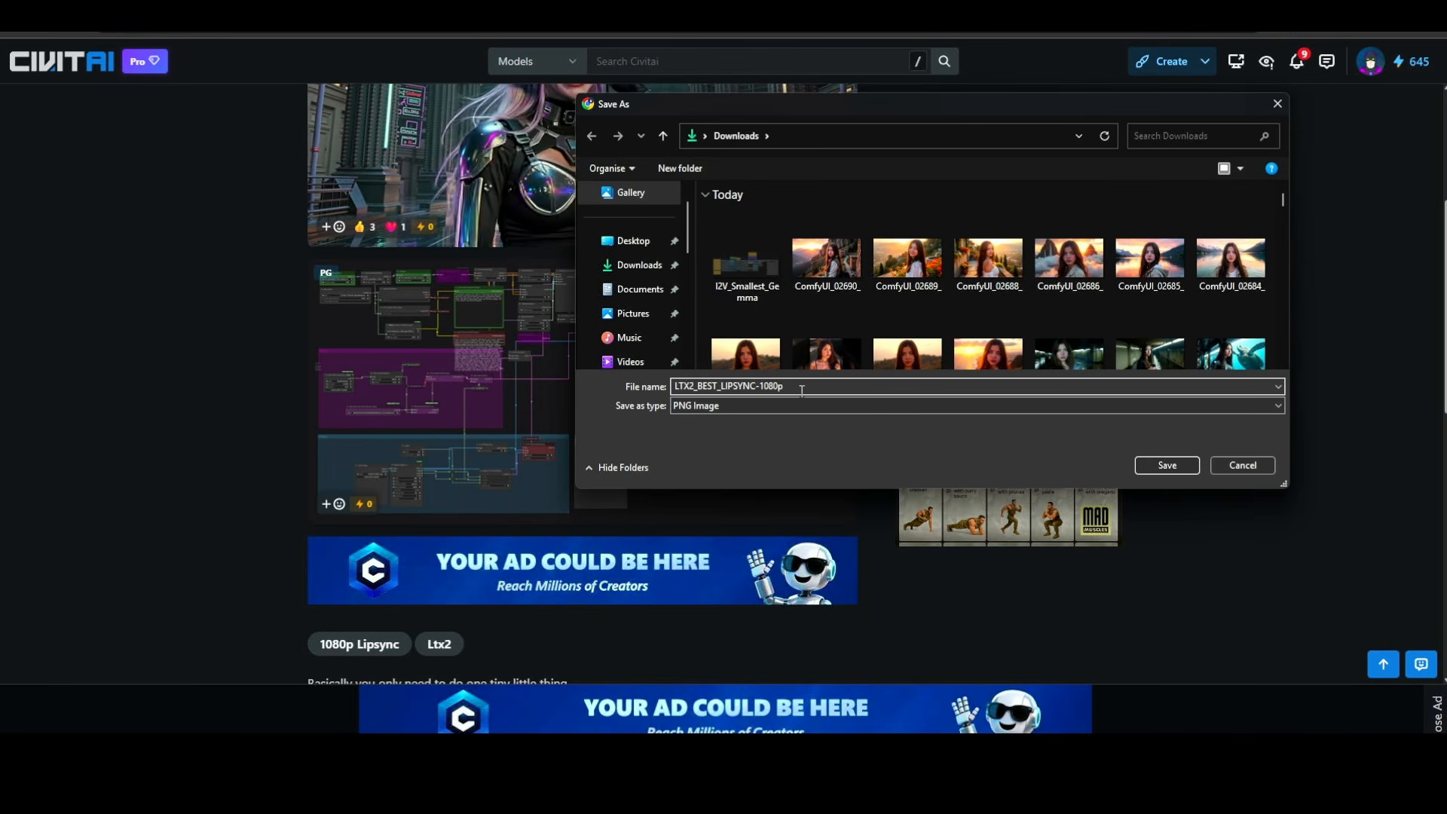
{"action": "left_click_drag", "start_coordinate": [799, 390], "coordinate": [677, 388]}
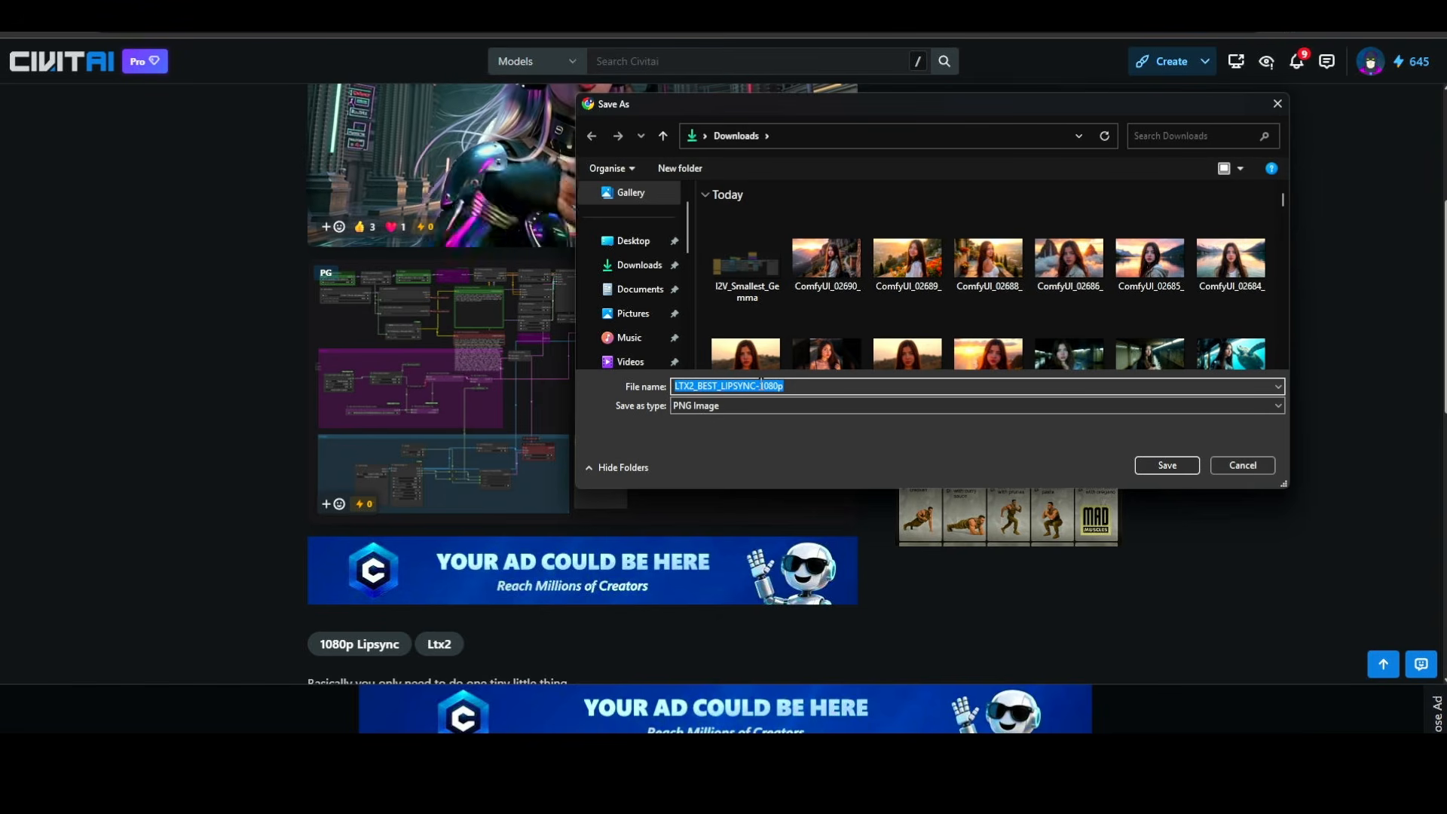
{"action": "left_click", "coordinate": [1221, 466]}
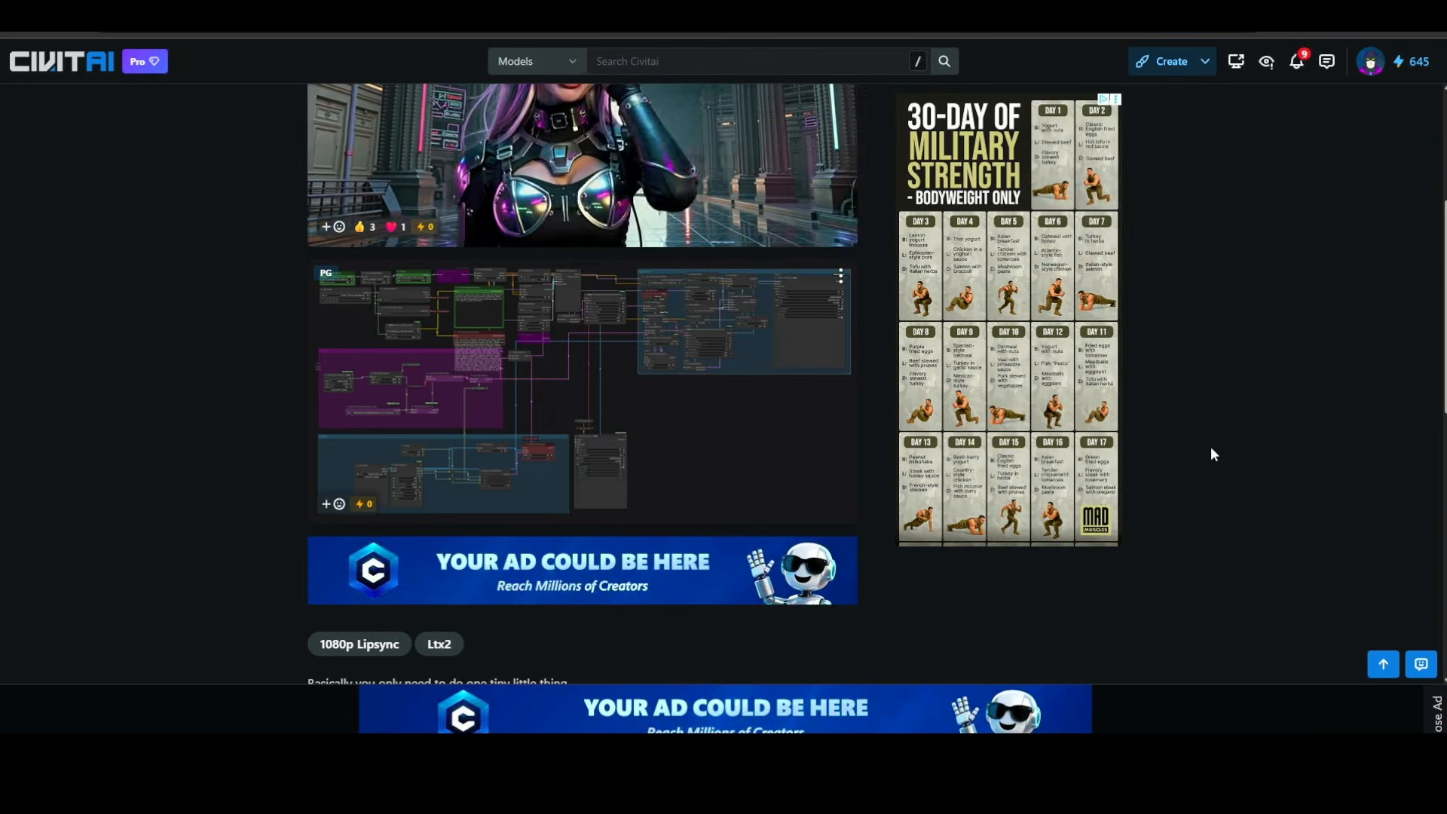
Check the file name and type offered for saving the post's lipsync video, without saving it
{"action": "scroll", "coordinate": [1238, 407], "scroll_direction": "up", "scroll_amount": 4}
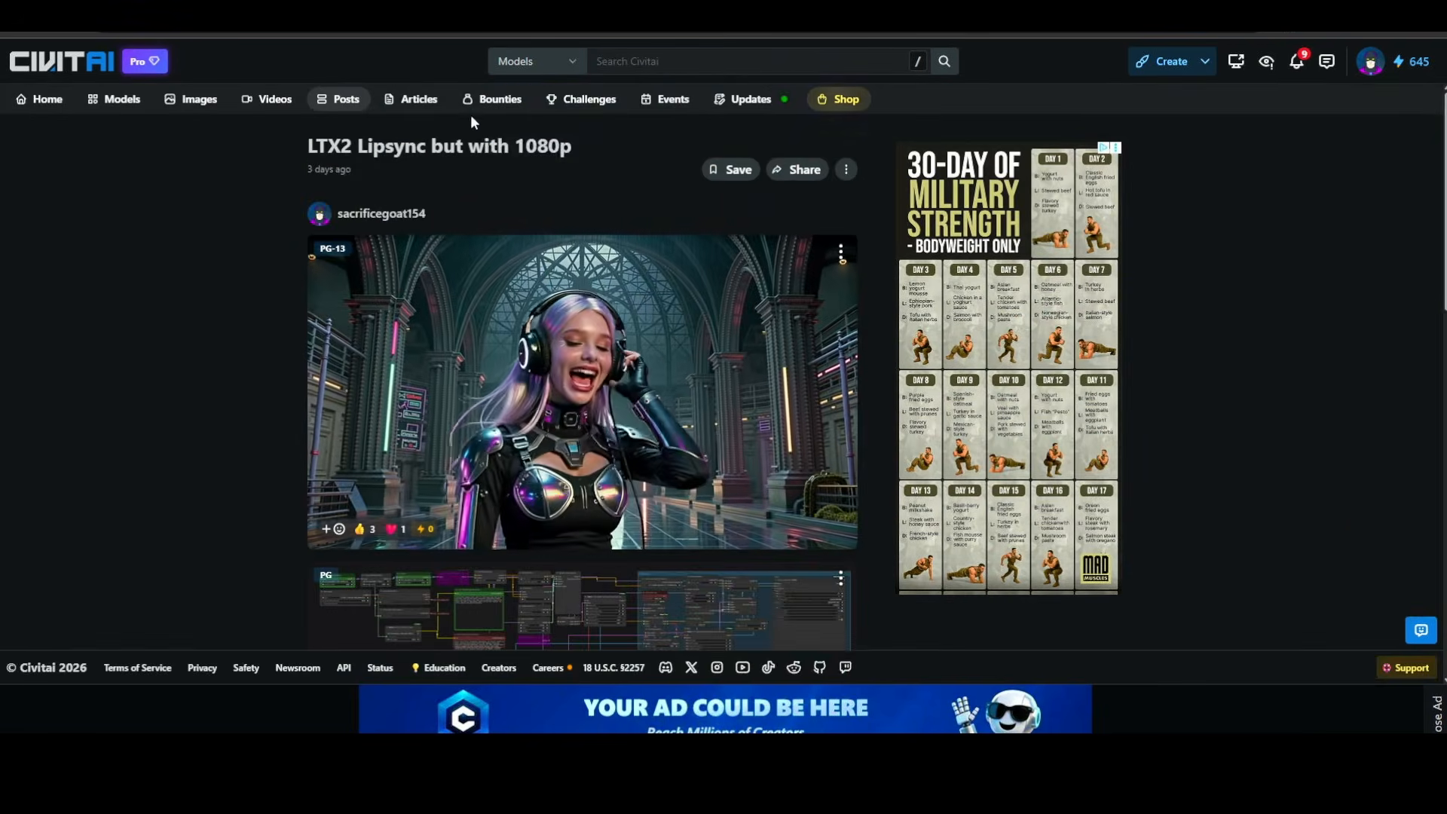
{"action": "scroll", "coordinate": [526, 307], "scroll_direction": "down", "scroll_amount": 5}
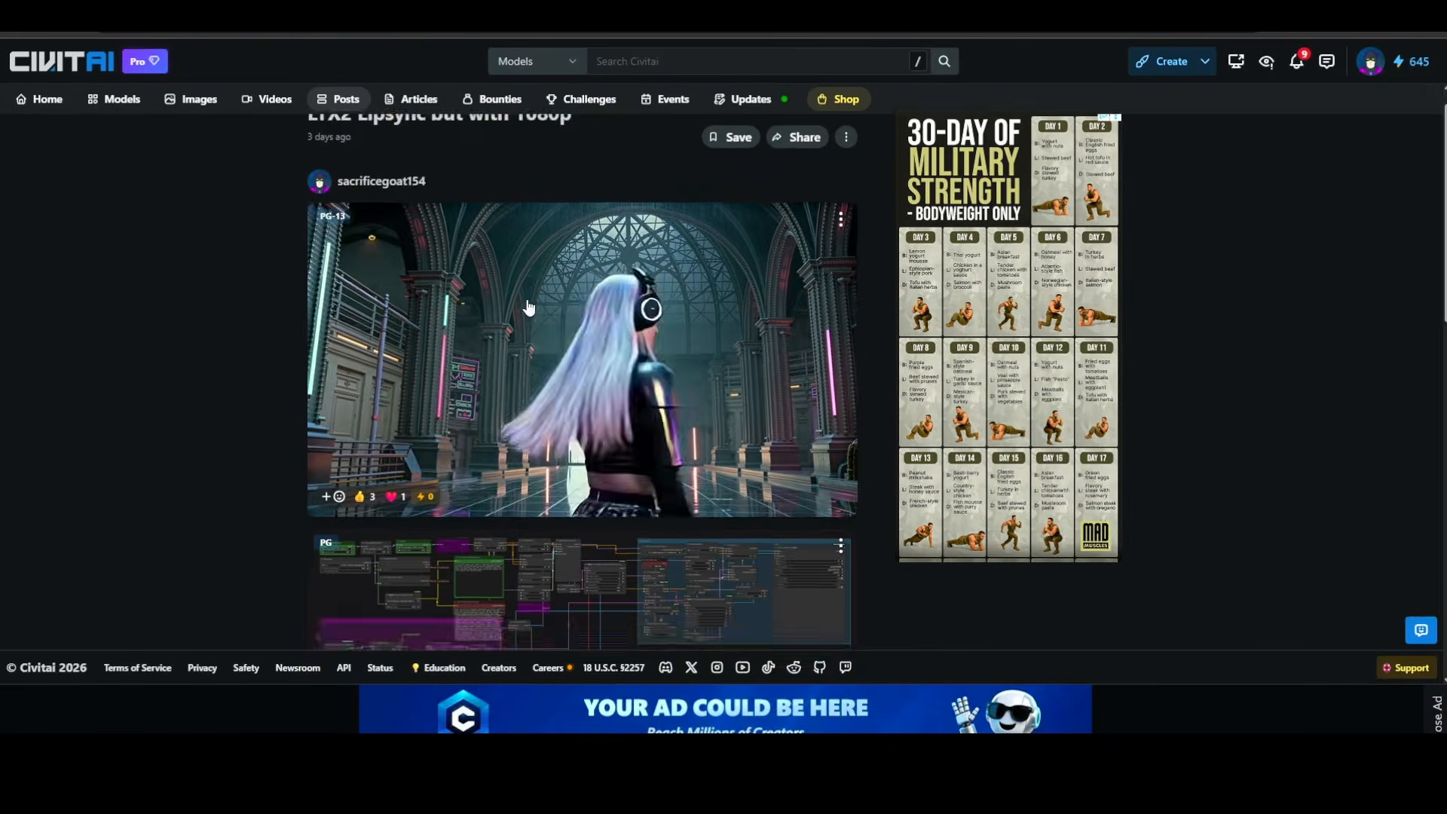
{"action": "scroll", "coordinate": [578, 246], "scroll_direction": "up", "scroll_amount": 3}
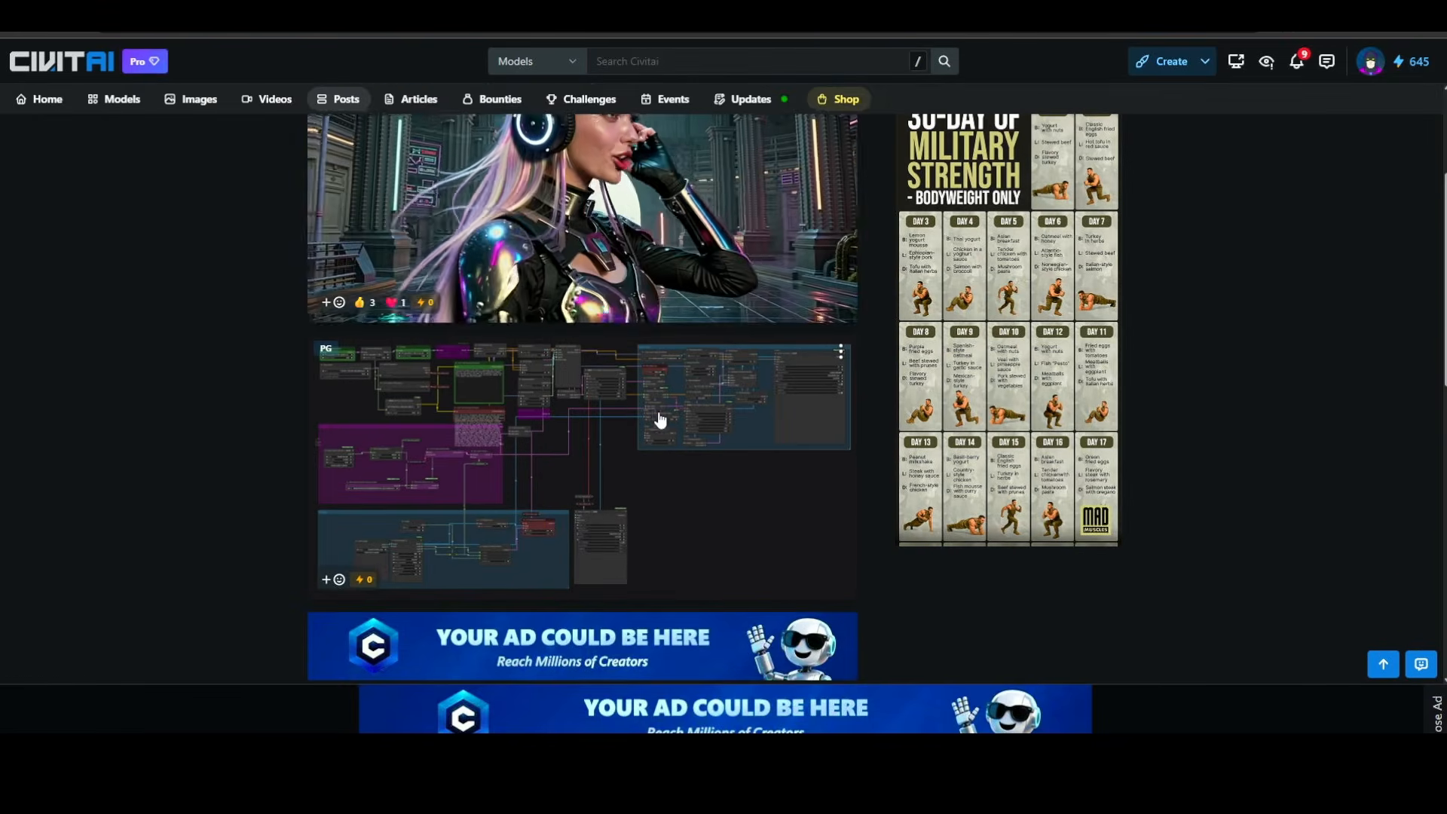
{"action": "scroll", "coordinate": [662, 419], "scroll_direction": "up", "scroll_amount": 3}
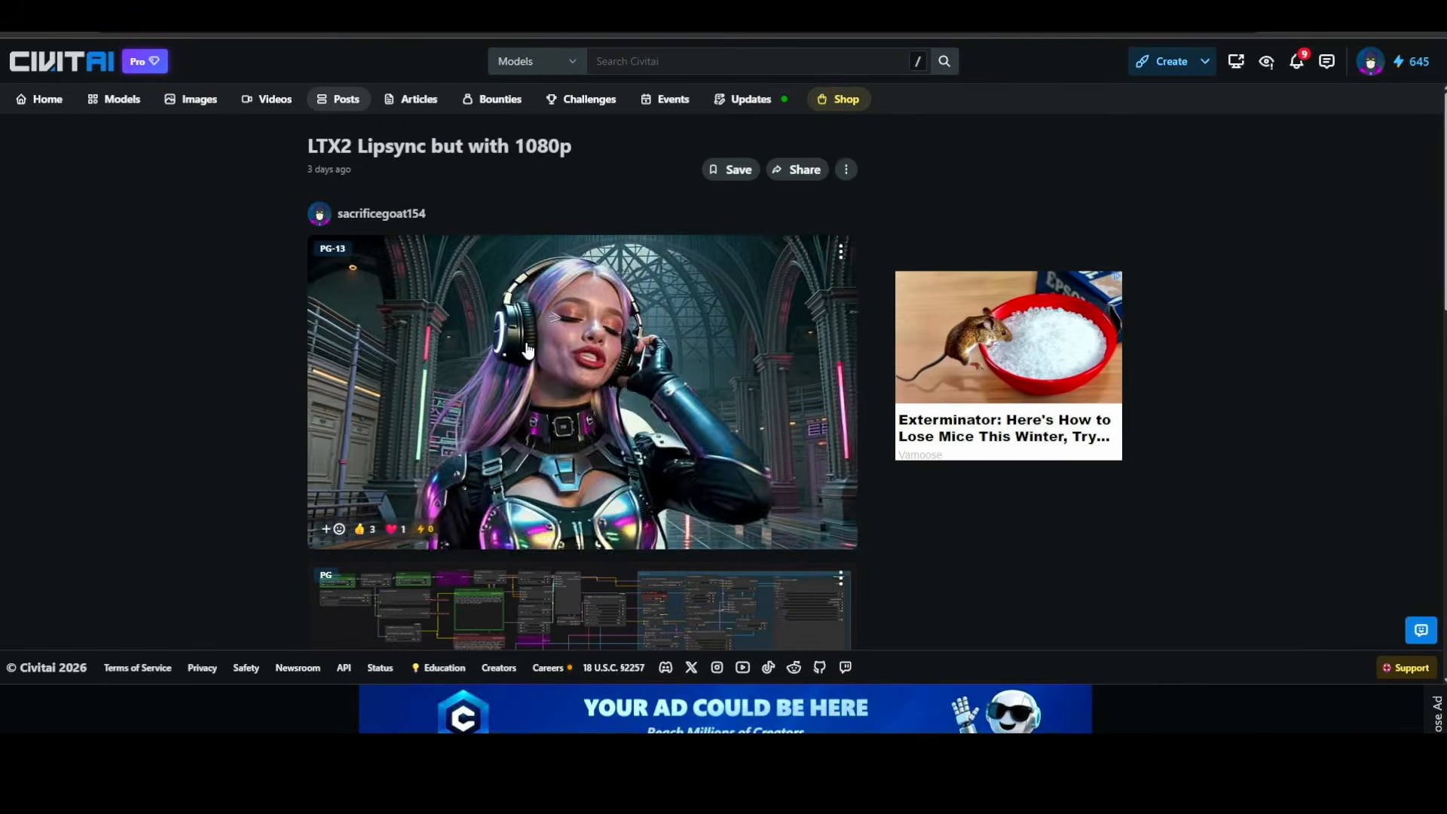
{"action": "right_click", "coordinate": [526, 341]}
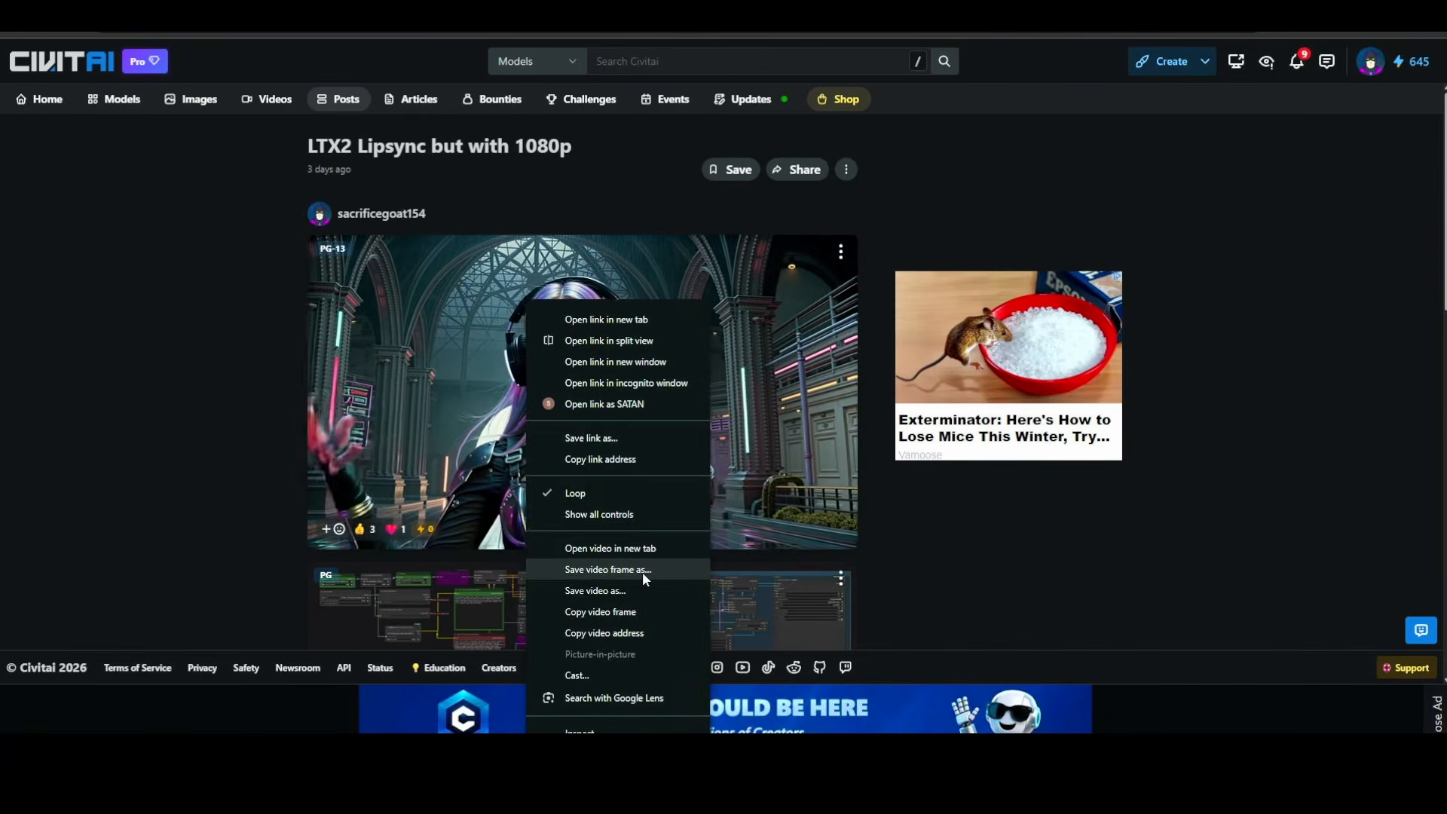
{"action": "left_click", "coordinate": [596, 591]}
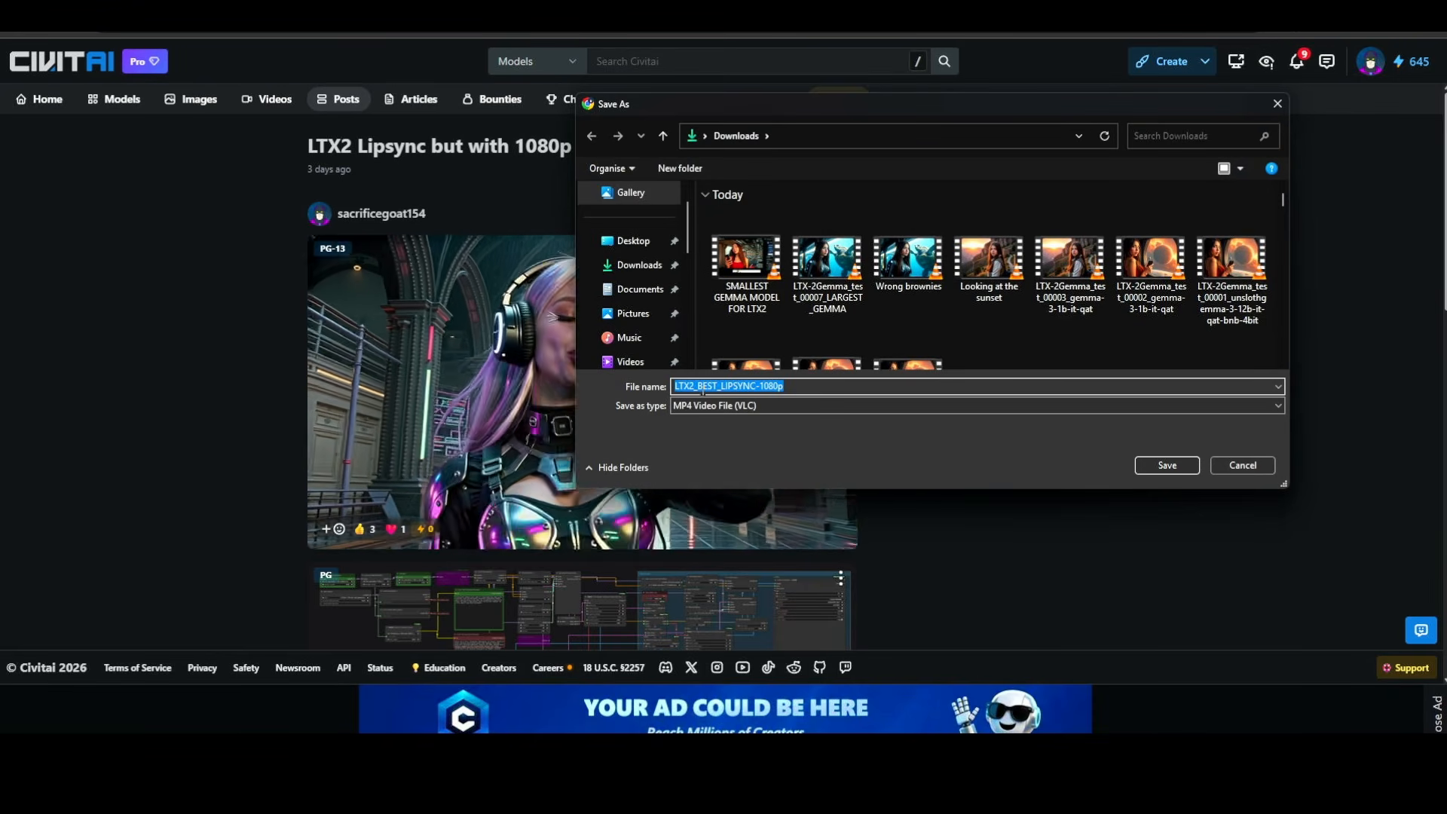
{"action": "left_click", "coordinate": [1232, 467]}
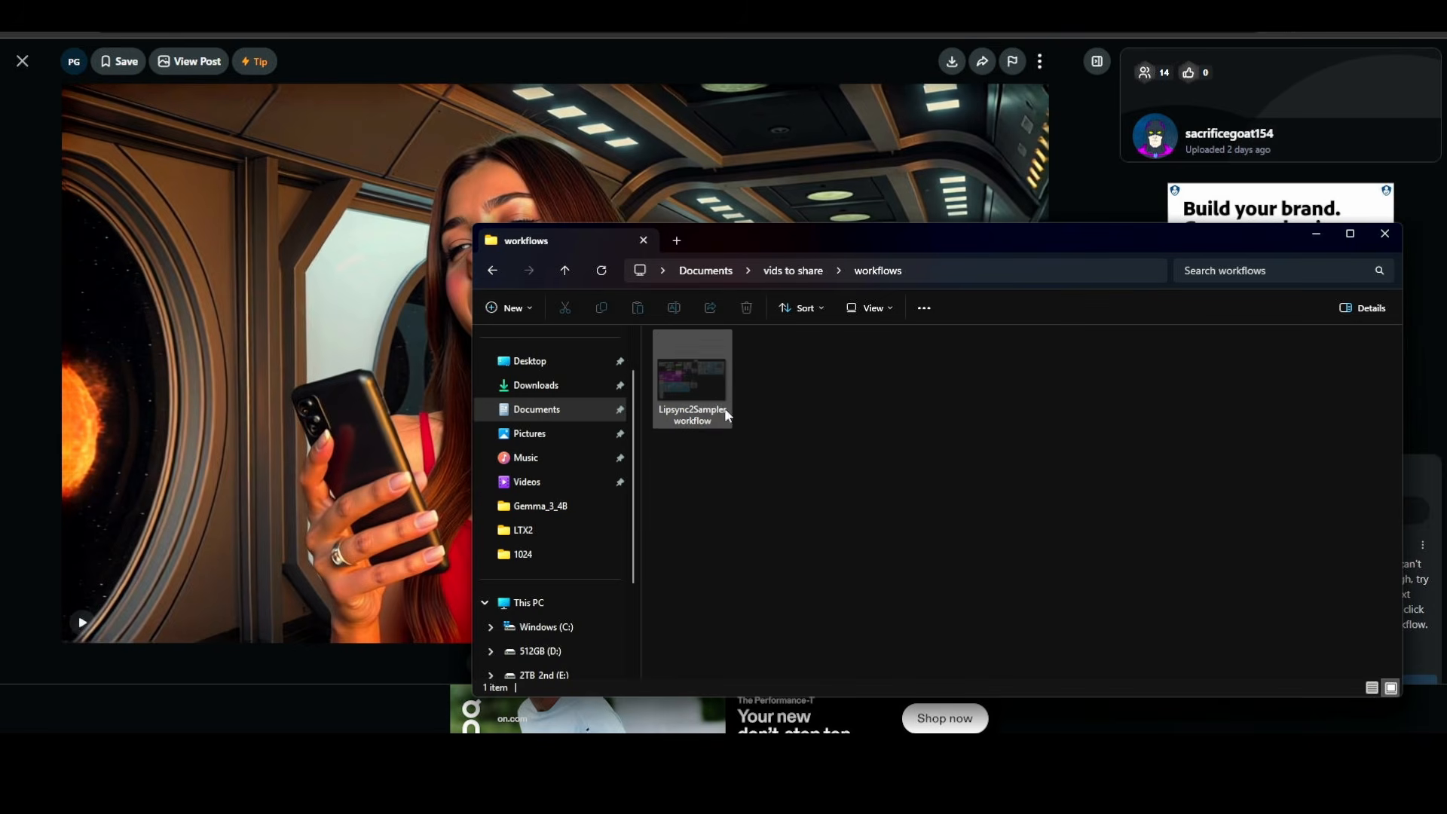
Load the workflow into ComfyUI from the Lipsync2Samplerworkflow image in the vids to share\workflows folder
{"action": "left_click_drag", "start_coordinate": [693, 390], "coordinate": [232, 578]}
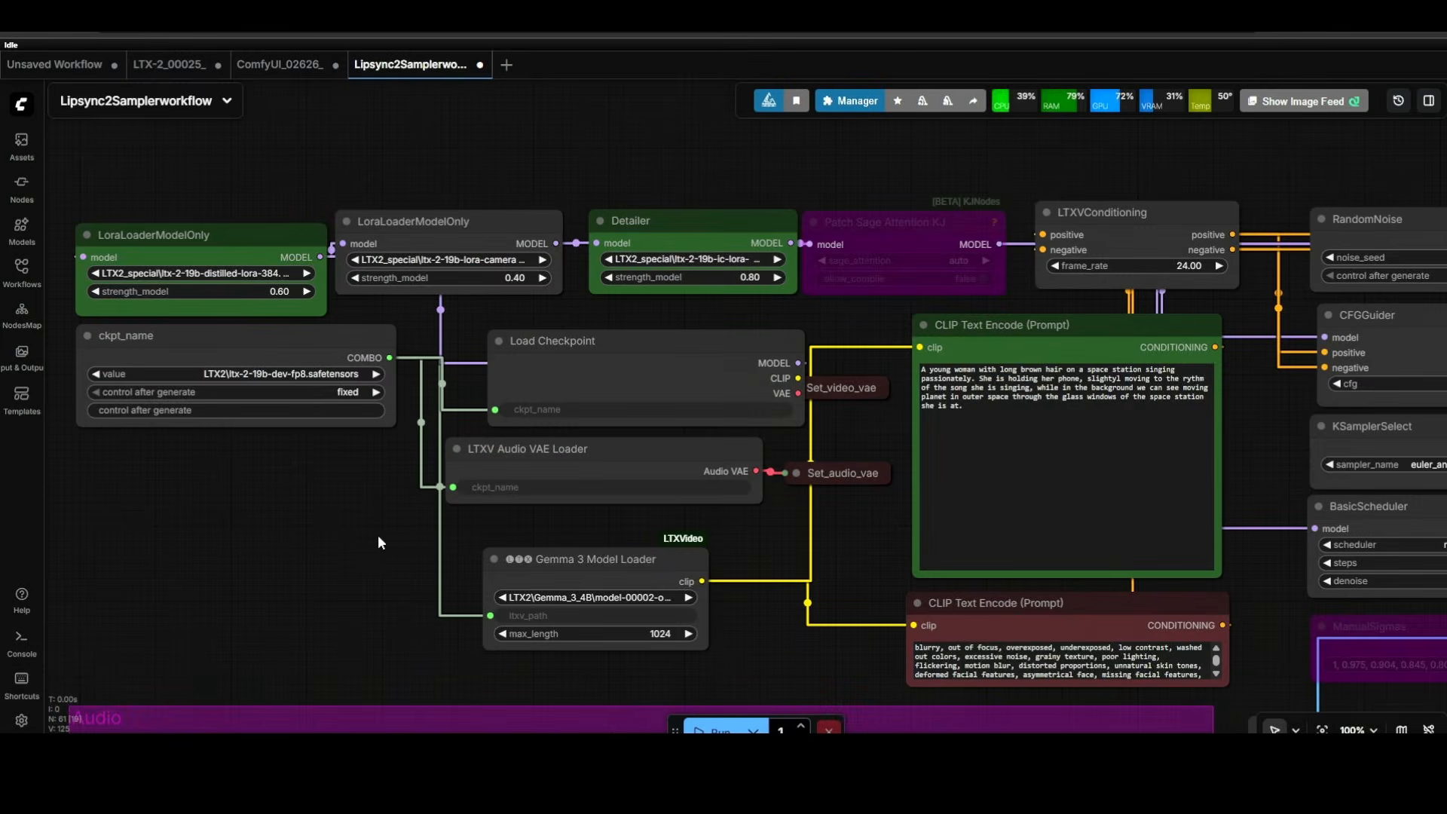
{"action": "scroll", "coordinate": [359, 512], "scroll_direction": "down", "scroll_amount": 12}
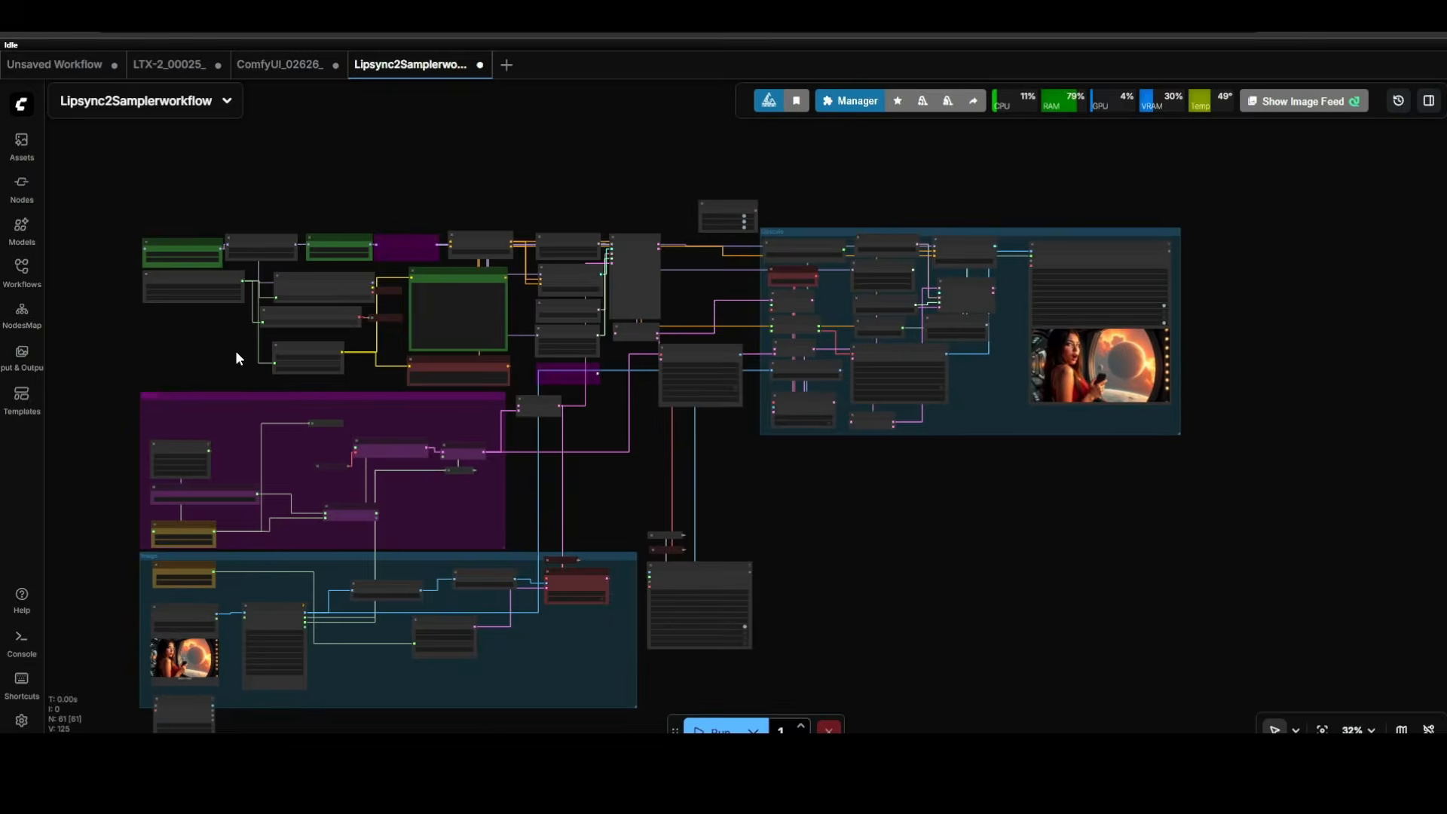
{"action": "left_click_drag", "start_coordinate": [236, 356], "coordinate": [239, 284]}
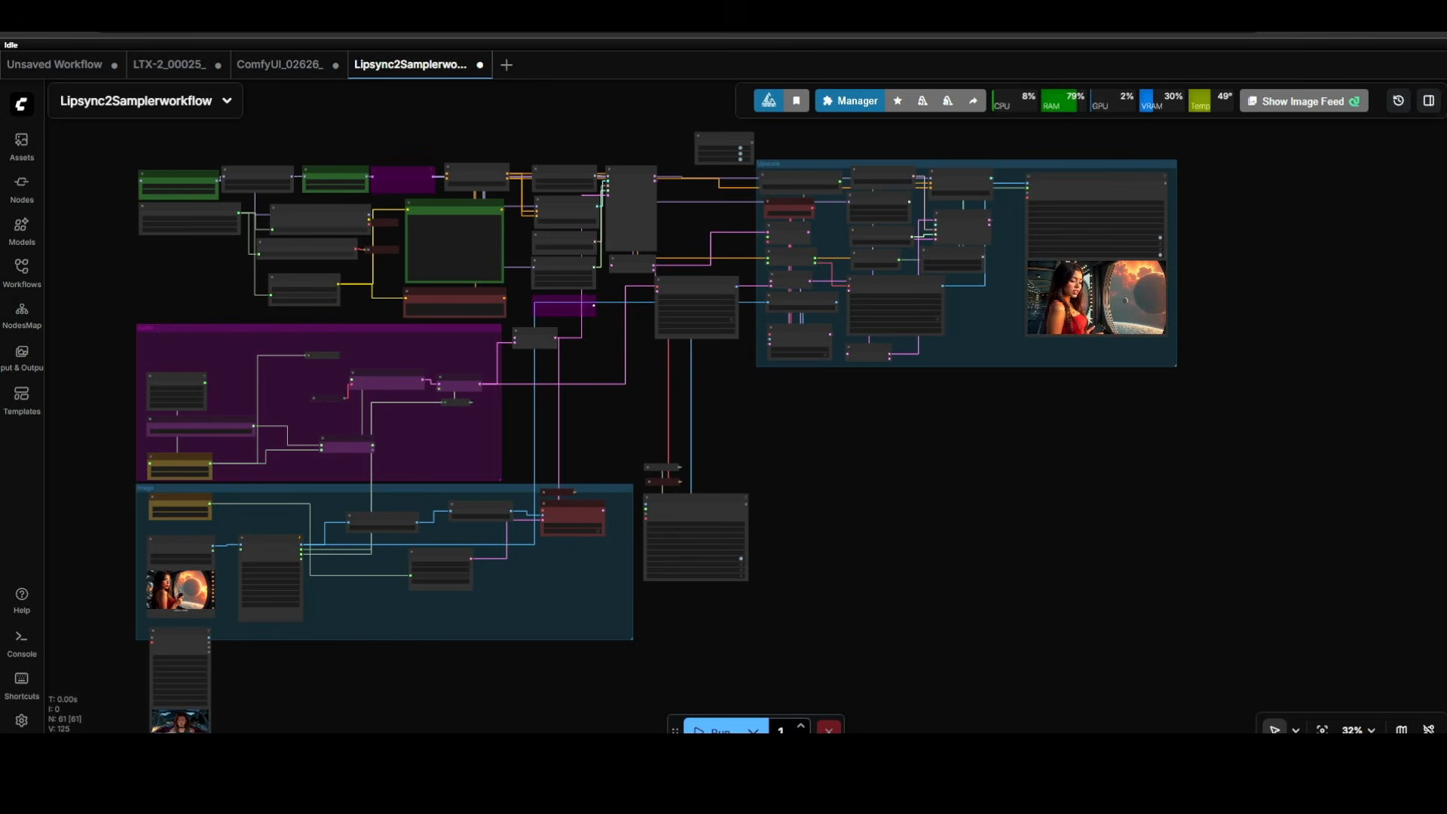
Switch to the YouTube video "How to actually use LTXV2 Locally explained in detail" and expand its full description
{"action": "left_click", "coordinate": [154, 15]}
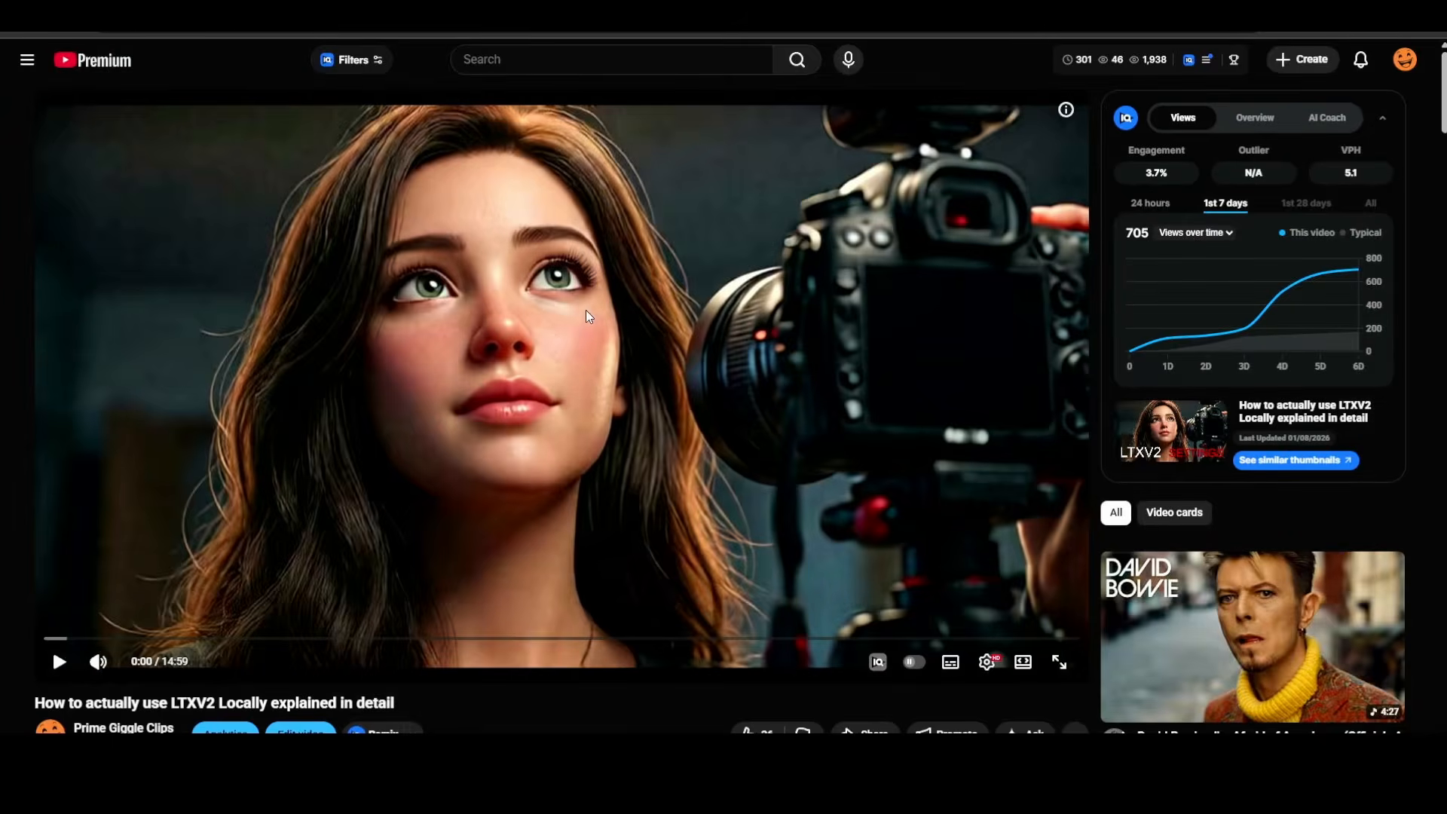
{"action": "scroll", "coordinate": [505, 256], "scroll_direction": "down", "scroll_amount": 4}
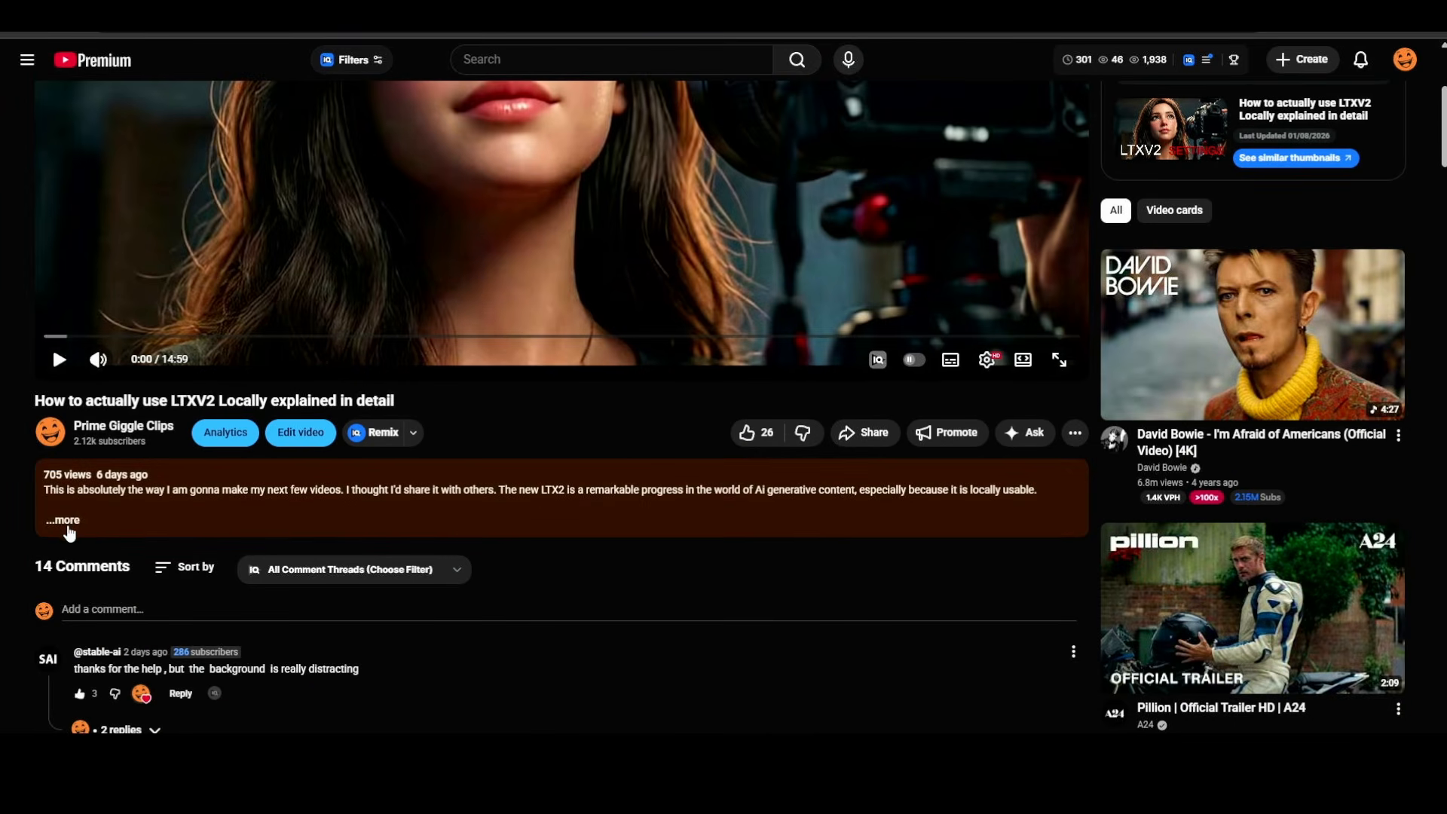
{"action": "left_click", "coordinate": [74, 522]}
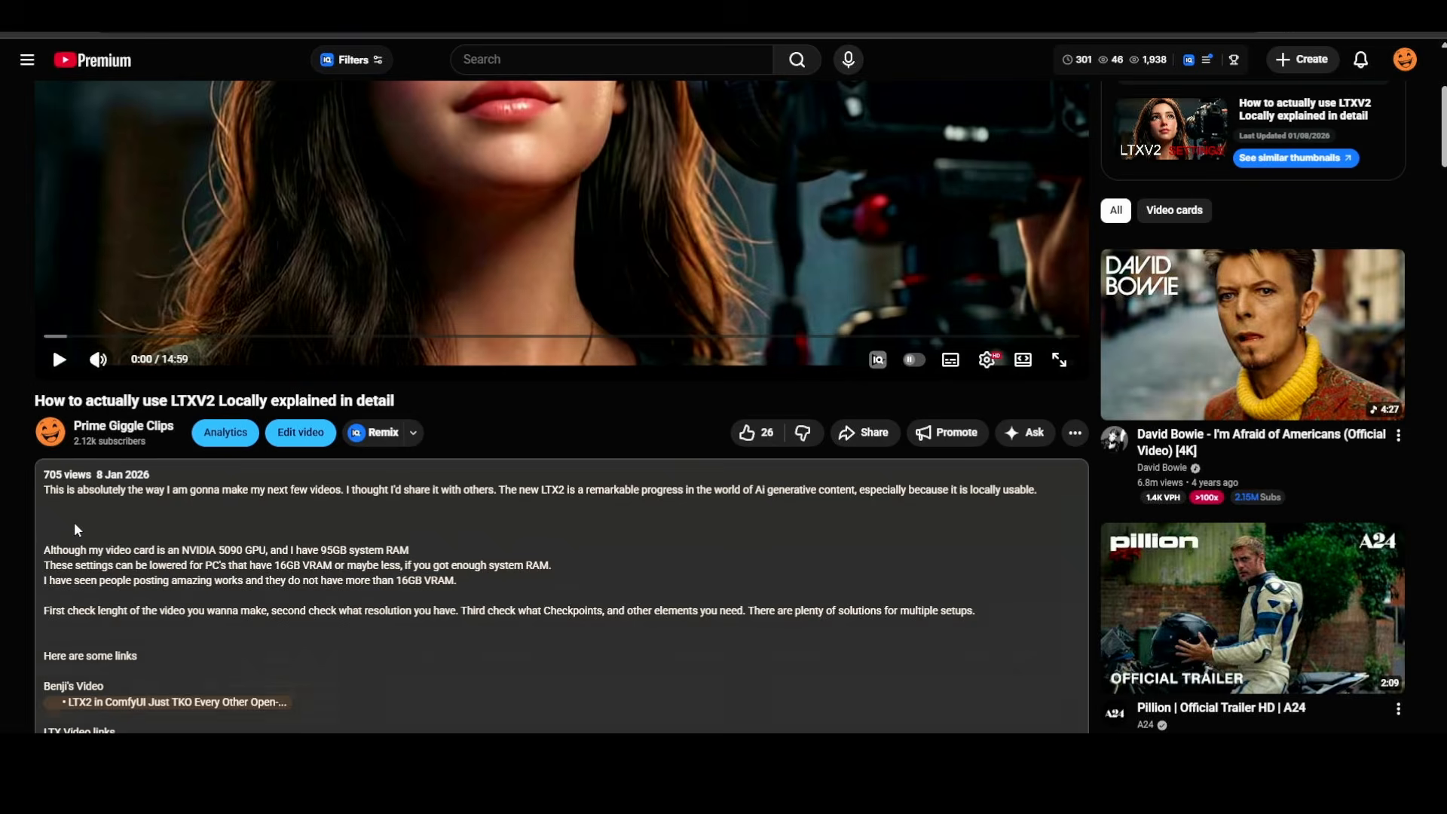
Examine the LTX Video, Gemma, sampler nodepack and Discord links in the video description
{"action": "scroll", "coordinate": [237, 367], "scroll_direction": "down", "scroll_amount": 5}
{"action": "scroll", "coordinate": [256, 347], "scroll_direction": "down", "scroll_amount": 1}
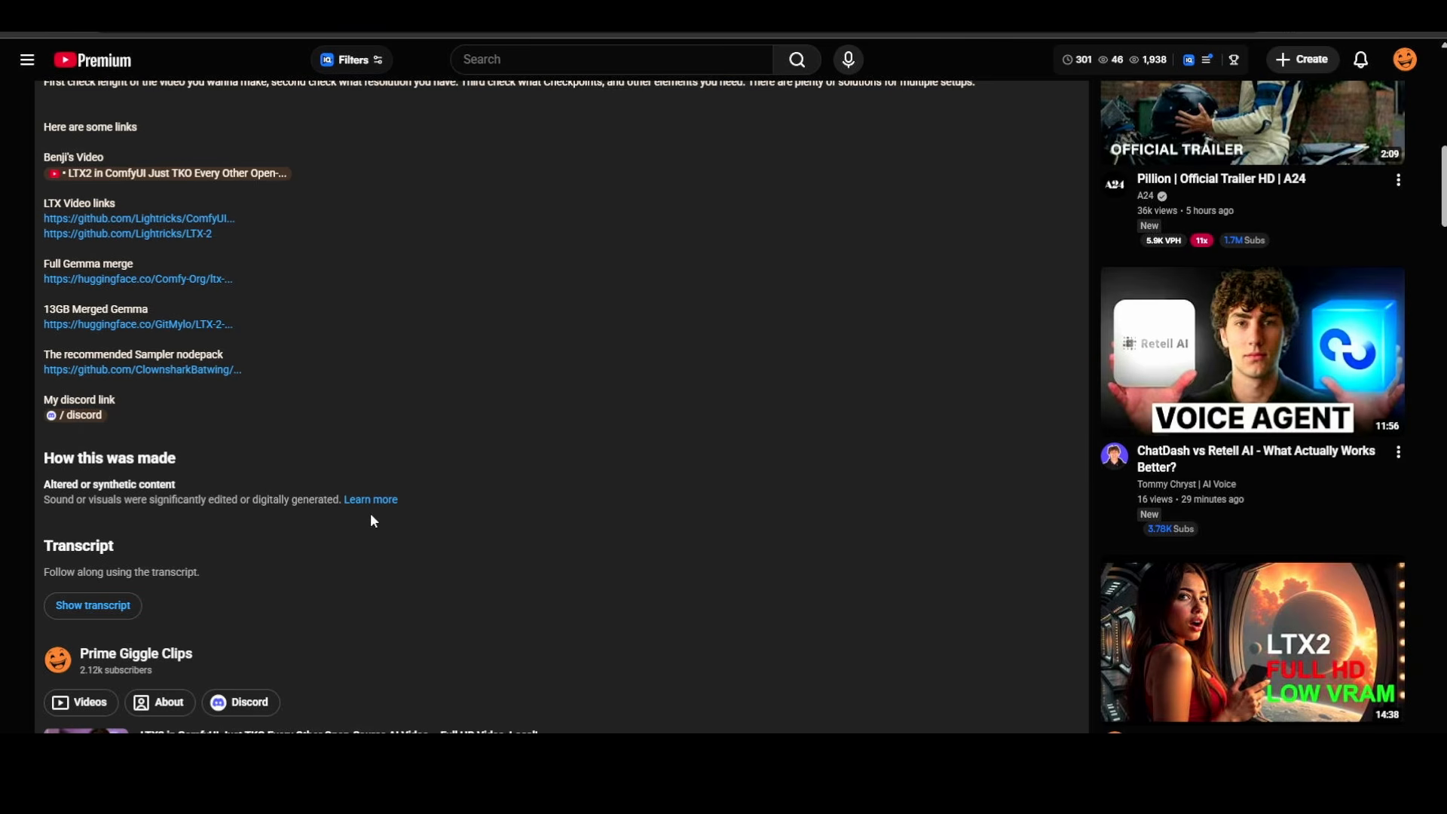
{"action": "scroll", "coordinate": [381, 527], "scroll_direction": "up", "scroll_amount": 1}
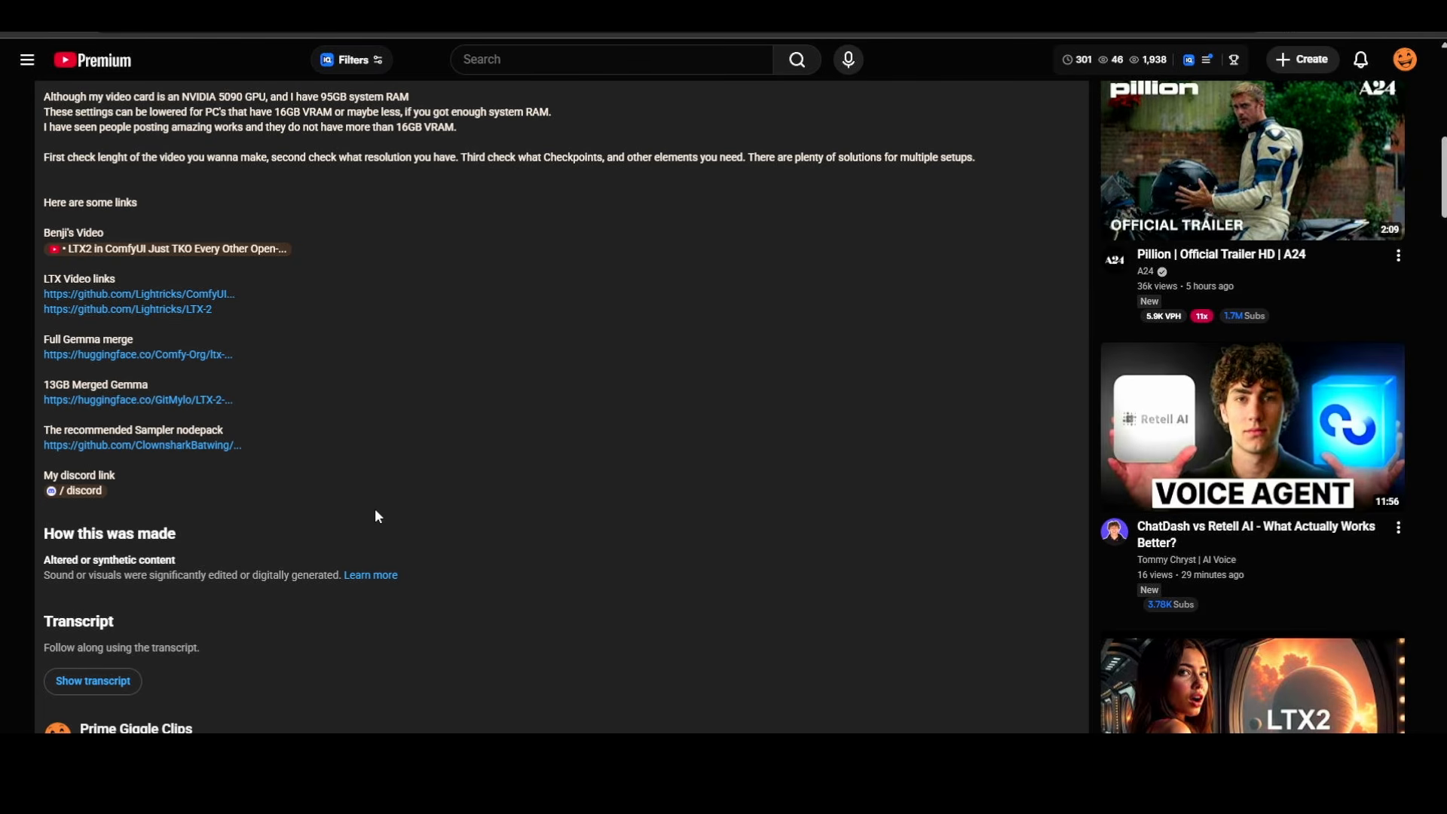
{"action": "scroll", "coordinate": [377, 516], "scroll_direction": "up", "scroll_amount": 10}
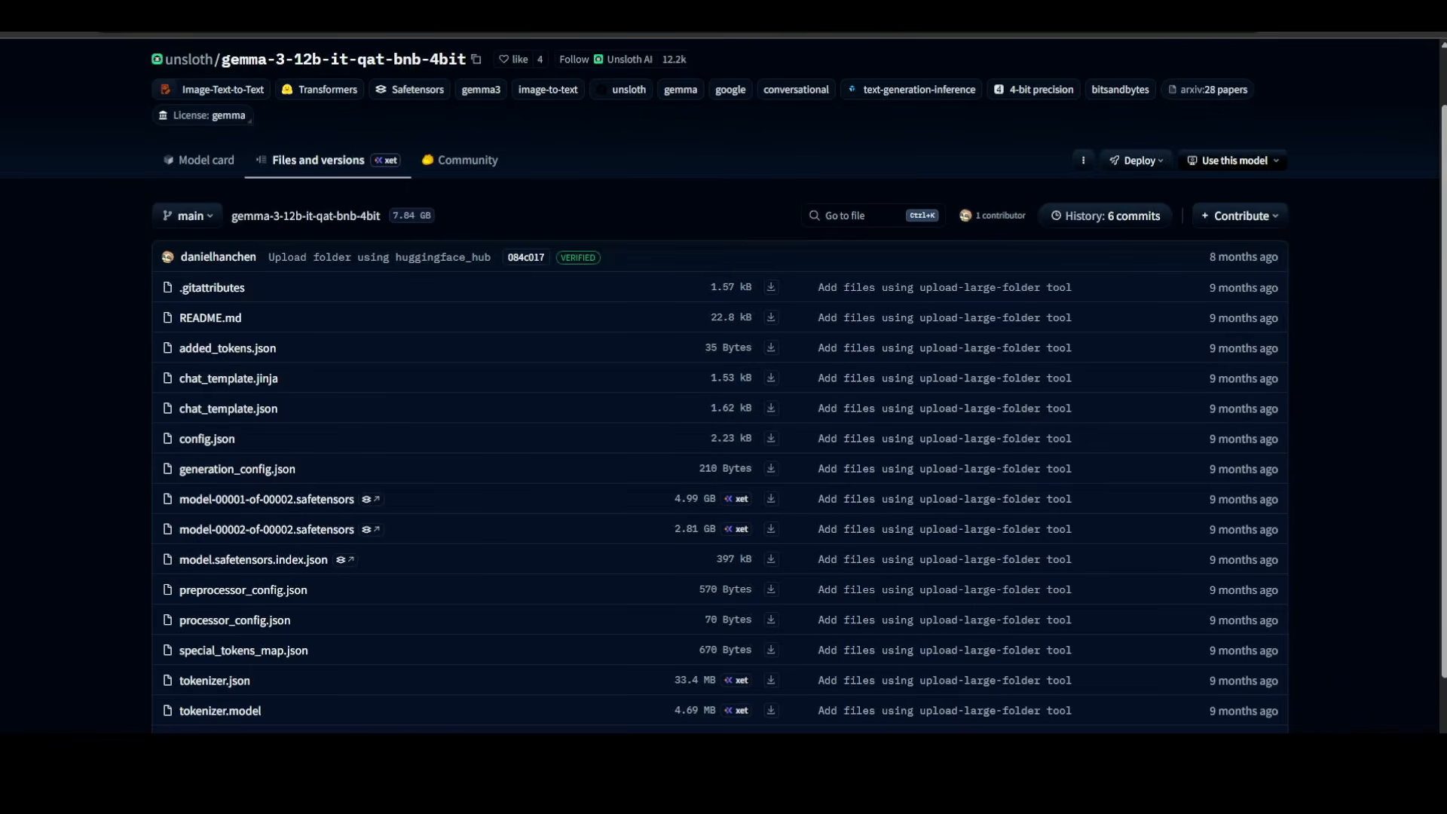
Examine the file list of the unsloth/gemma-3-12b-it-qat-bnb-4bit repository on Hugging Face
{"action": "scroll", "coordinate": [655, 278], "scroll_direction": "up", "scroll_amount": 1}
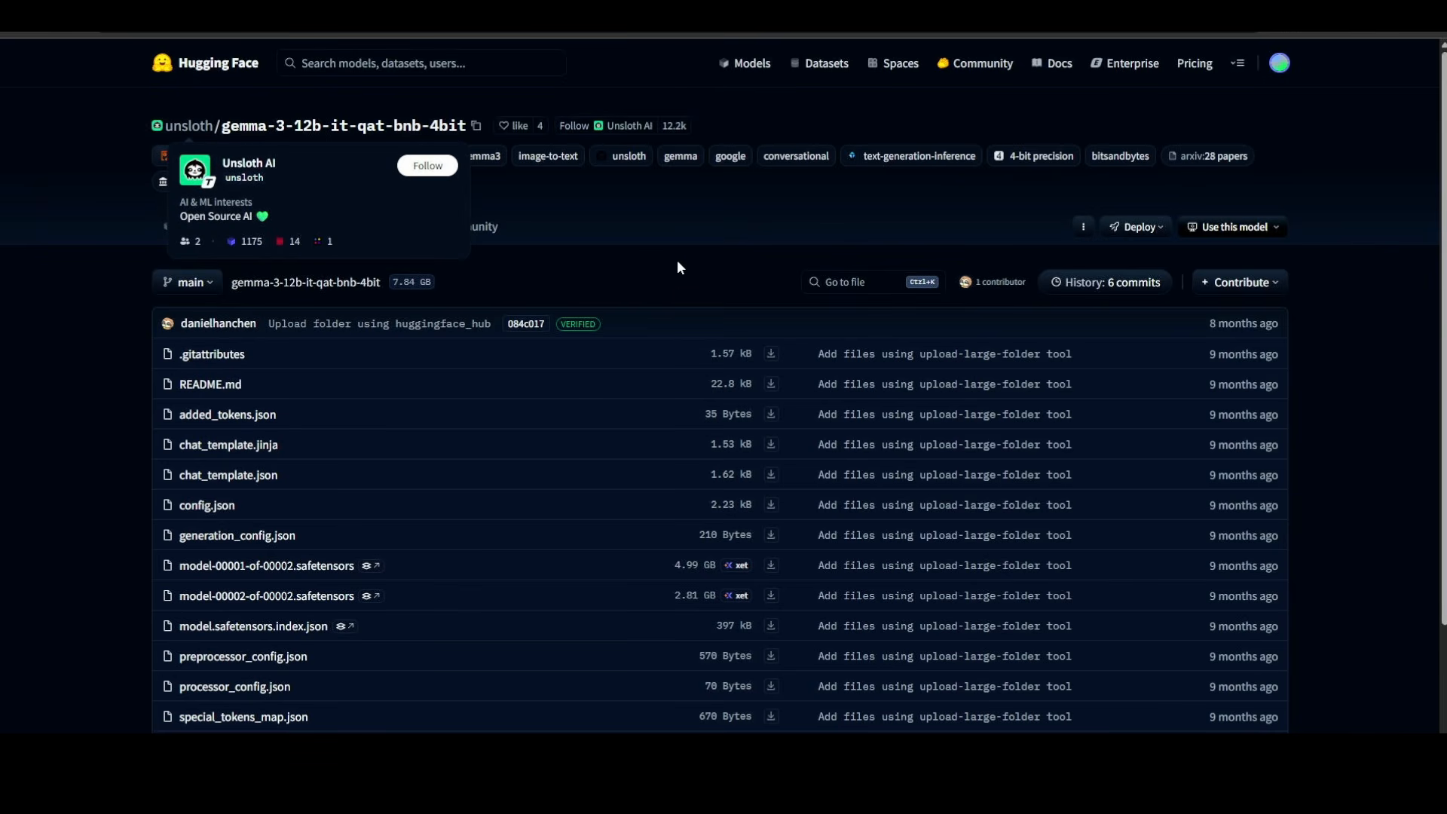
{"action": "scroll", "coordinate": [671, 302], "scroll_direction": "down", "scroll_amount": 2}
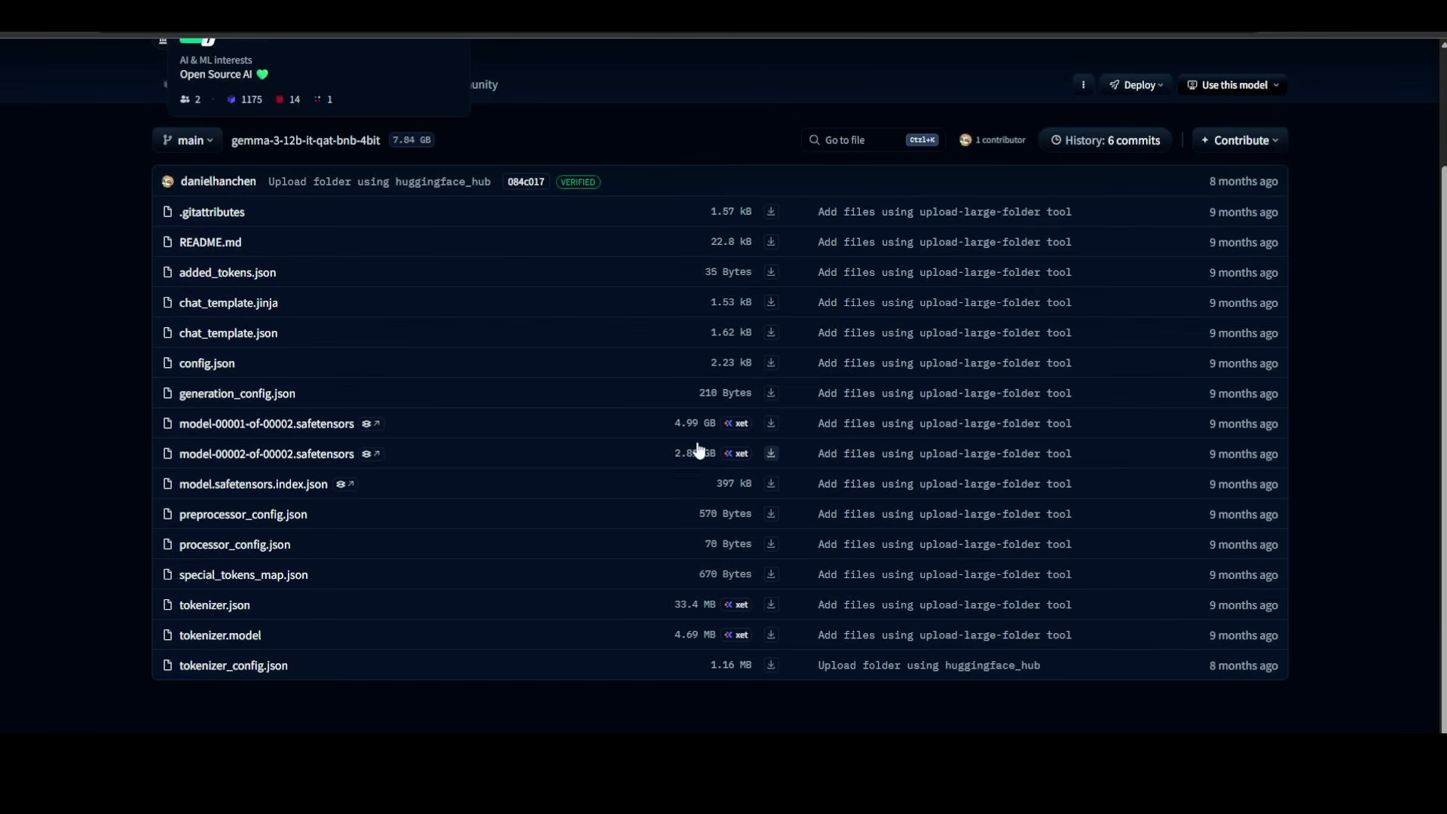
{"action": "scroll", "coordinate": [705, 426], "scroll_direction": "up", "scroll_amount": 2}
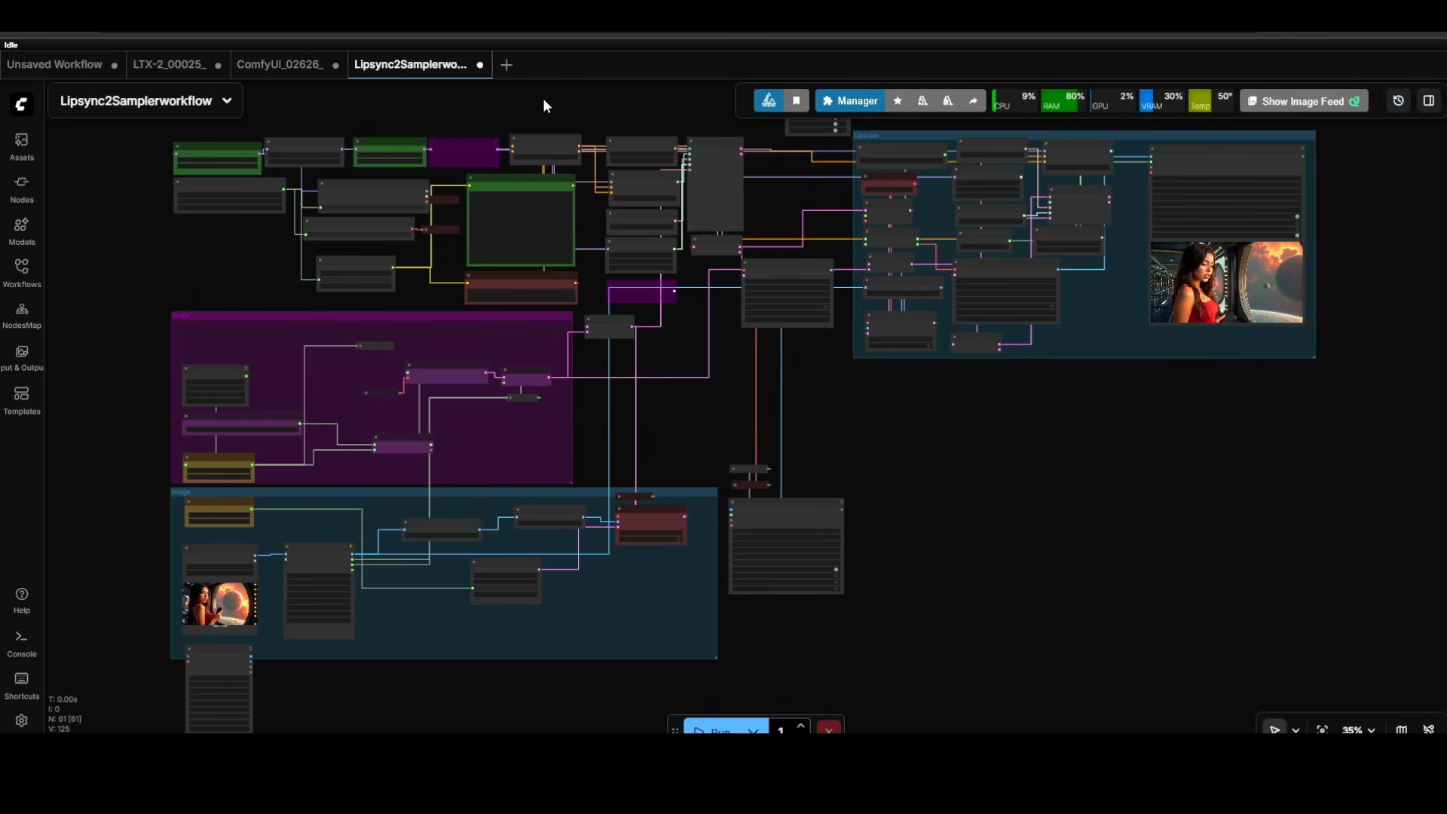
Switch to the ComfyUI_02626_ workflow in ComfyUI and examine its nodes and generated portrait
{"action": "left_click", "coordinate": [278, 64]}
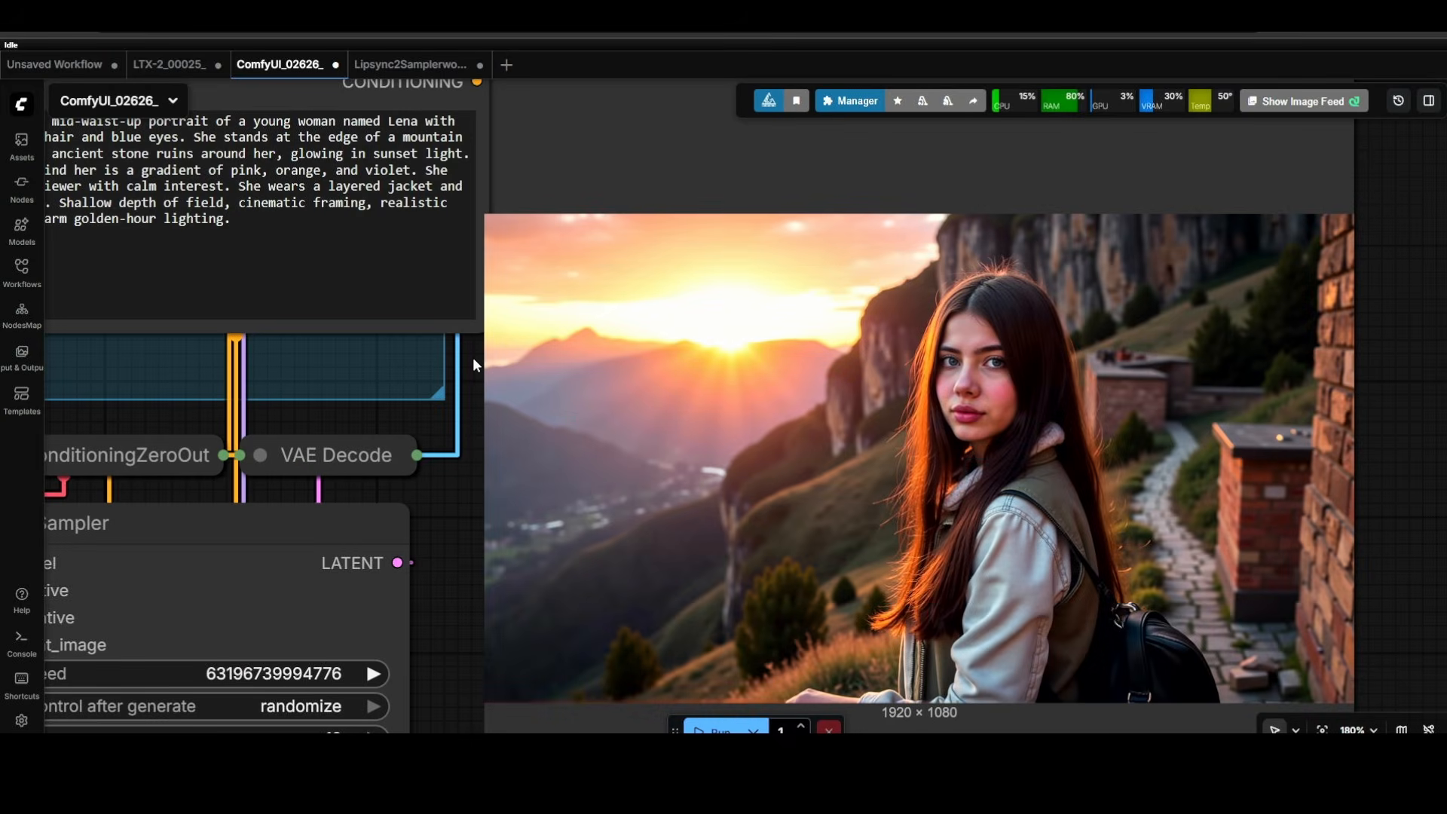
{"action": "scroll", "coordinate": [464, 429], "scroll_direction": "down", "scroll_amount": 2}
{"action": "scroll", "coordinate": [431, 452], "scroll_direction": "down", "scroll_amount": 1}
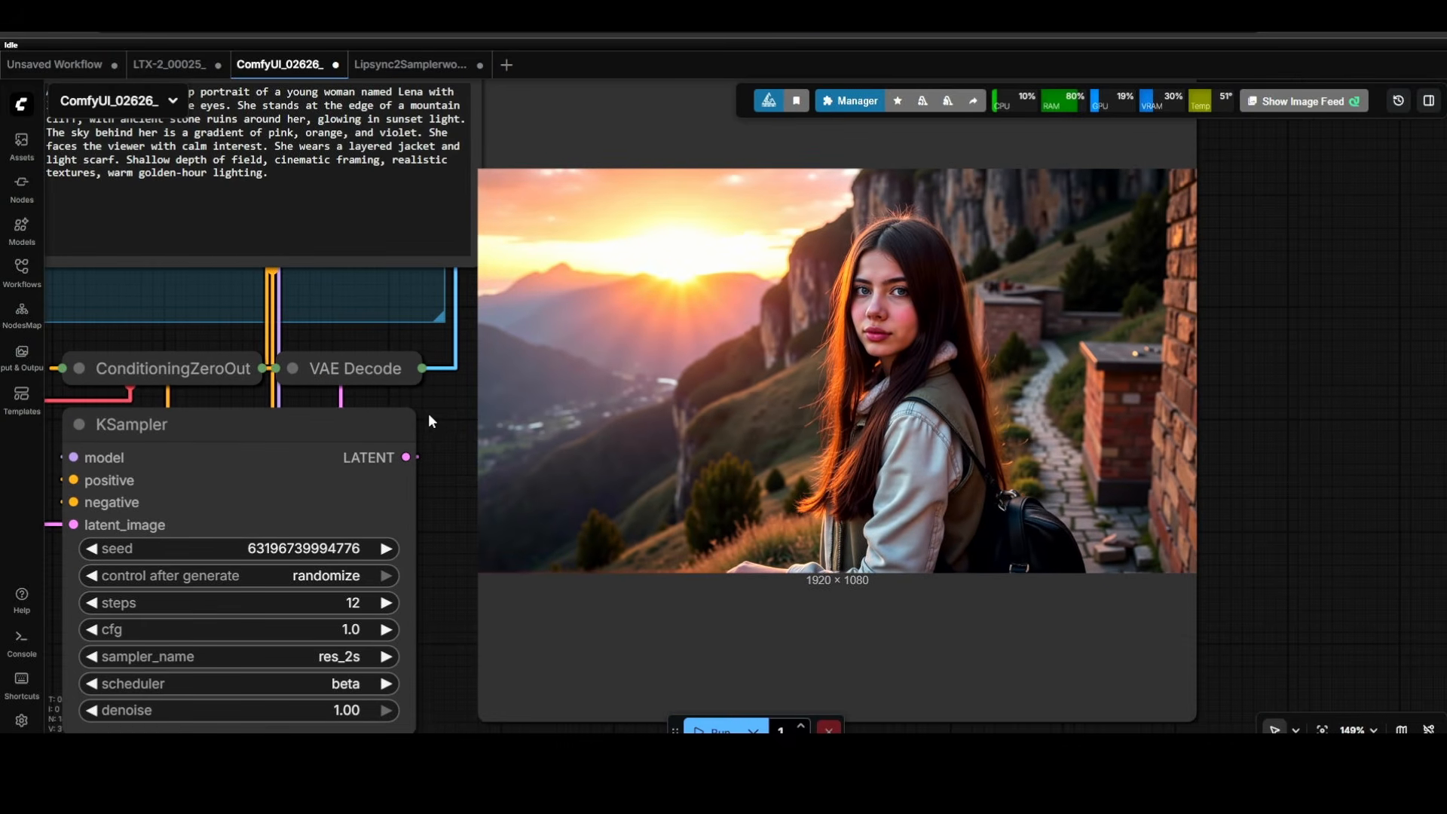
{"action": "scroll", "coordinate": [1030, 534], "scroll_direction": "down", "scroll_amount": 4}
{"action": "scroll", "coordinate": [1031, 534], "scroll_direction": "down", "scroll_amount": 3}
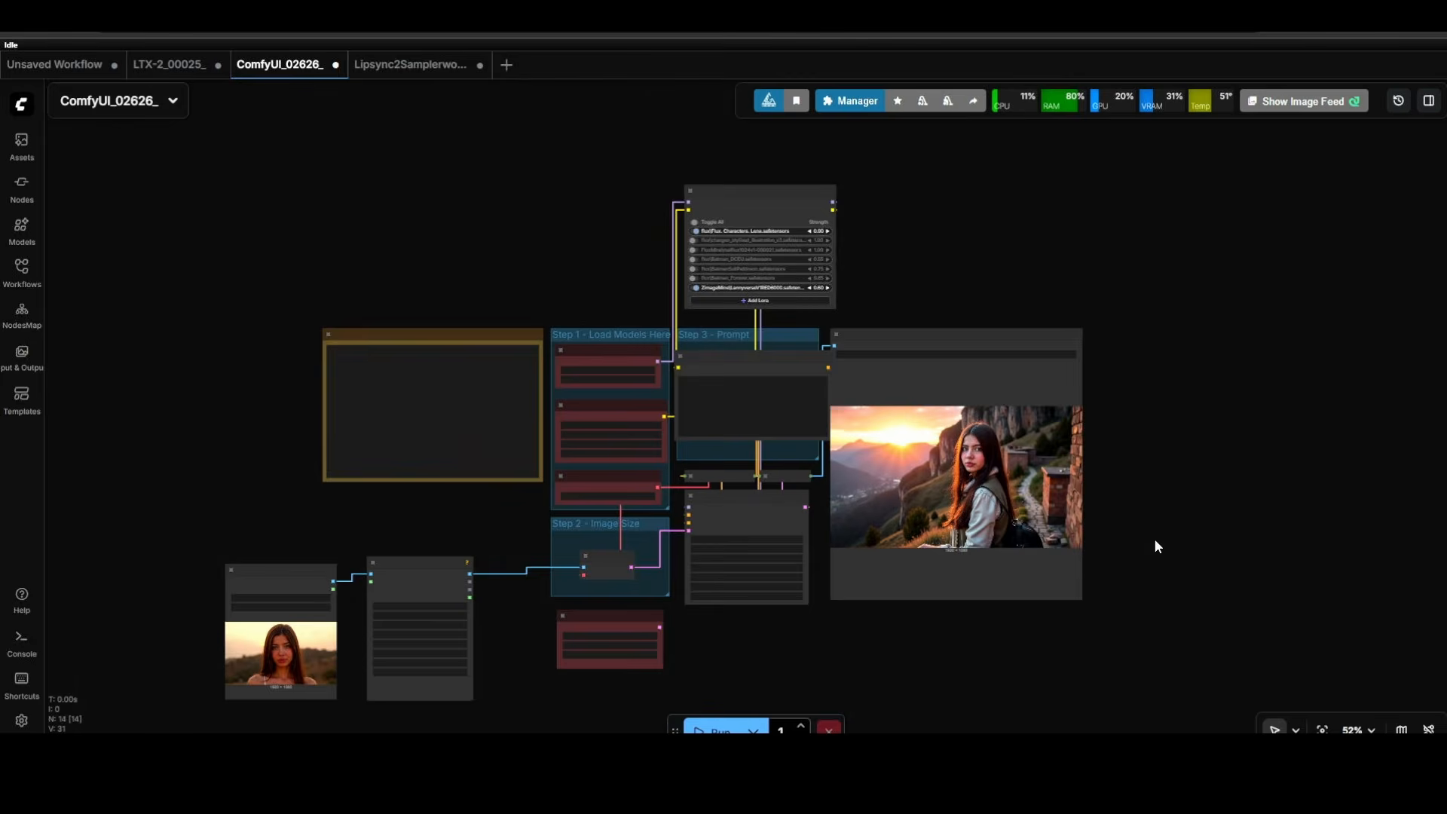
{"action": "scroll", "coordinate": [878, 372], "scroll_direction": "up", "scroll_amount": 9}
{"action": "scroll", "coordinate": [878, 372], "scroll_direction": "up", "scroll_amount": 3}
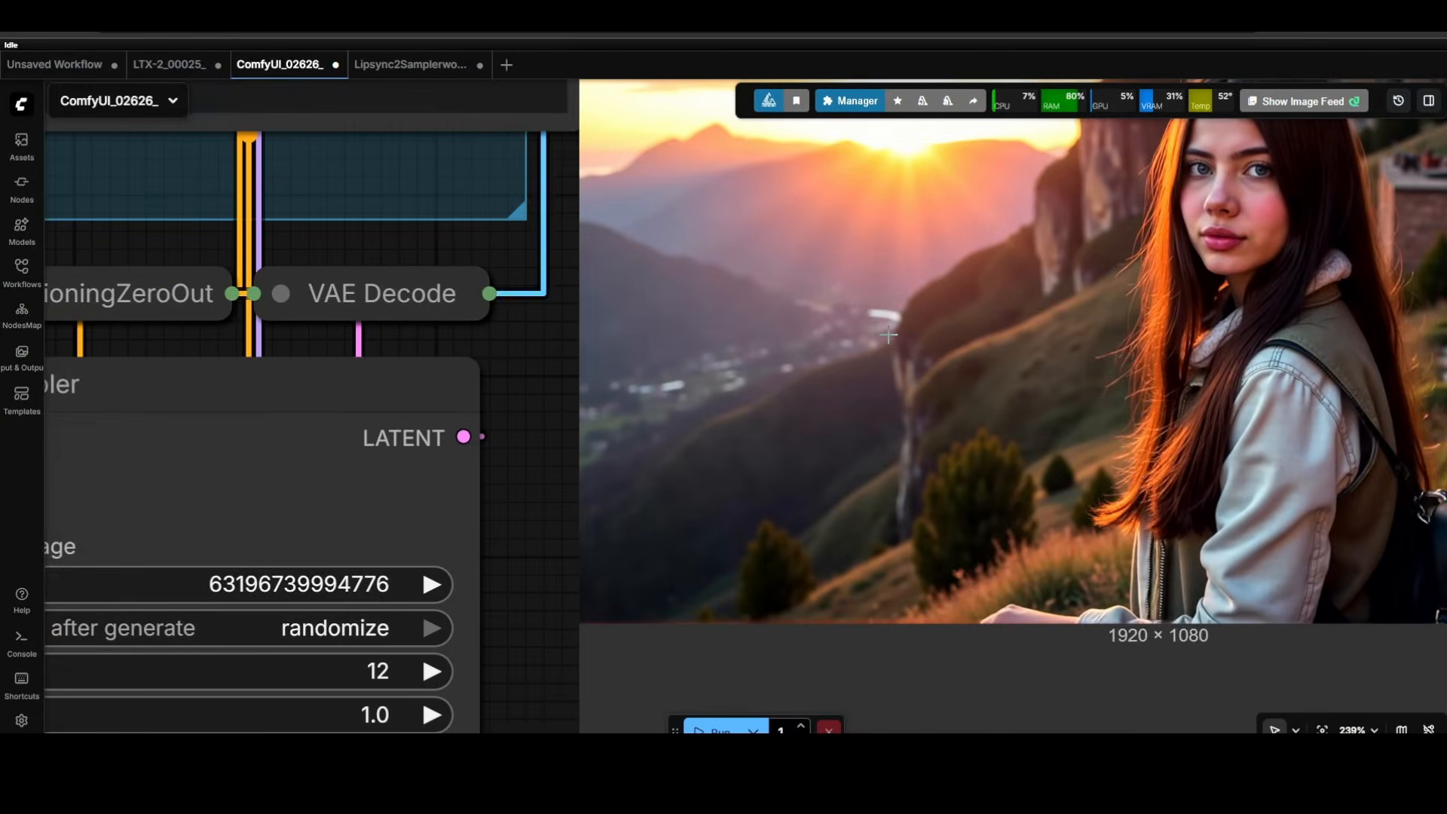
{"action": "left_click", "coordinate": [888, 339]}
{"action": "scroll", "coordinate": [883, 345], "scroll_direction": "down", "scroll_amount": 3}
{"action": "scroll", "coordinate": [927, 314], "scroll_direction": "down", "scroll_amount": 5}
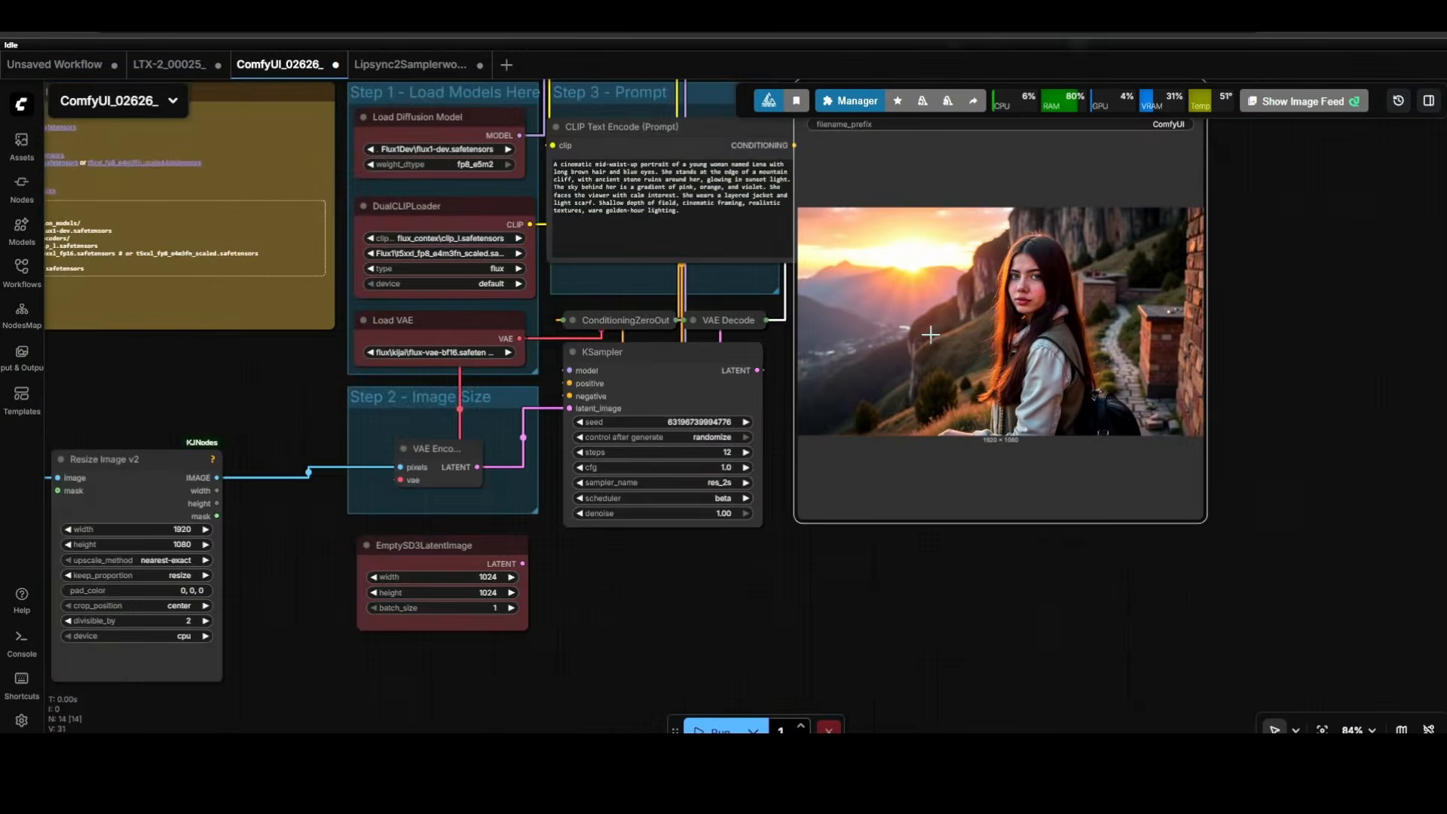
Switch to the LTX-2_00025_ workflow and examine its Gemma 3 Model Loader node
{"action": "left_click", "coordinate": [169, 64]}
{"action": "scroll", "coordinate": [404, 198], "scroll_direction": "down", "scroll_amount": 2}
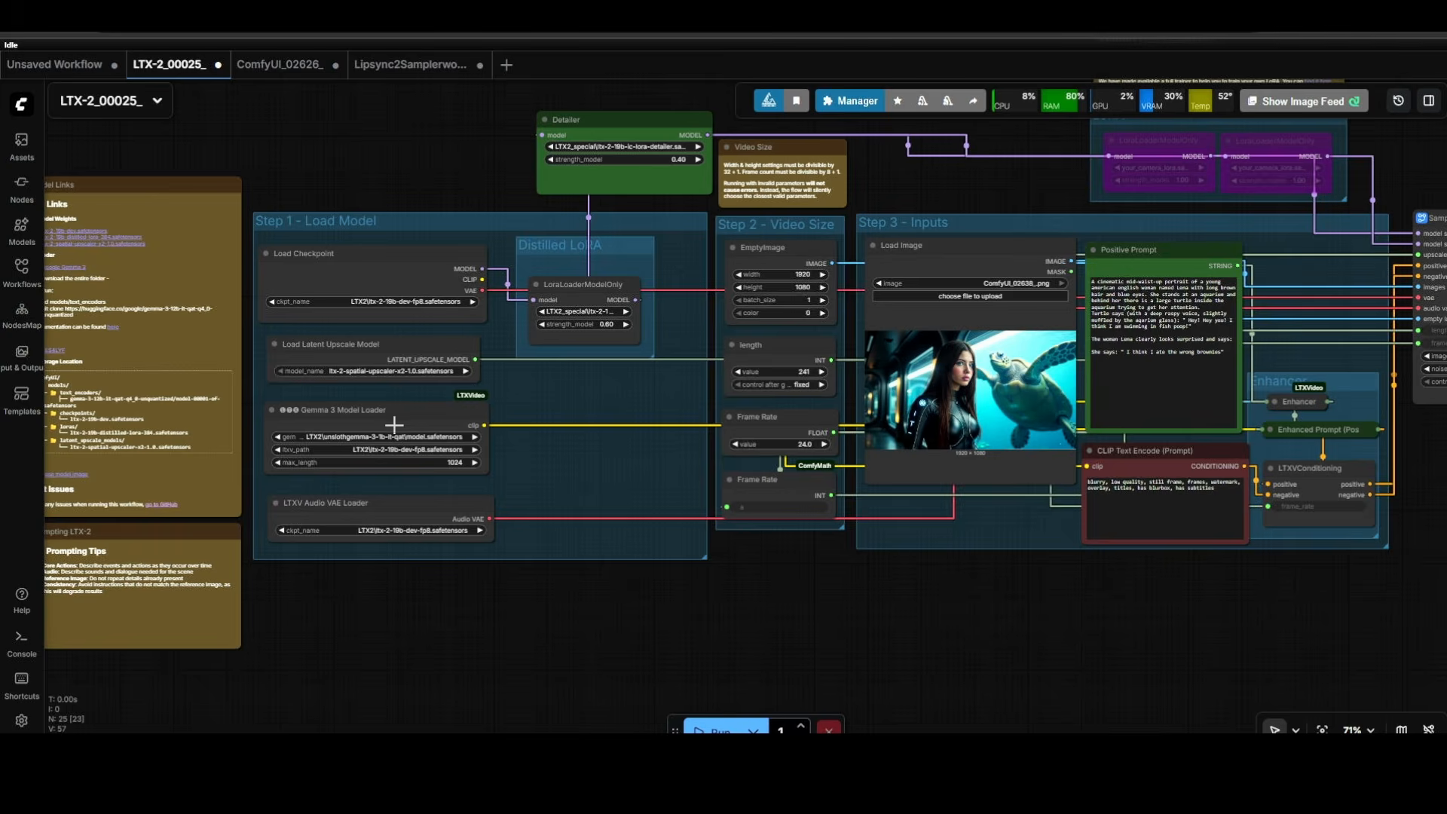
{"action": "scroll", "coordinate": [394, 425], "scroll_direction": "up", "scroll_amount": 10}
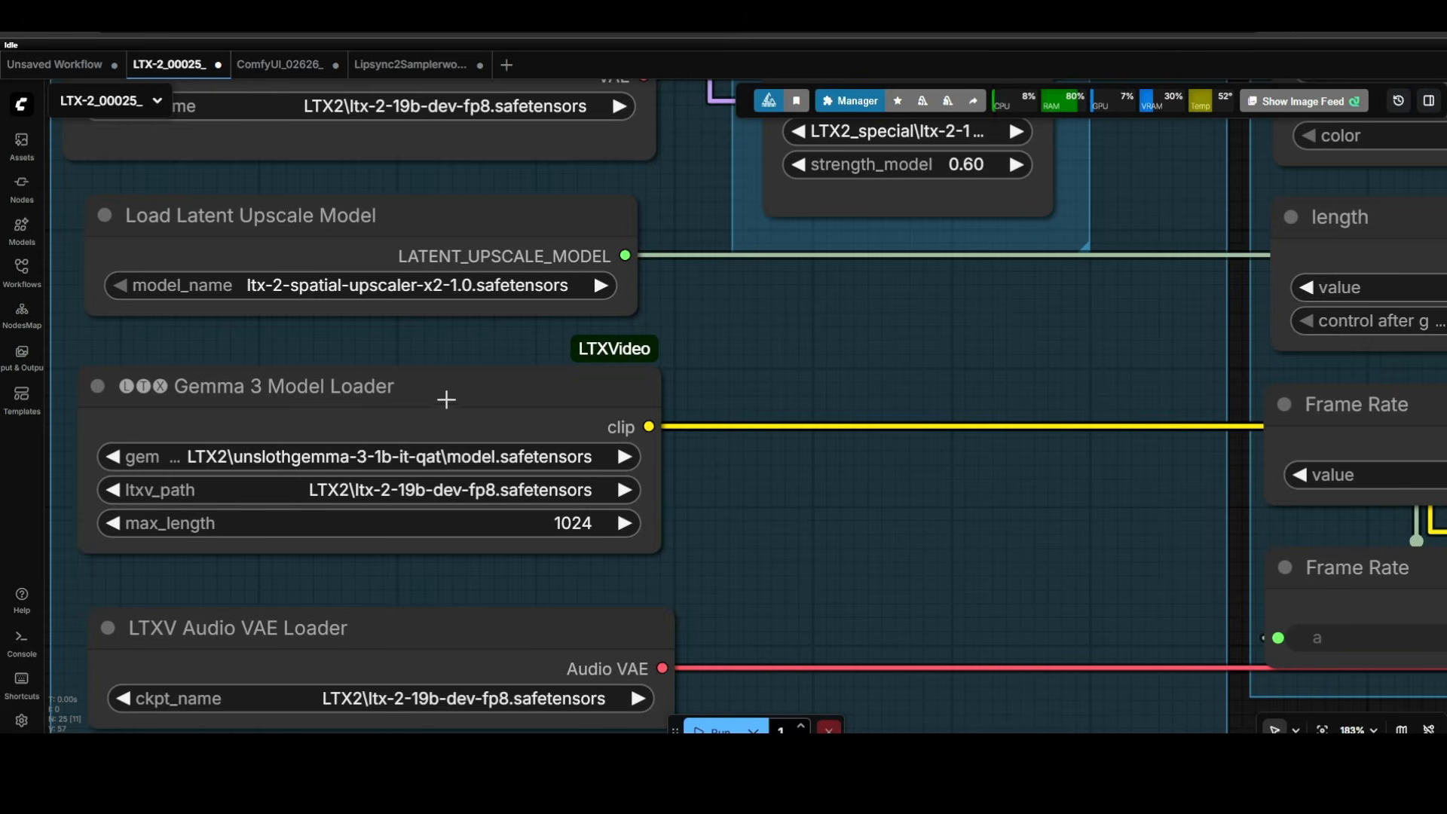
Search the available nodes for "gemma 3 mode" and close the search without adding a node
{"action": "double_click", "coordinate": [893, 337]}
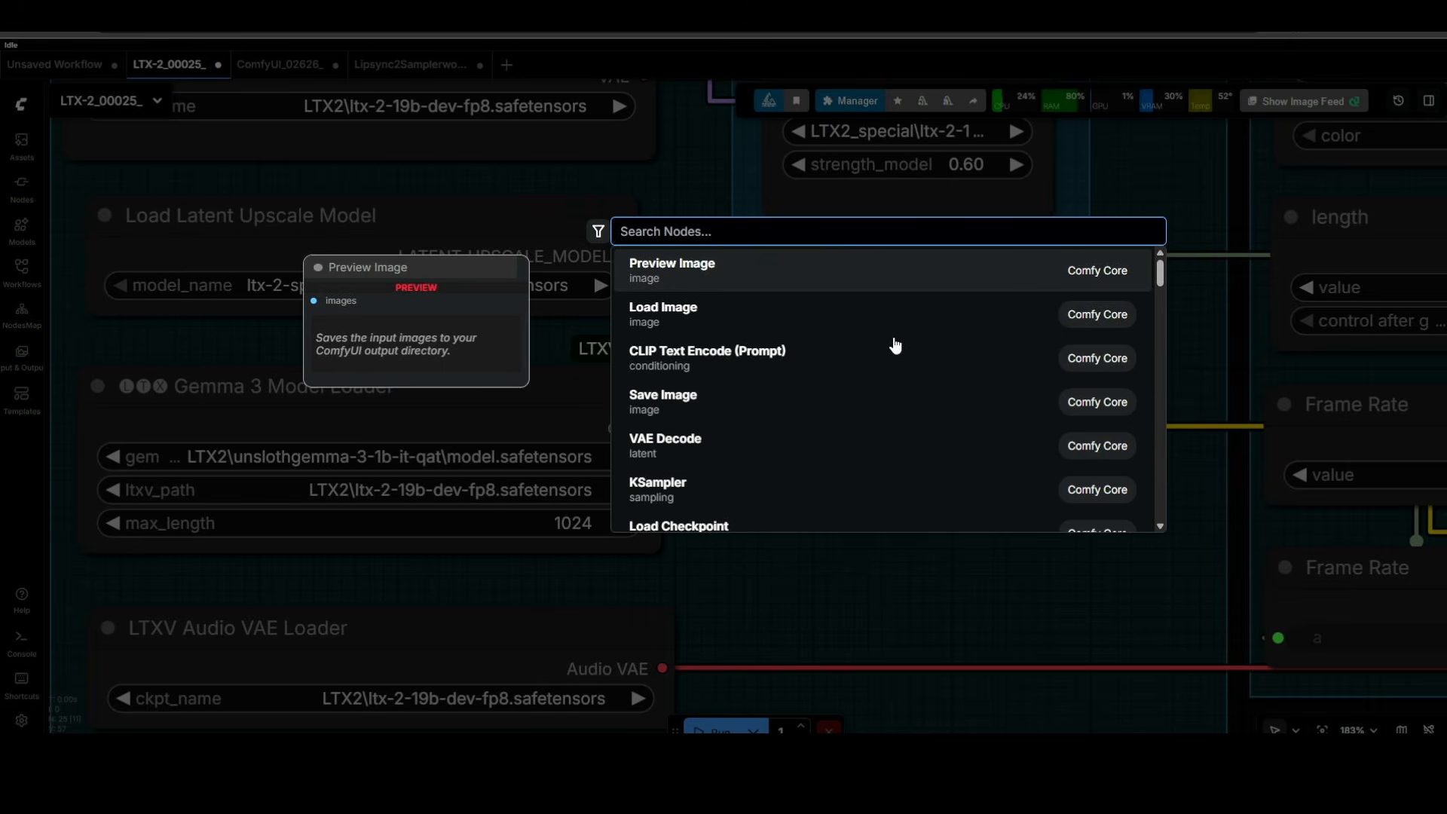
{"action": "type", "text": "genm"}
{"action": "key", "text": "BackSpace"}
{"action": "key", "text": "BackSpace"}
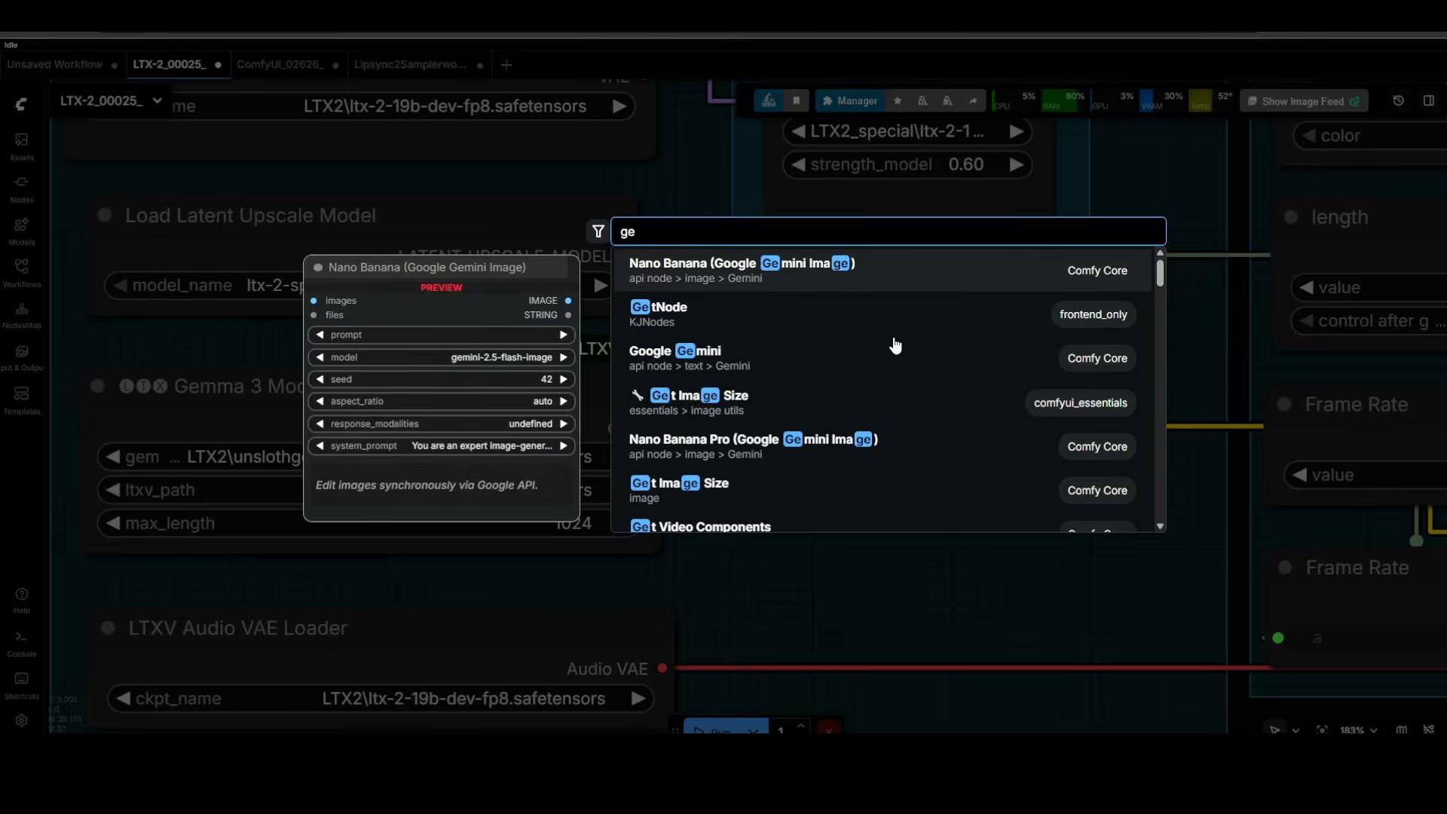
{"action": "type", "text": "mma 3 mode"}
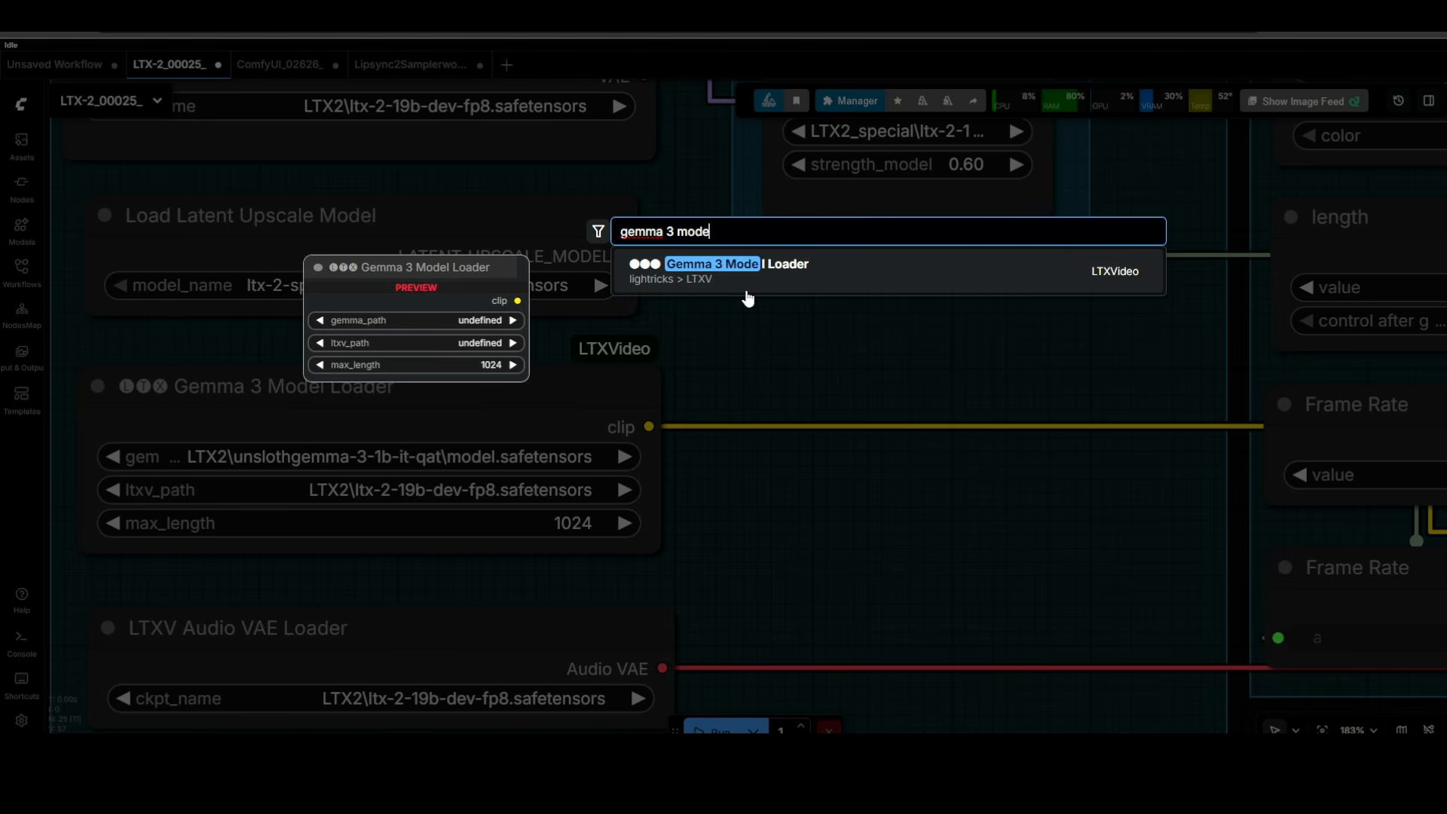
{"action": "left_click", "coordinate": [880, 364]}
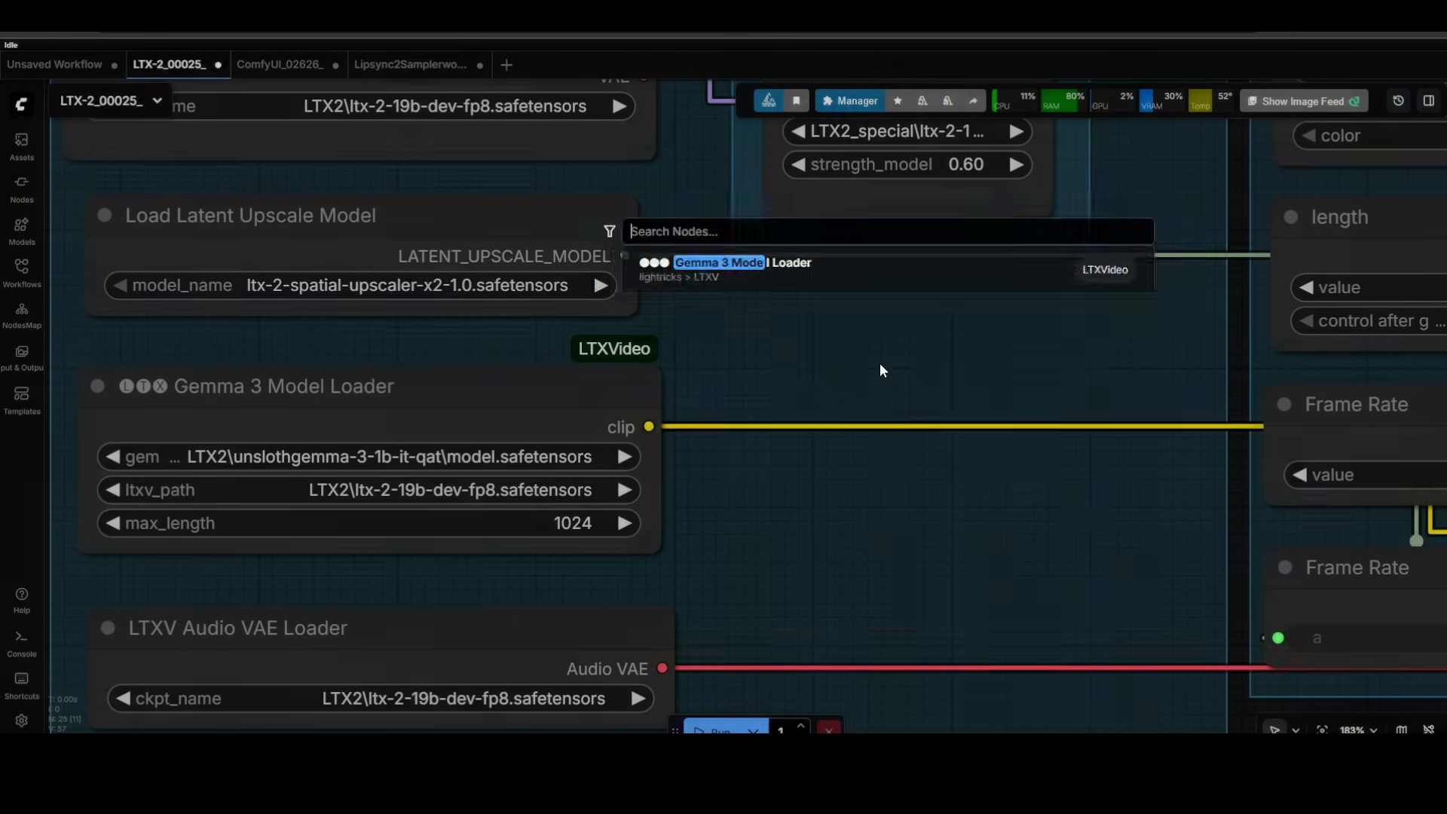
Open the list of selectable Gemma model files in the Gemma 3 Model Loader node
{"action": "scroll", "coordinate": [866, 373], "scroll_direction": "down", "scroll_amount": 8}
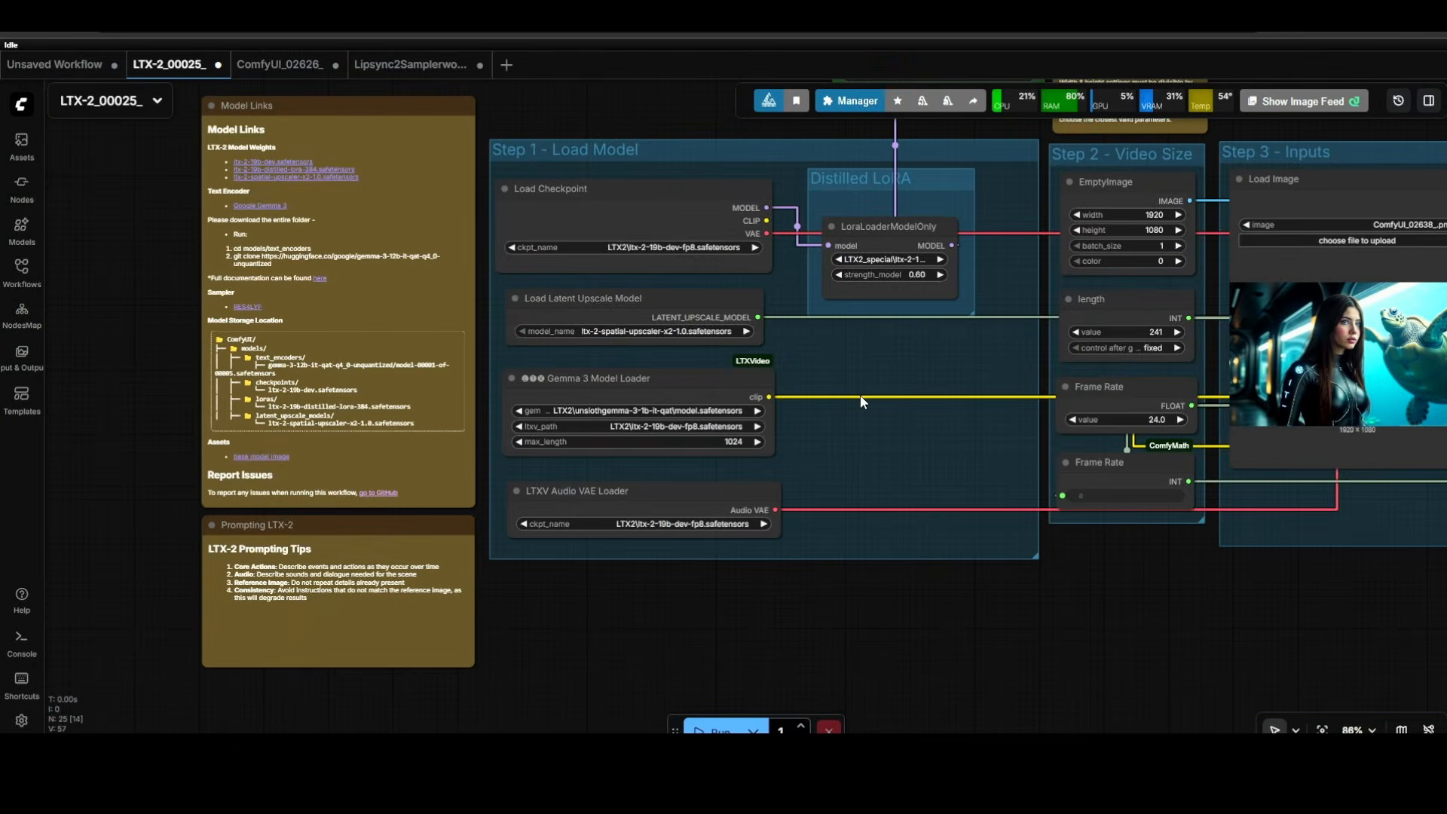
{"action": "scroll", "coordinate": [694, 403], "scroll_direction": "up", "scroll_amount": 7}
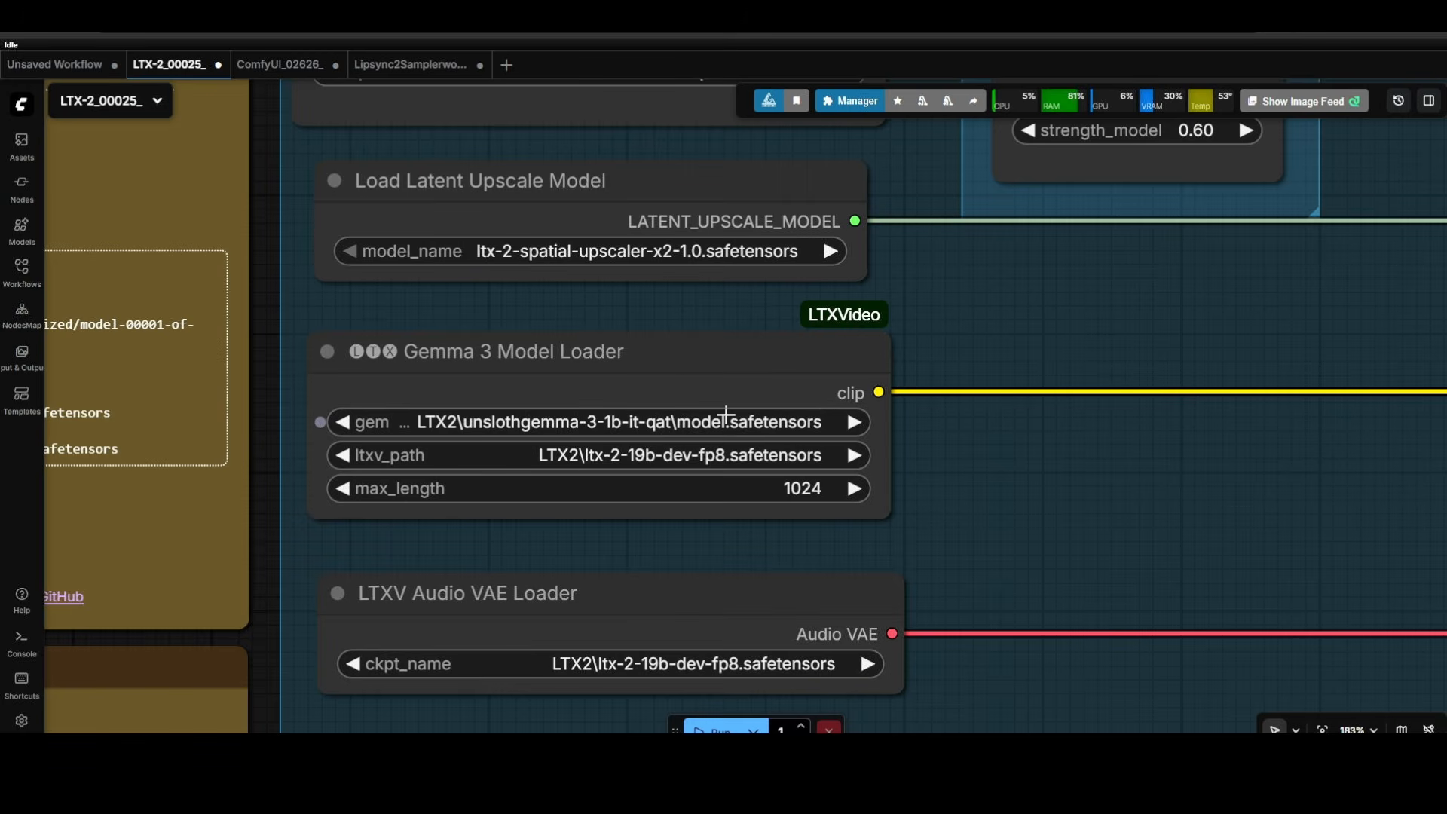
{"action": "left_click", "coordinate": [678, 419]}
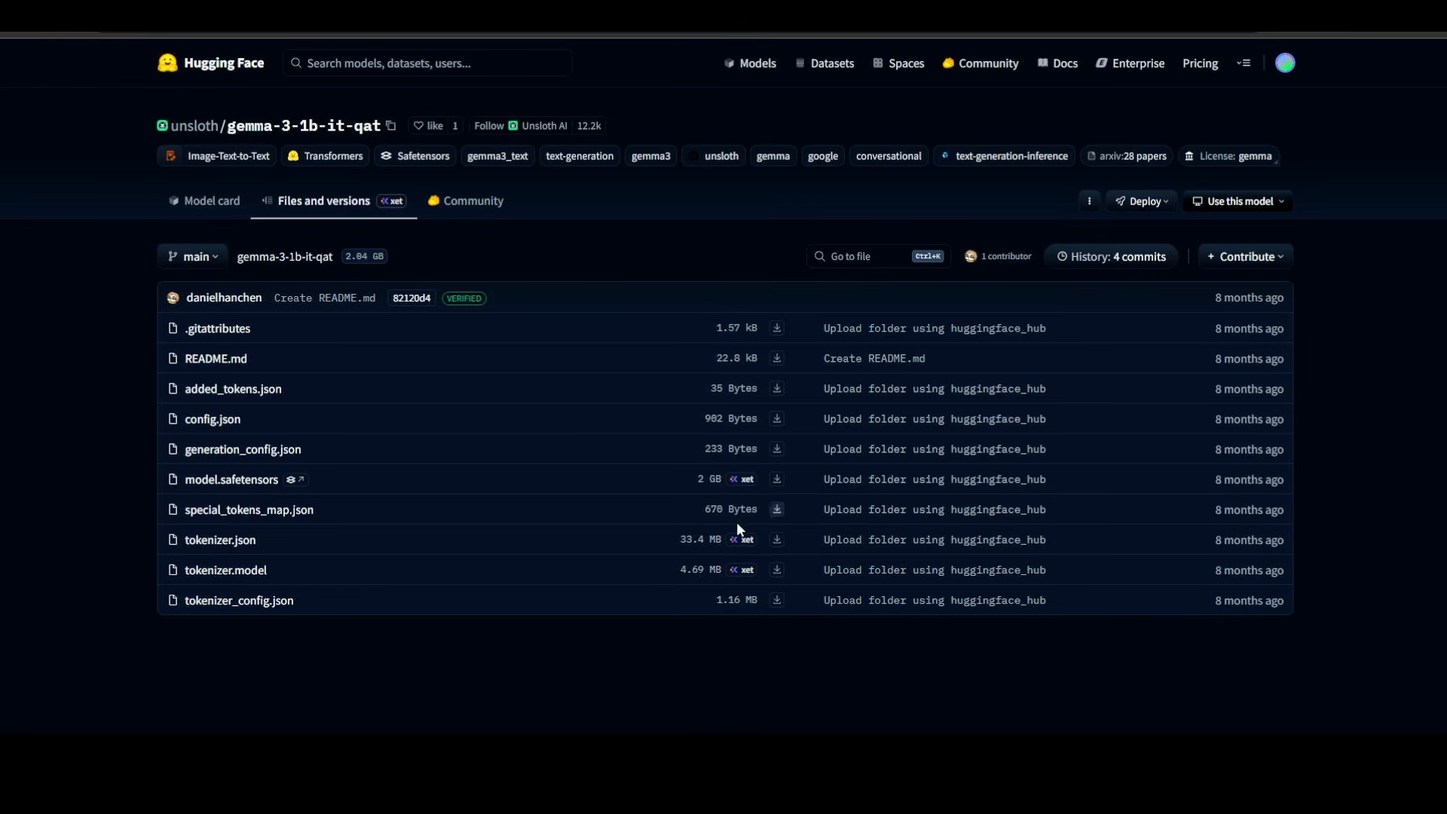
Return to the gemma-3-12b-it-qat-bnb-4bit repository on Hugging Face and review the total size and the files to download
{"action": "left_click", "coordinate": [949, 15]}
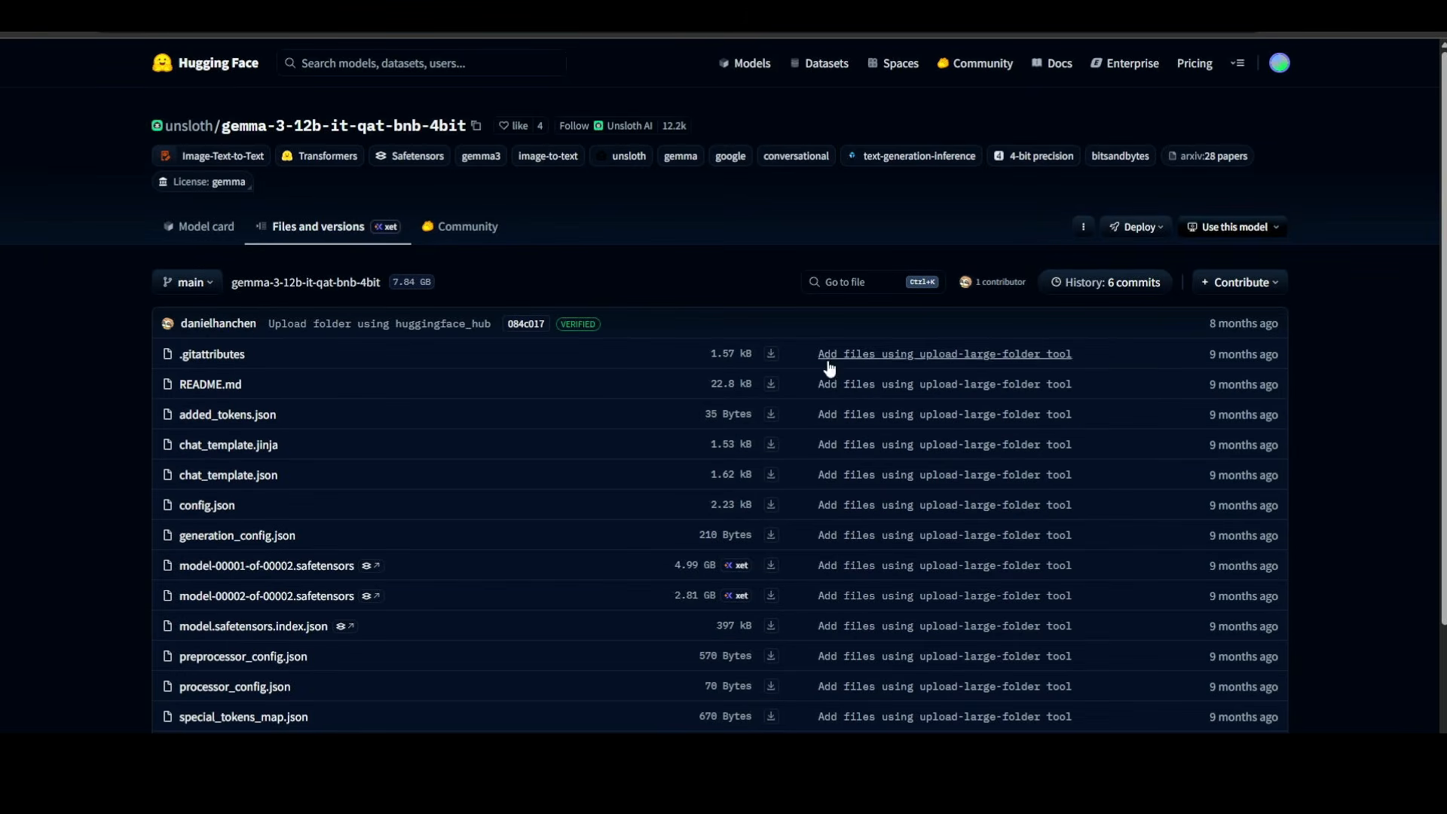
{"action": "scroll", "coordinate": [784, 430], "scroll_direction": "down", "scroll_amount": 2}
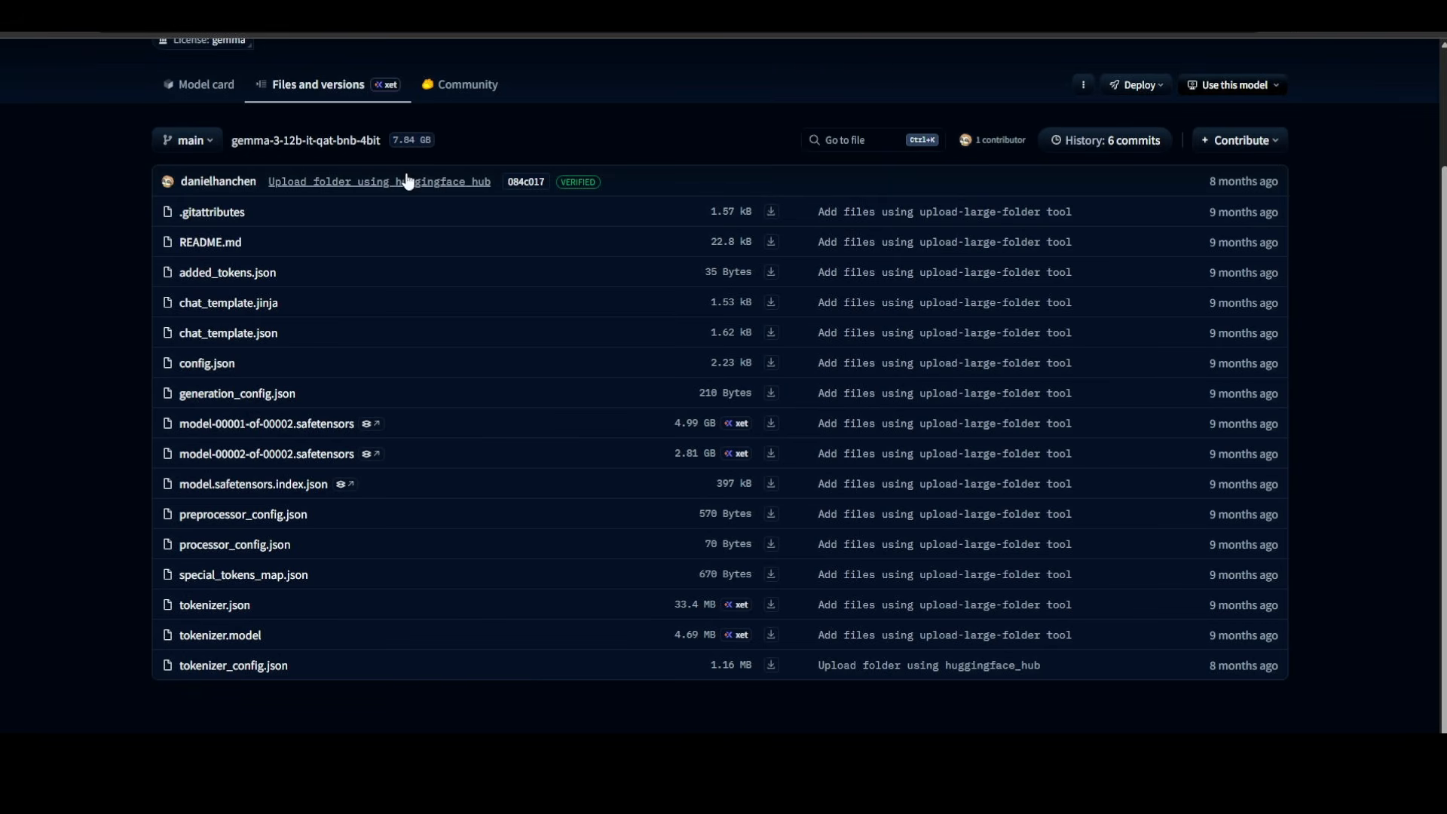
{"action": "scroll", "coordinate": [310, 210], "scroll_direction": "up", "scroll_amount": 2}
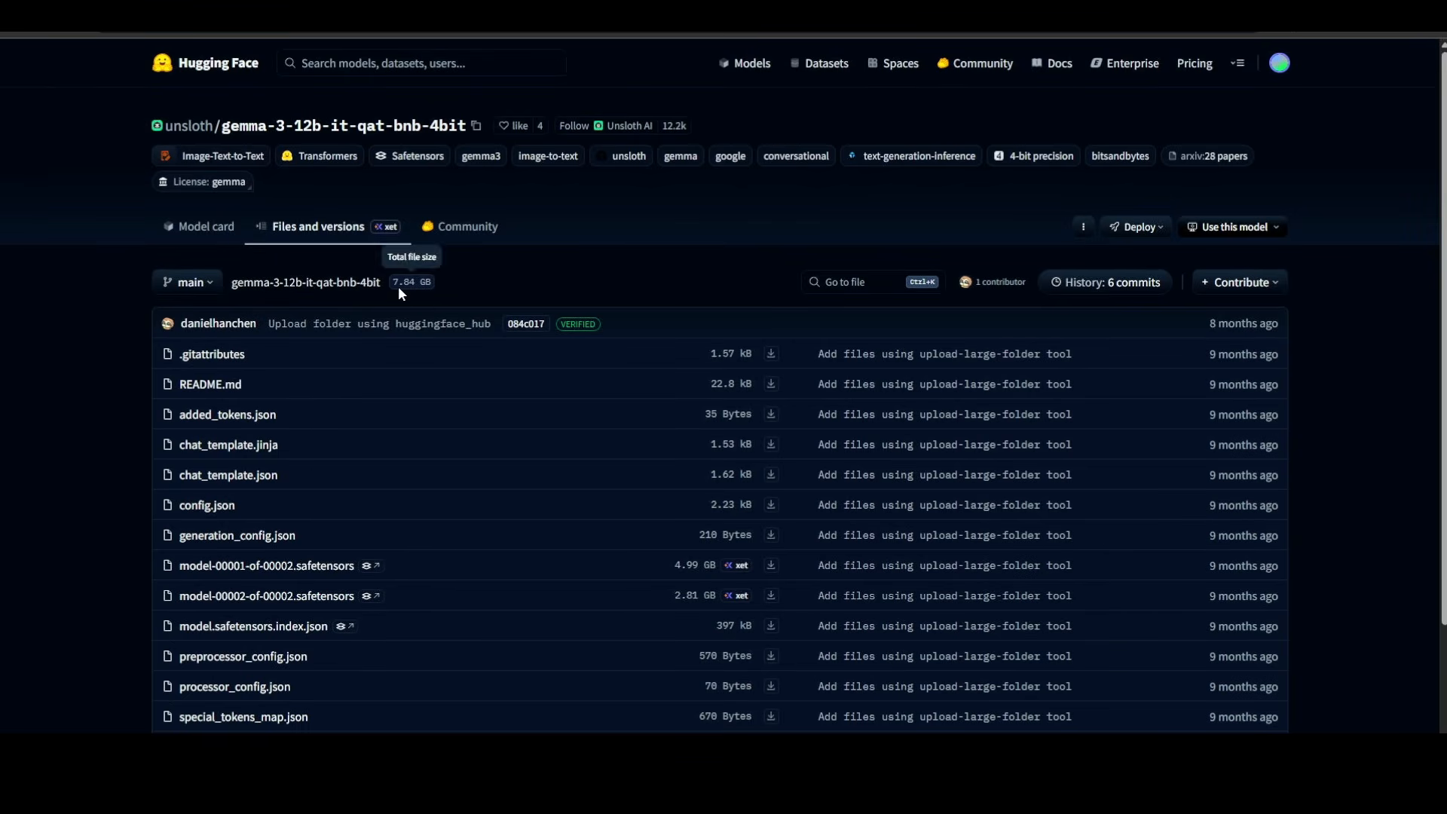
{"action": "scroll", "coordinate": [631, 294], "scroll_direction": "down", "scroll_amount": 2}
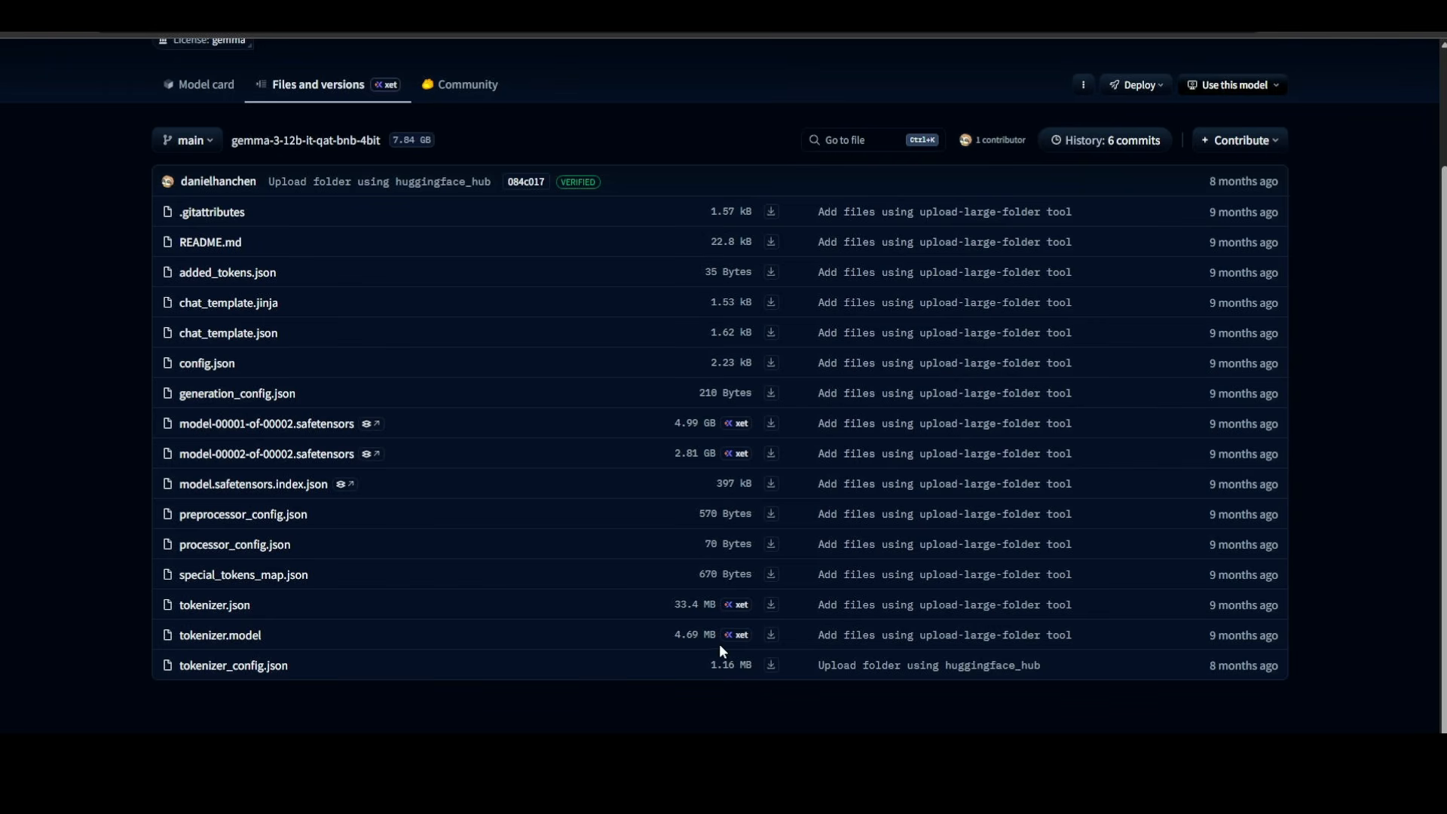
Compare the local text_encoders\LTX2\unslothgemma-3-1b-it-qat folder with the files of the gemma-3-1b-it-qat repository
{"action": "key", "text": "alt+Tab"}
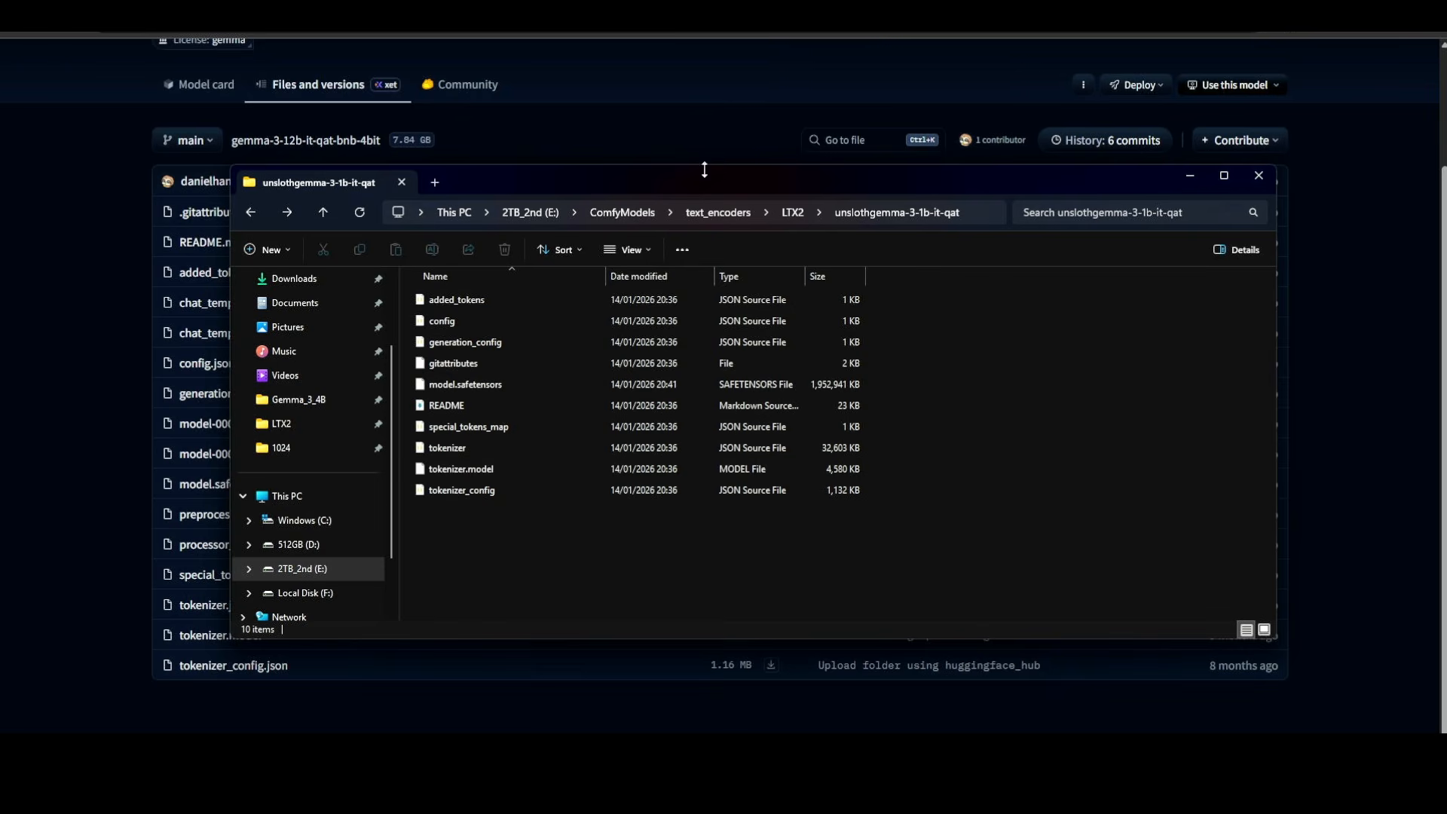
{"action": "left_click_drag", "start_coordinate": [704, 170], "coordinate": [753, 146]}
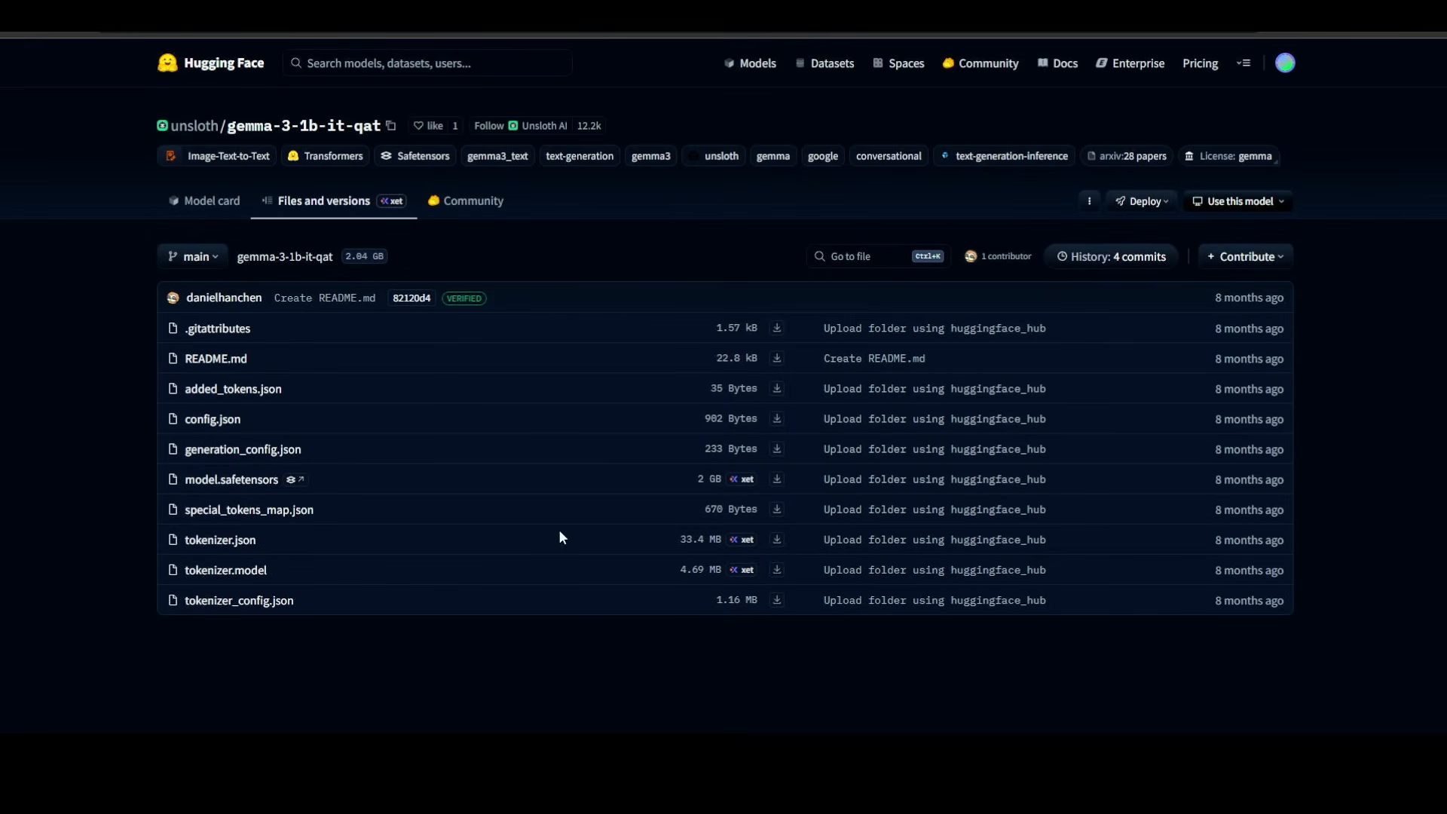
{"action": "left_click", "coordinate": [666, 690]}
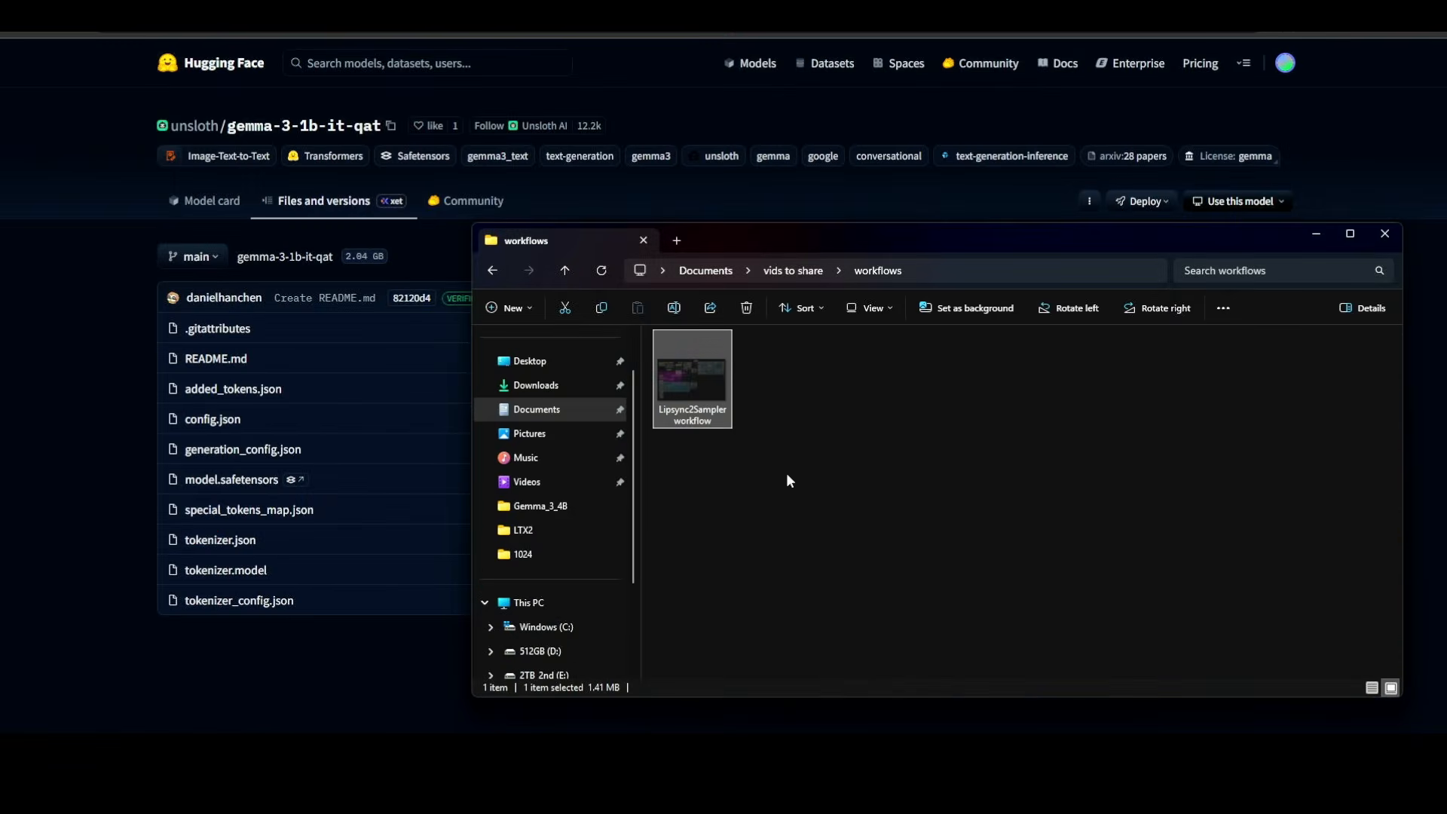
Switch back to the LTX-2_00025_ workflow in ComfyUI and refresh the node definitions from the Node Library
{"action": "left_click", "coordinate": [573, 720]}
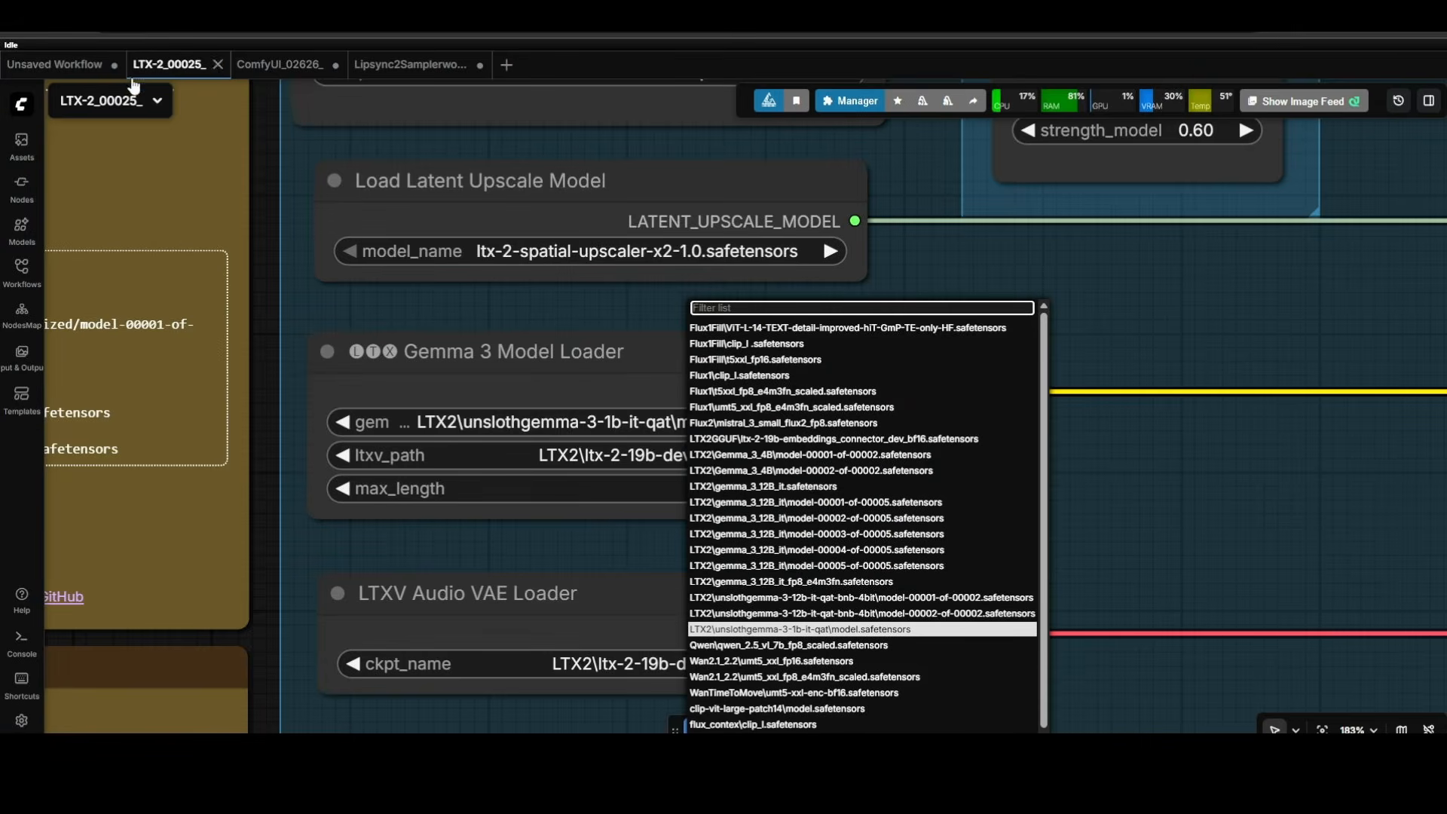
{"action": "scroll", "coordinate": [349, 501], "scroll_direction": "down", "scroll_amount": 10}
{"action": "left_click_drag", "start_coordinate": [349, 500], "coordinate": [429, 613]}
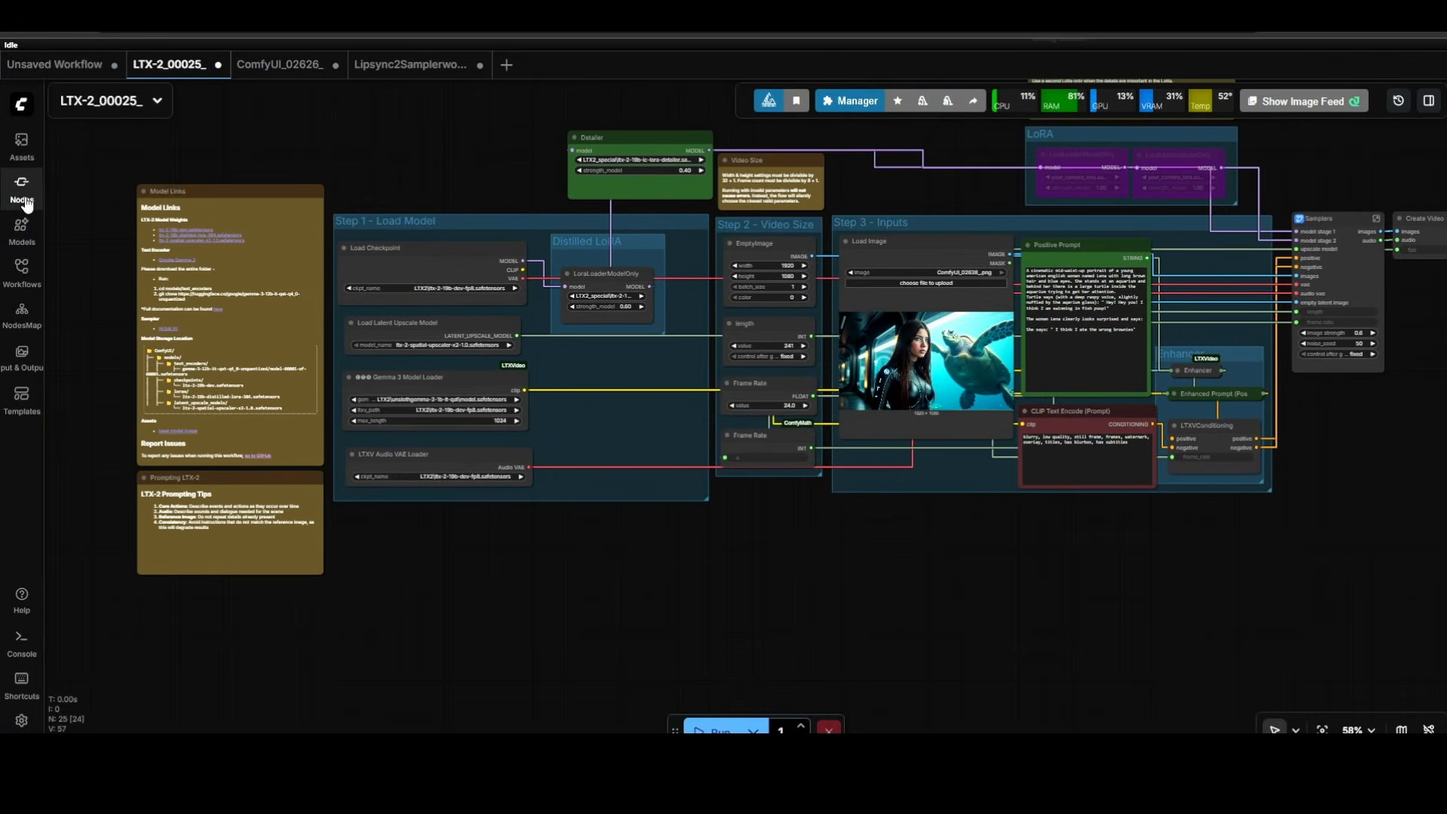
{"action": "left_click", "coordinate": [27, 203]}
{"action": "left_click", "coordinate": [300, 103]}
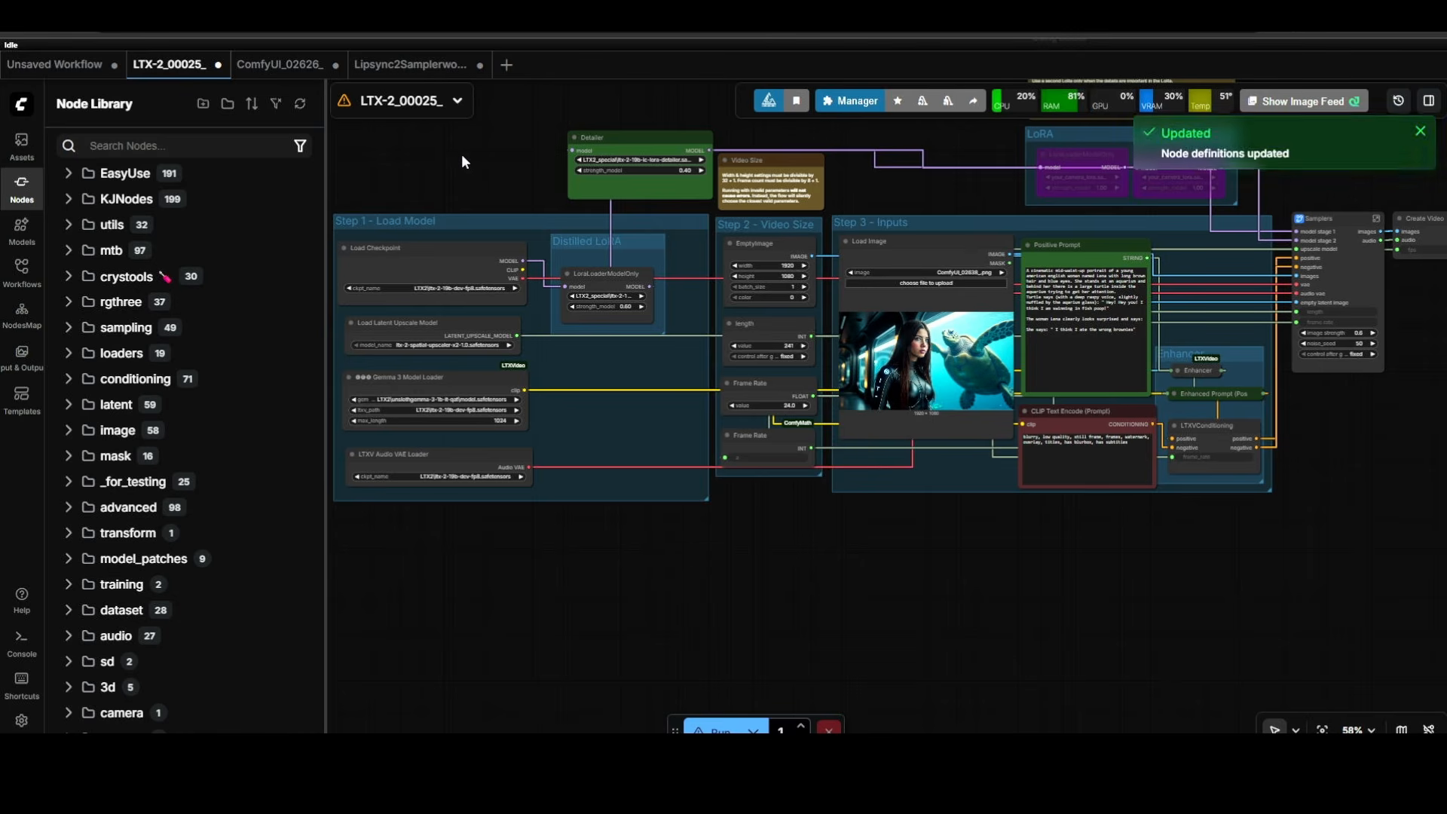
{"action": "left_click", "coordinate": [21, 187]}
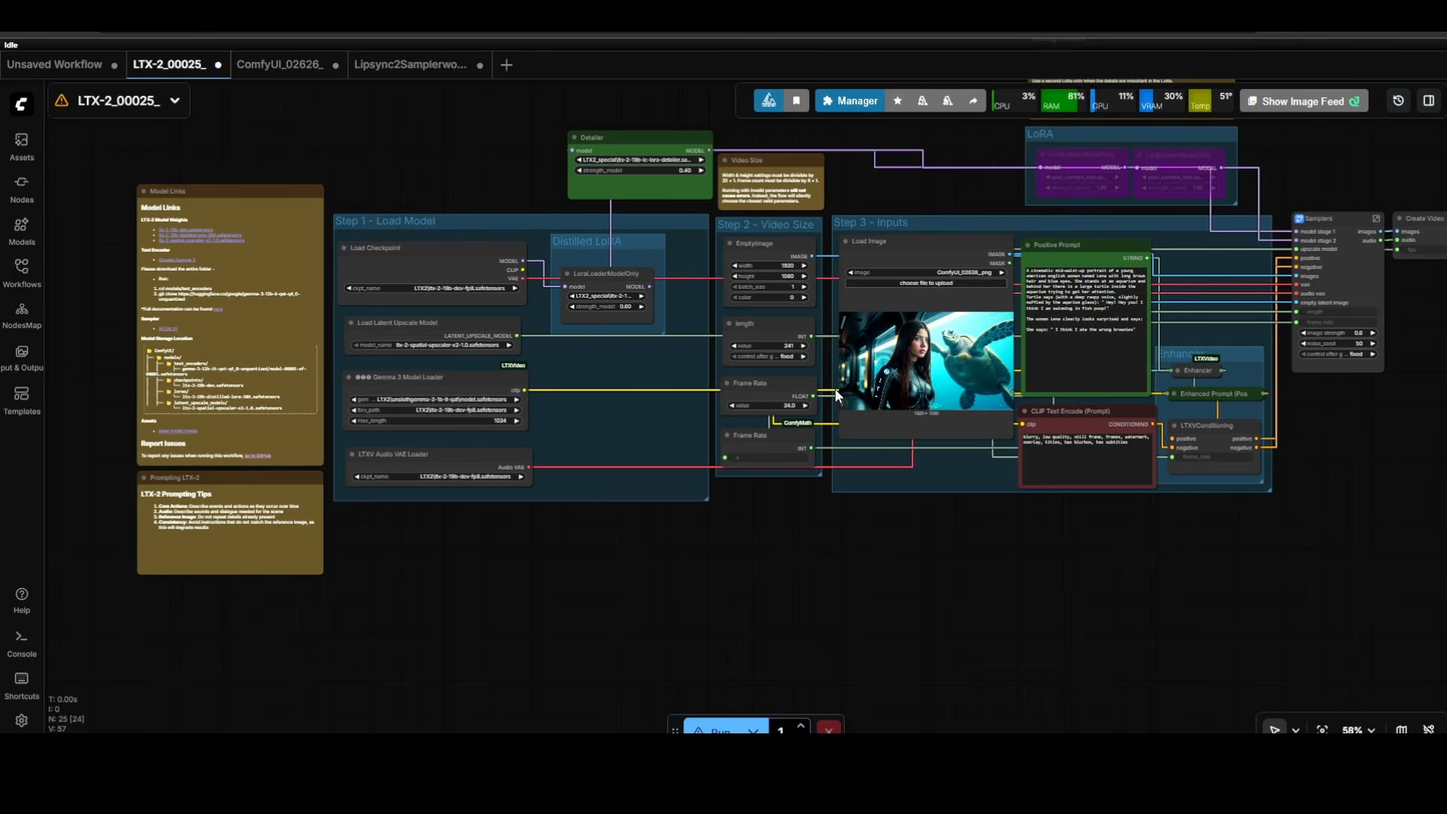
Set the Gemma 3 Model Loader's Gemma model to LTX2\gemma_3_12B_it\model-00005-of-00005.safetensors
{"action": "scroll", "coordinate": [418, 410], "scroll_direction": "up", "scroll_amount": 9}
{"action": "left_click", "coordinate": [448, 386]}
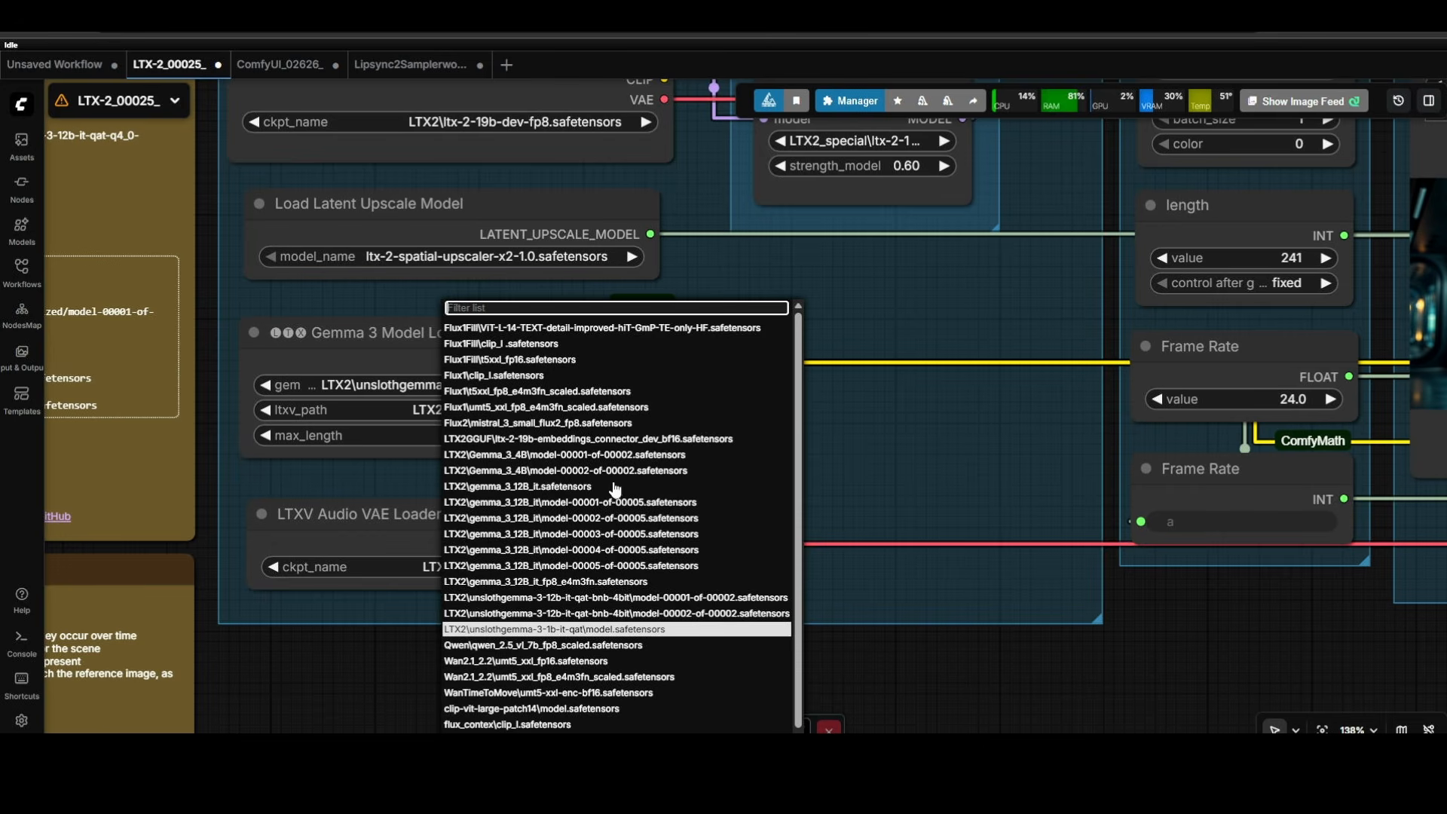
{"action": "left_click", "coordinate": [624, 566]}
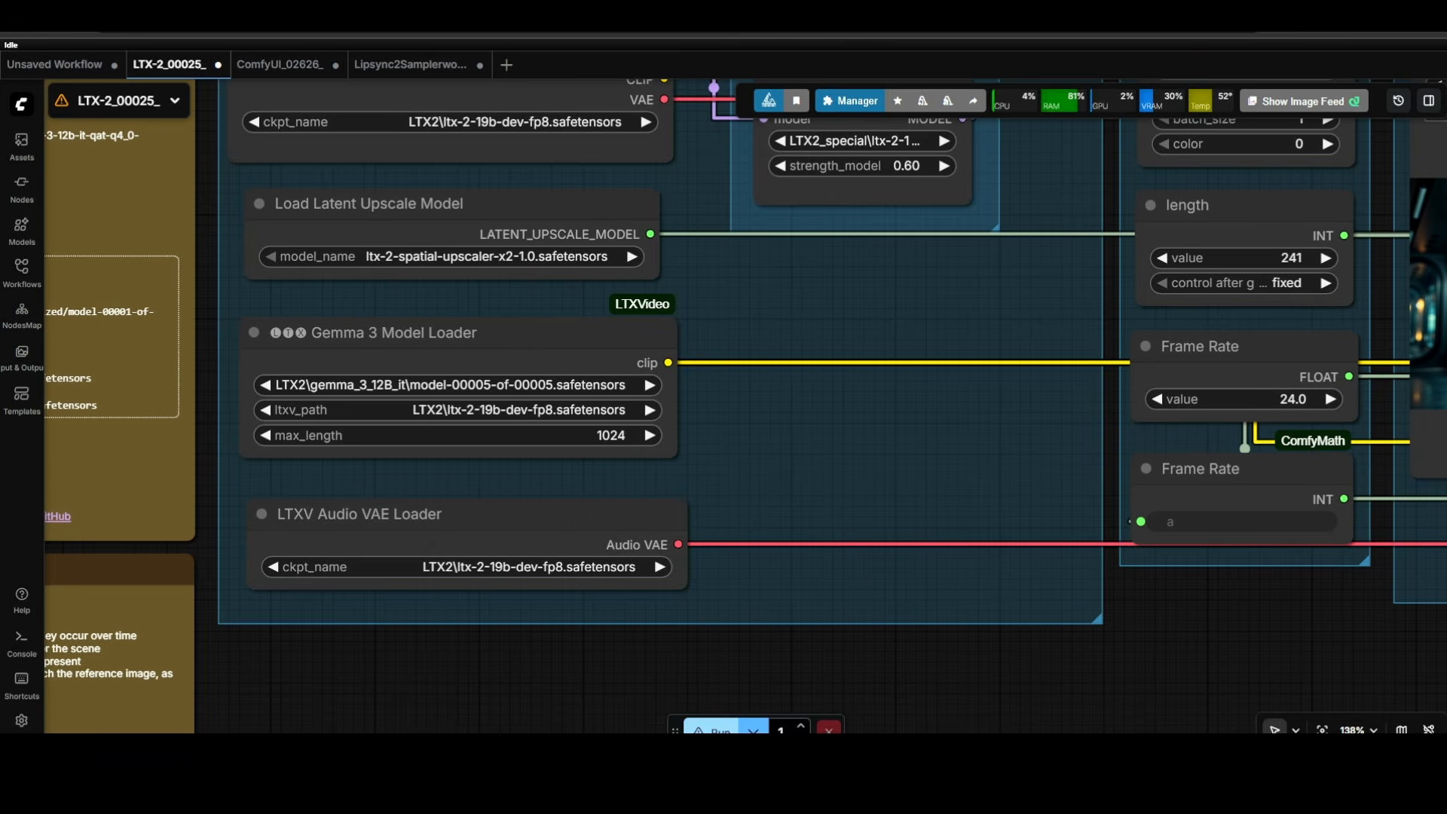
Run the LTX-2_00025_ workflow and bring the whole node graph into view
{"action": "left_click", "coordinate": [713, 728]}
{"action": "scroll", "coordinate": [883, 505], "scroll_direction": "down", "scroll_amount": 12}
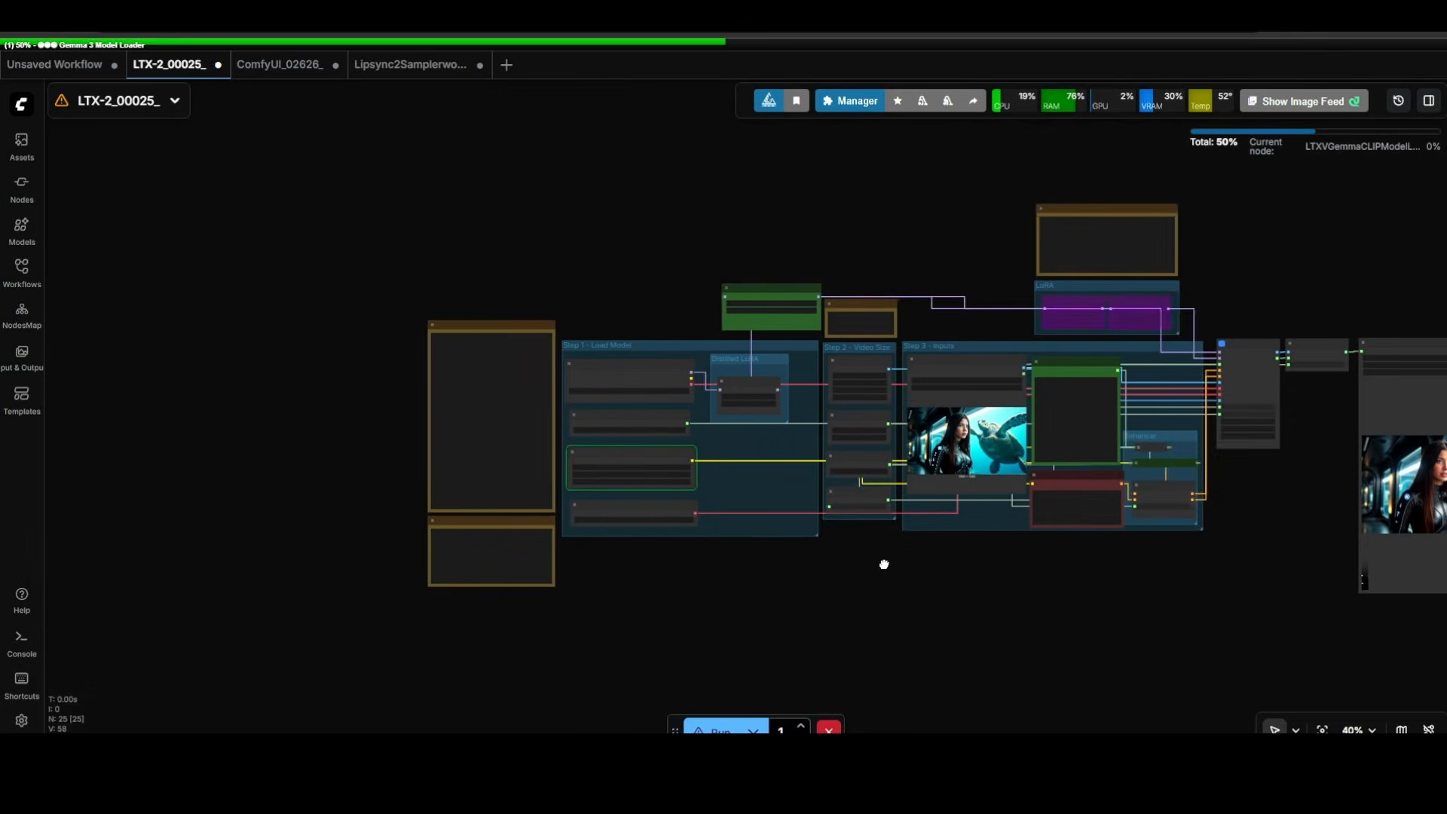
{"action": "left_click_drag", "start_coordinate": [884, 564], "coordinate": [722, 531]}
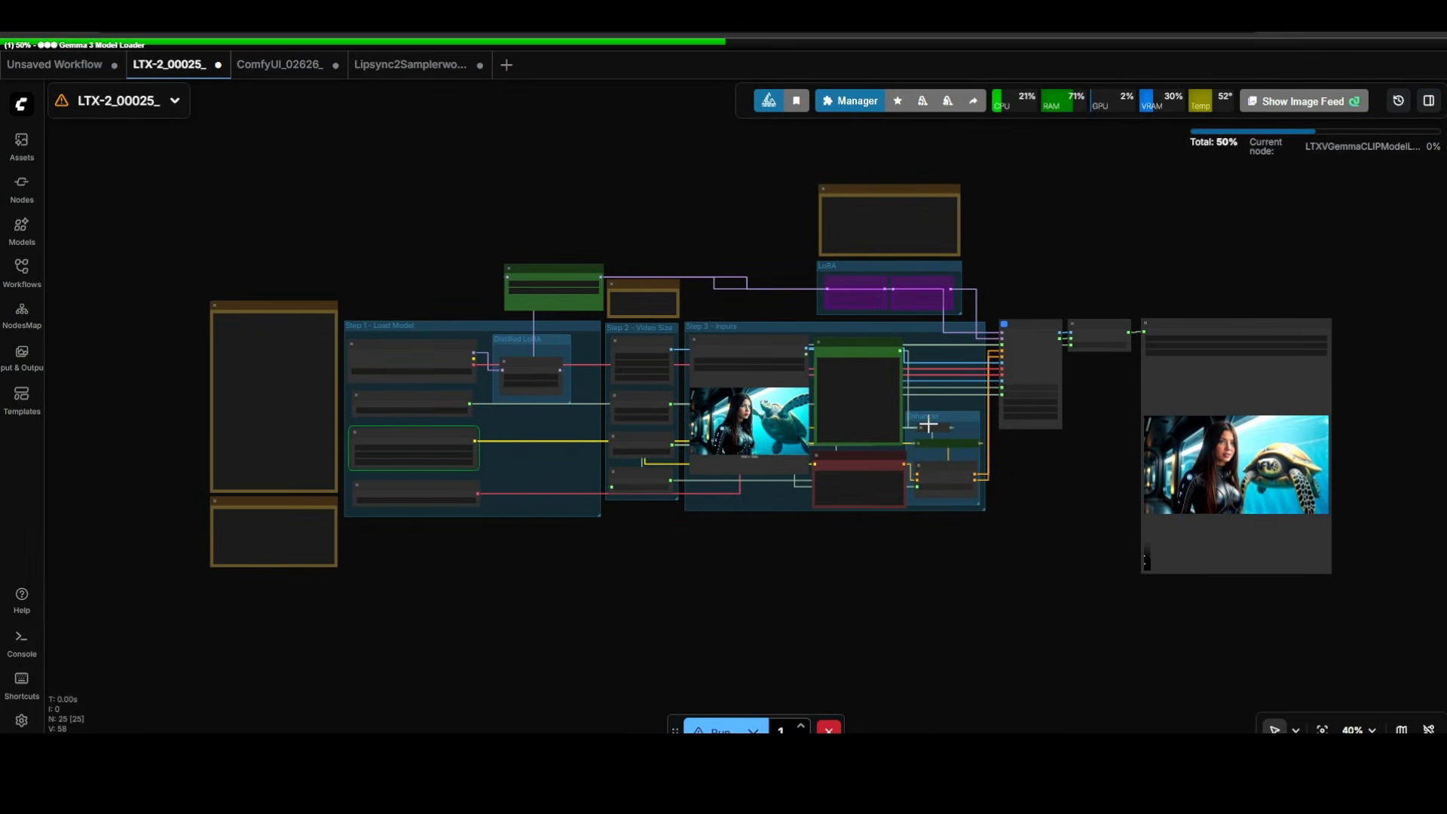
Return from the execution console to the LTX-2_00025_ graph and examine the generated turtle video in the output node up close
{"action": "mouse_move", "coordinate": [928, 424]}
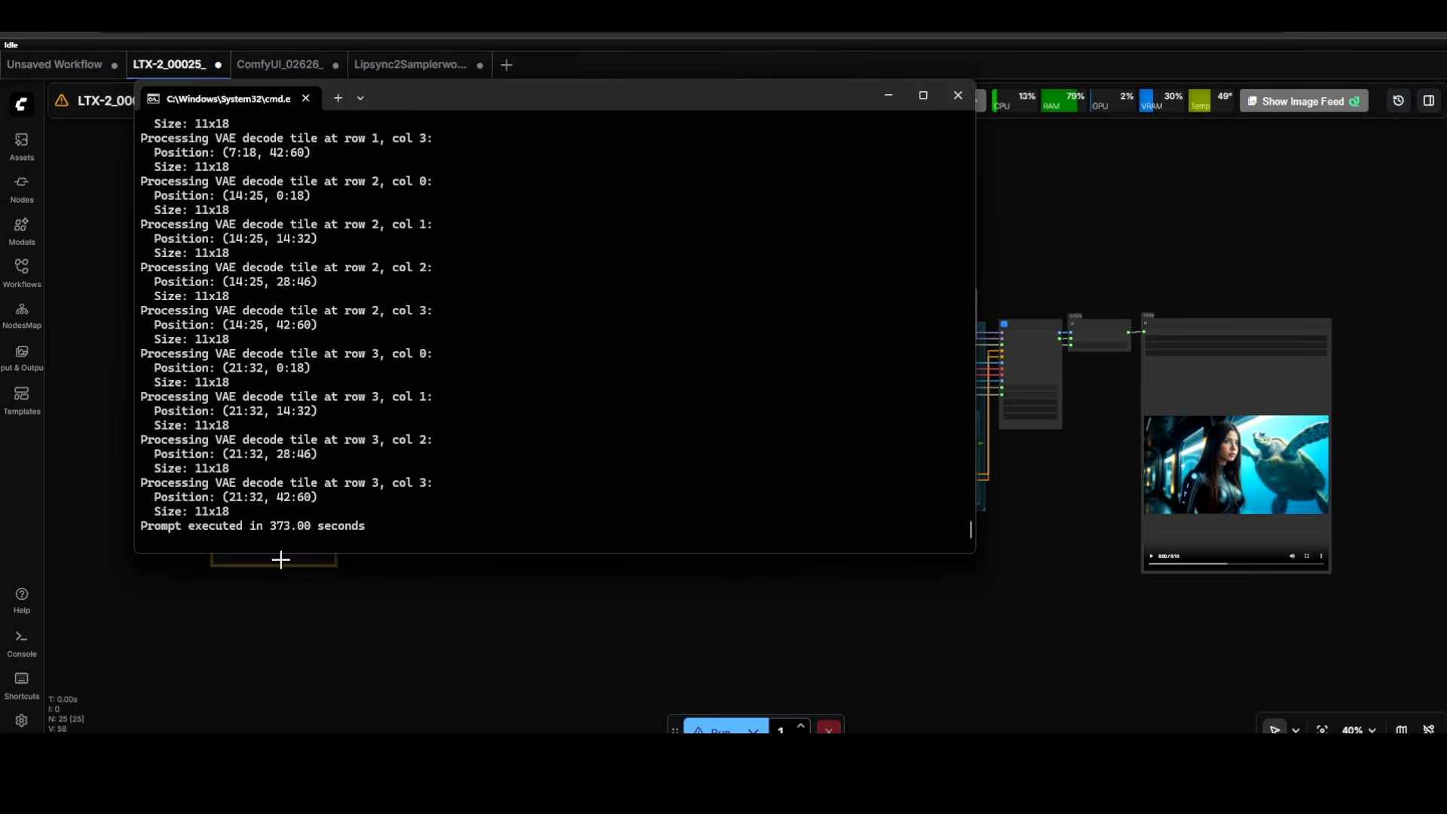
{"action": "left_click", "coordinate": [973, 622]}
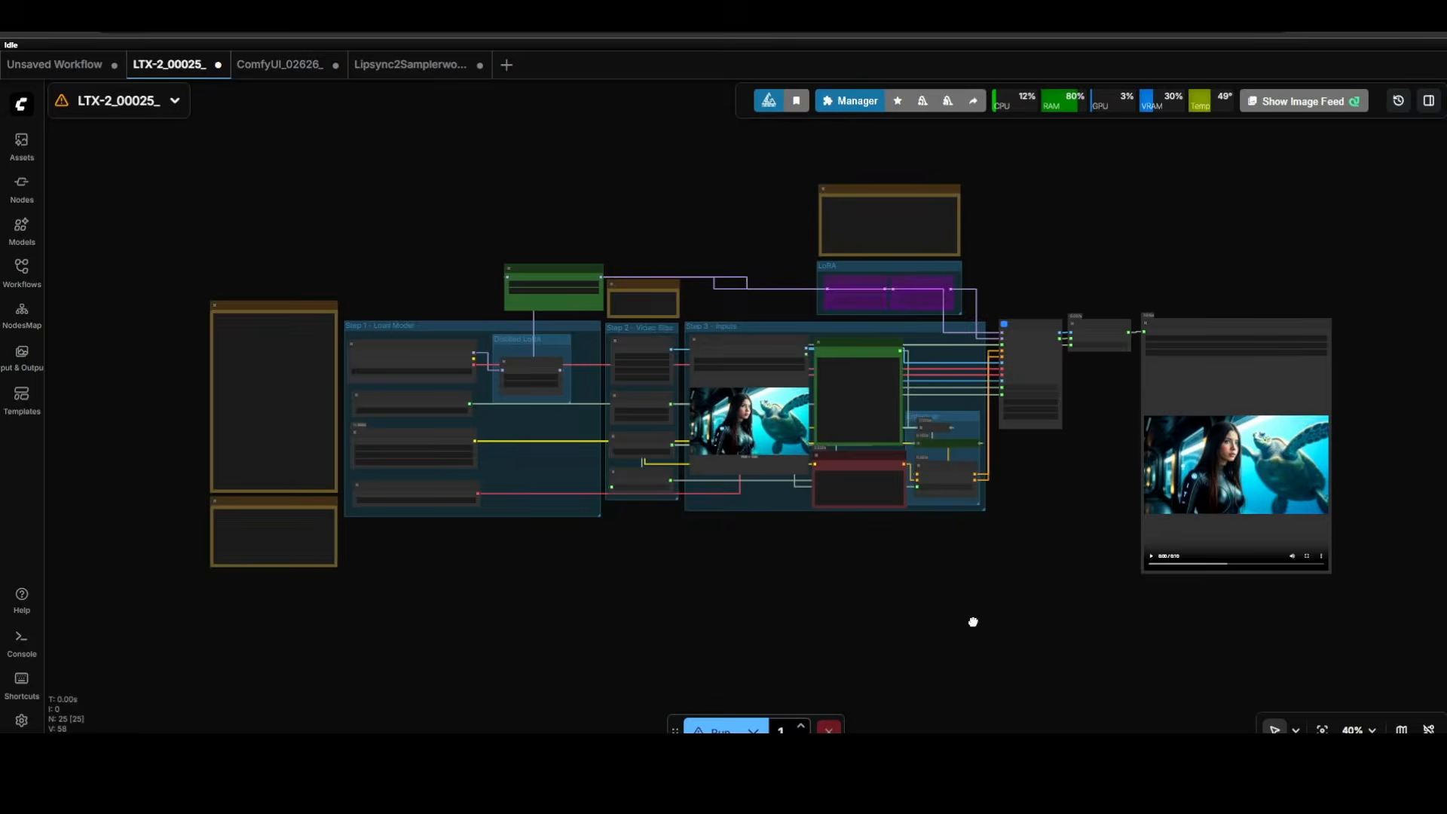
{"action": "left_click_drag", "start_coordinate": [1065, 574], "coordinate": [908, 539]}
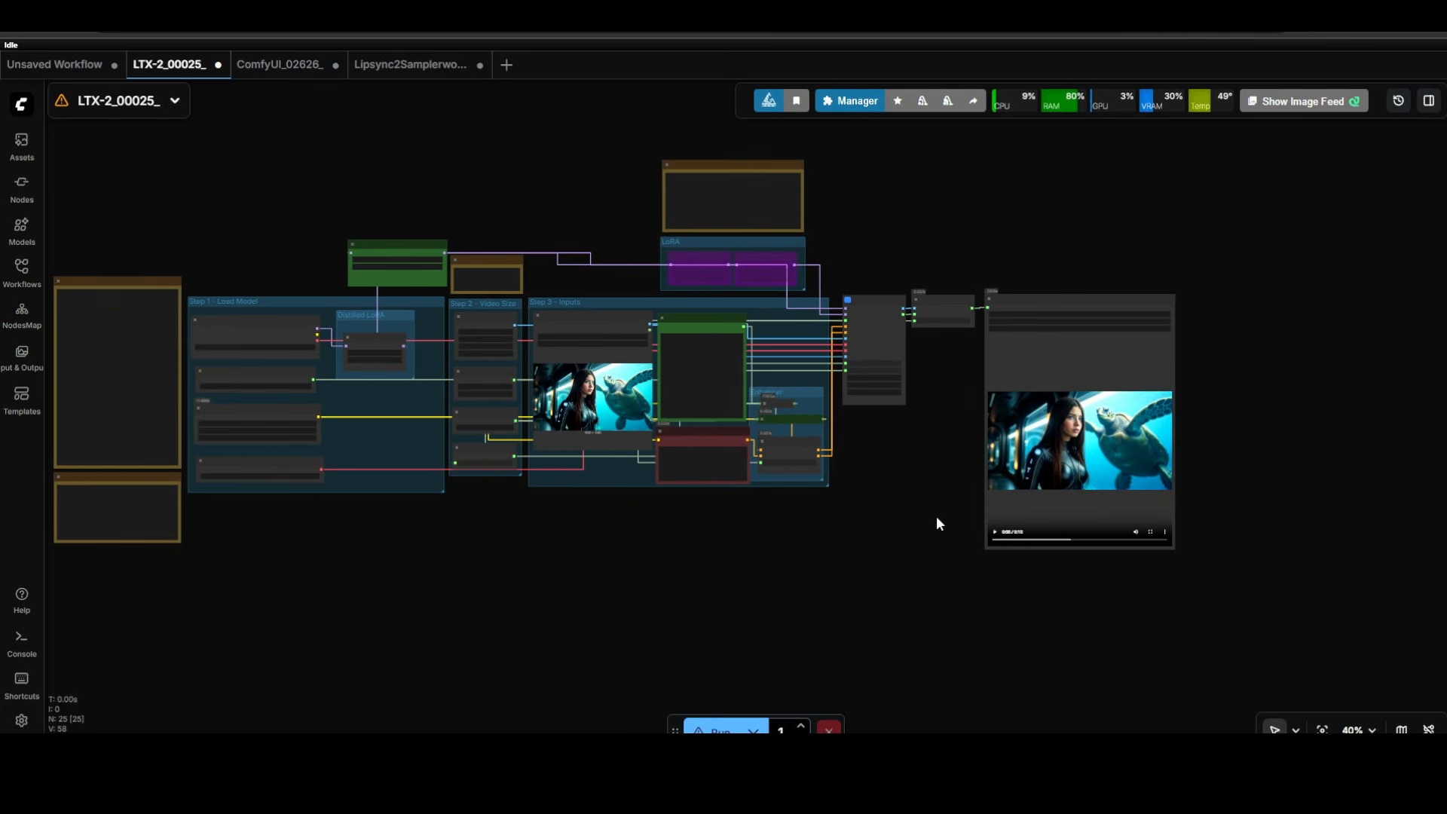
{"action": "scroll", "coordinate": [942, 506], "scroll_direction": "up", "scroll_amount": 12}
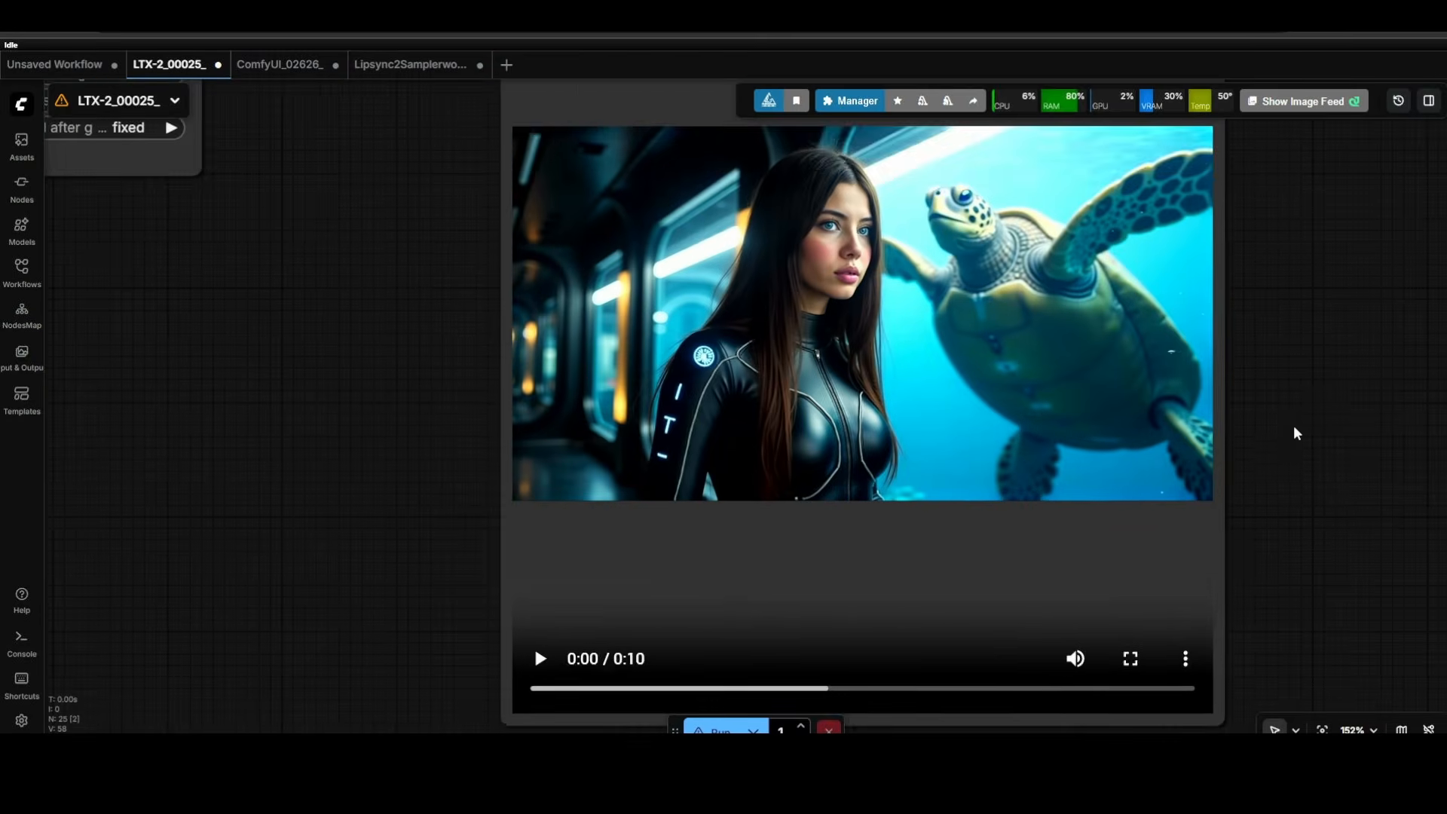
{"action": "left_click_drag", "start_coordinate": [1294, 433], "coordinate": [1245, 487]}
{"action": "scroll", "coordinate": [1240, 475], "scroll_direction": "up", "scroll_amount": 5}
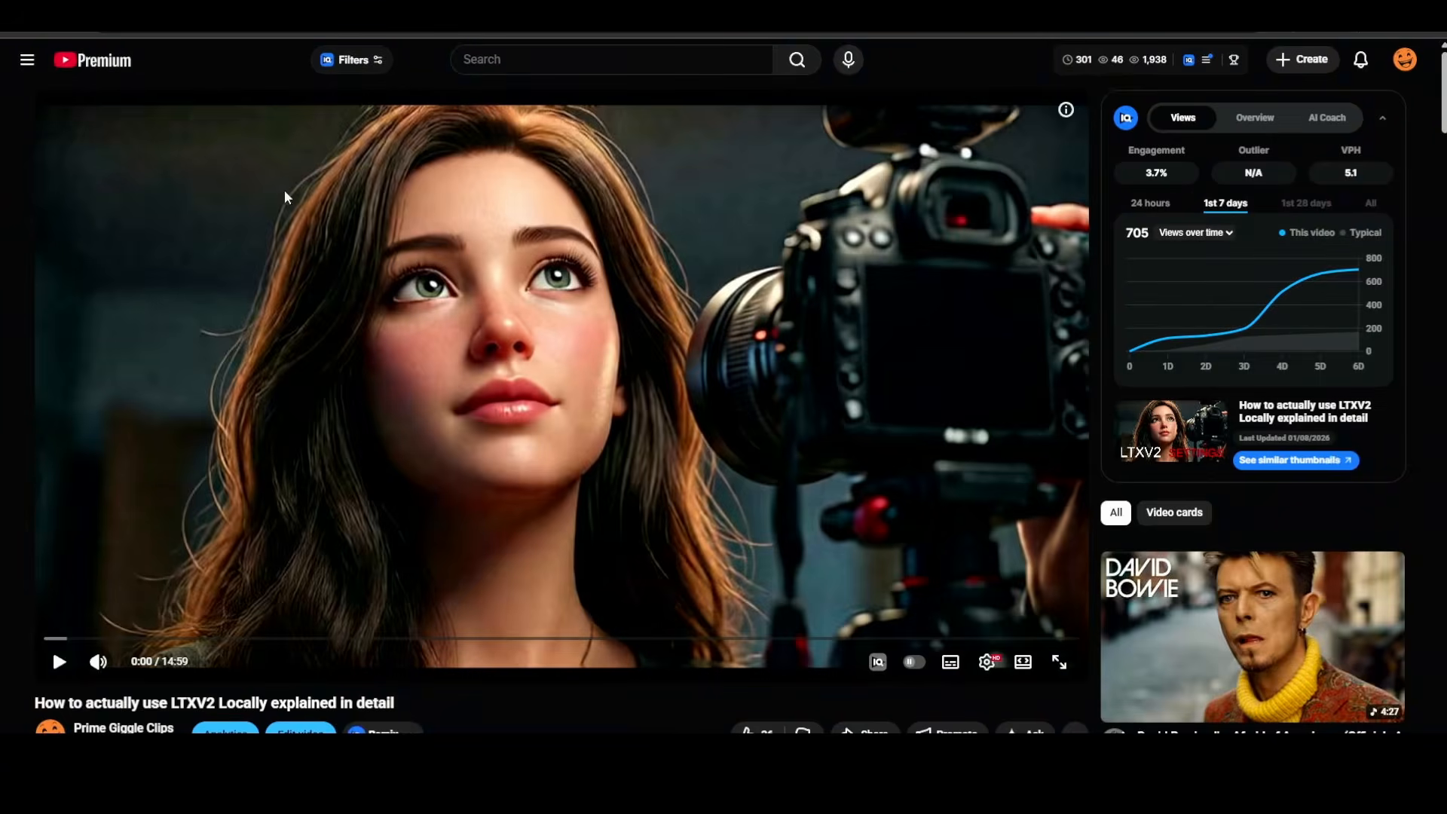
On the YouTube page "How to actually use LTXV2 Locally explained in detail", expand the description and review its LTX, Gemma and sampler nodepack links
{"action": "scroll", "coordinate": [369, 446], "scroll_direction": "down", "scroll_amount": 7}
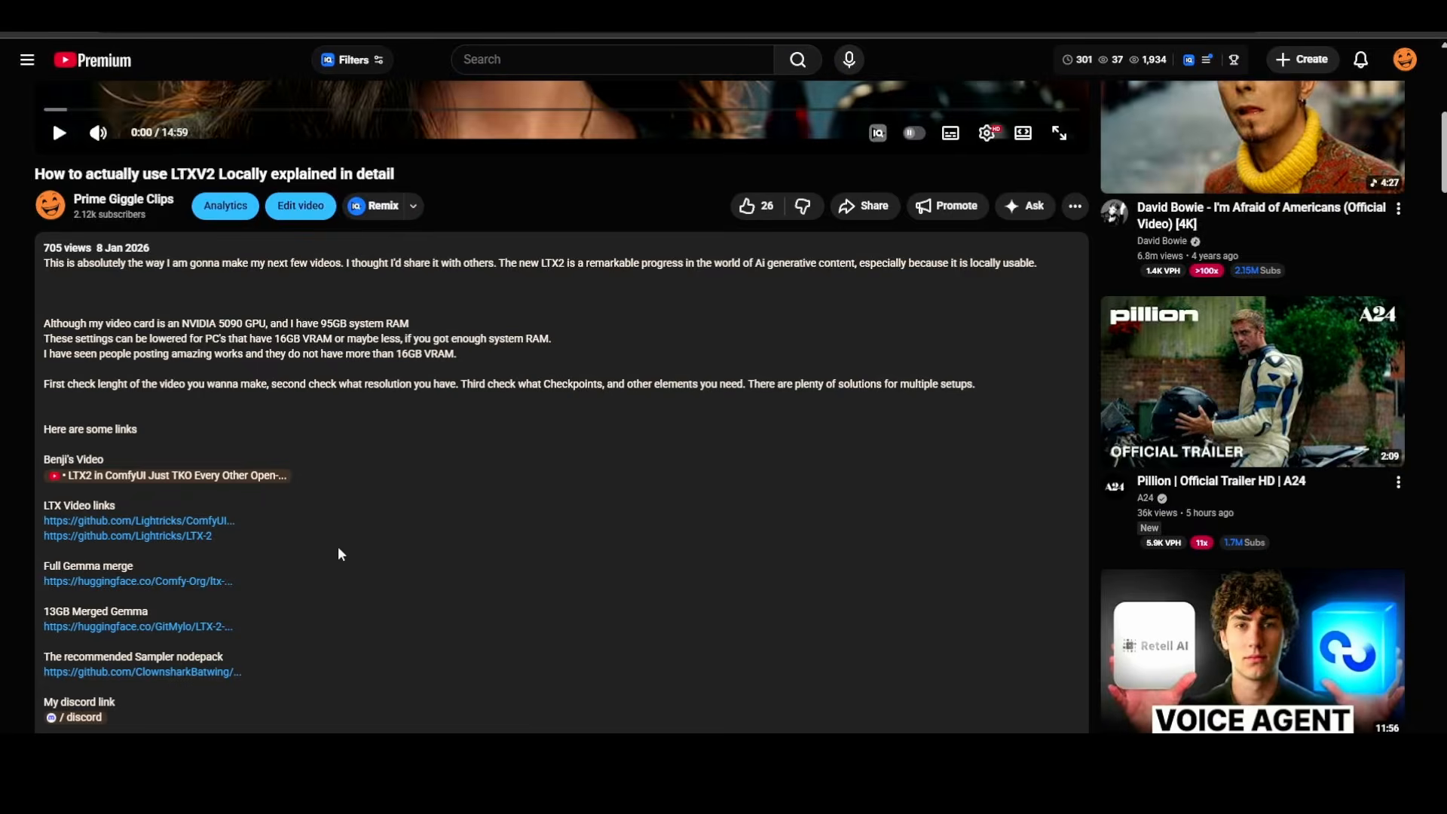
{"action": "scroll", "coordinate": [339, 554], "scroll_direction": "down", "scroll_amount": 4}
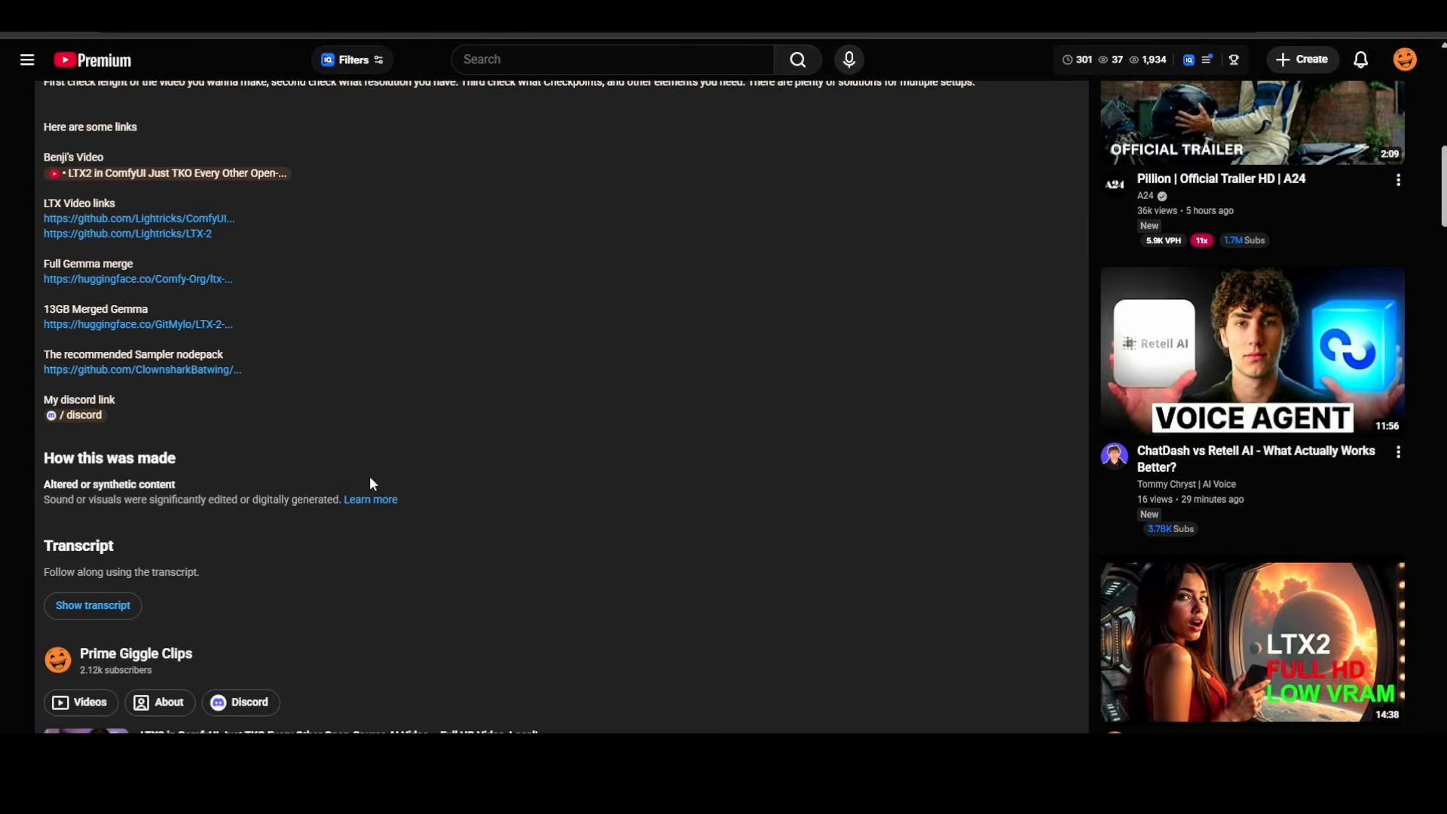
{"action": "scroll", "coordinate": [369, 476], "scroll_direction": "down", "scroll_amount": 2}
{"action": "scroll", "coordinate": [113, 663], "scroll_direction": "down", "scroll_amount": 10}
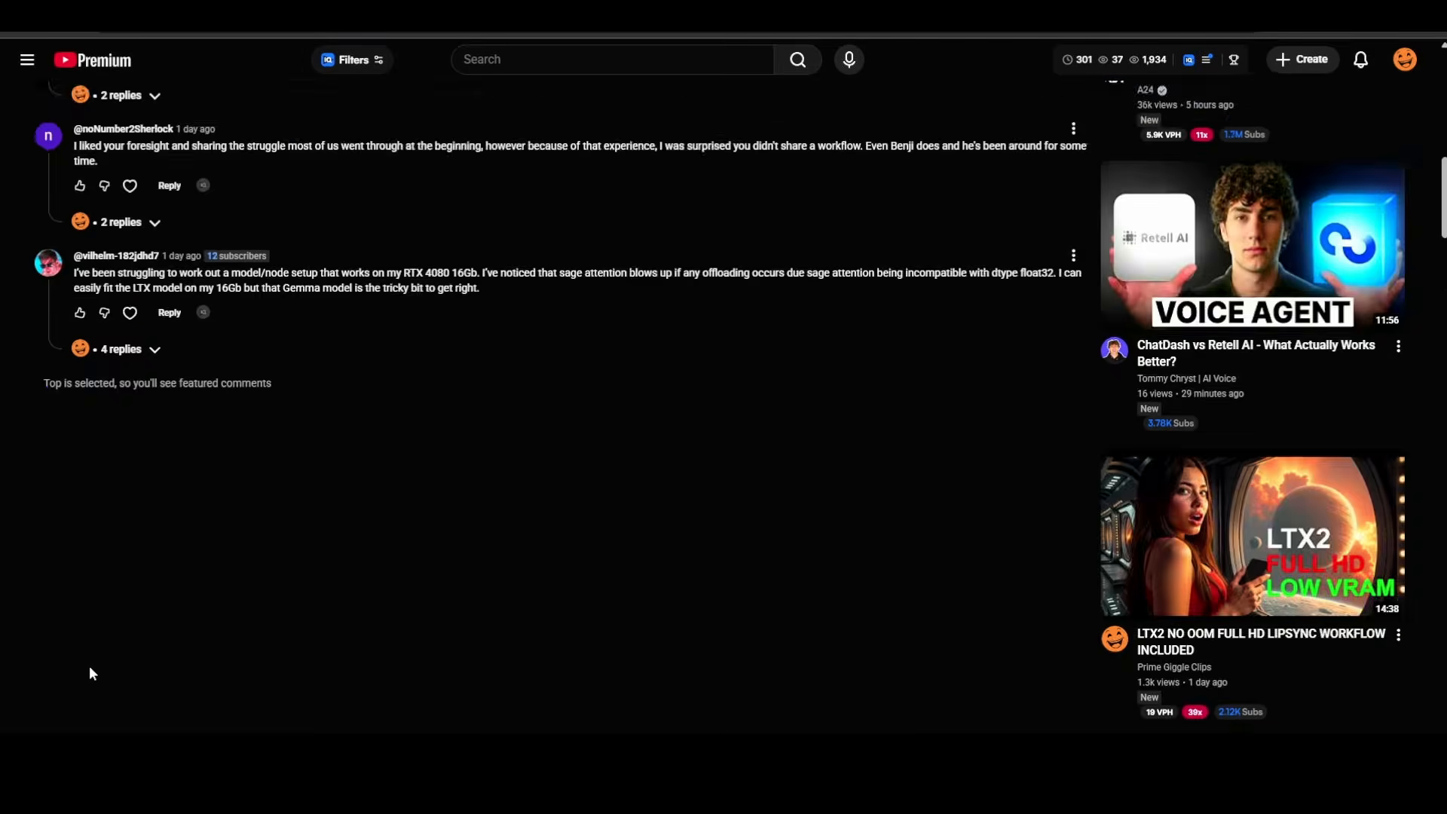
{"action": "scroll", "coordinate": [89, 666], "scroll_direction": "up", "scroll_amount": 5}
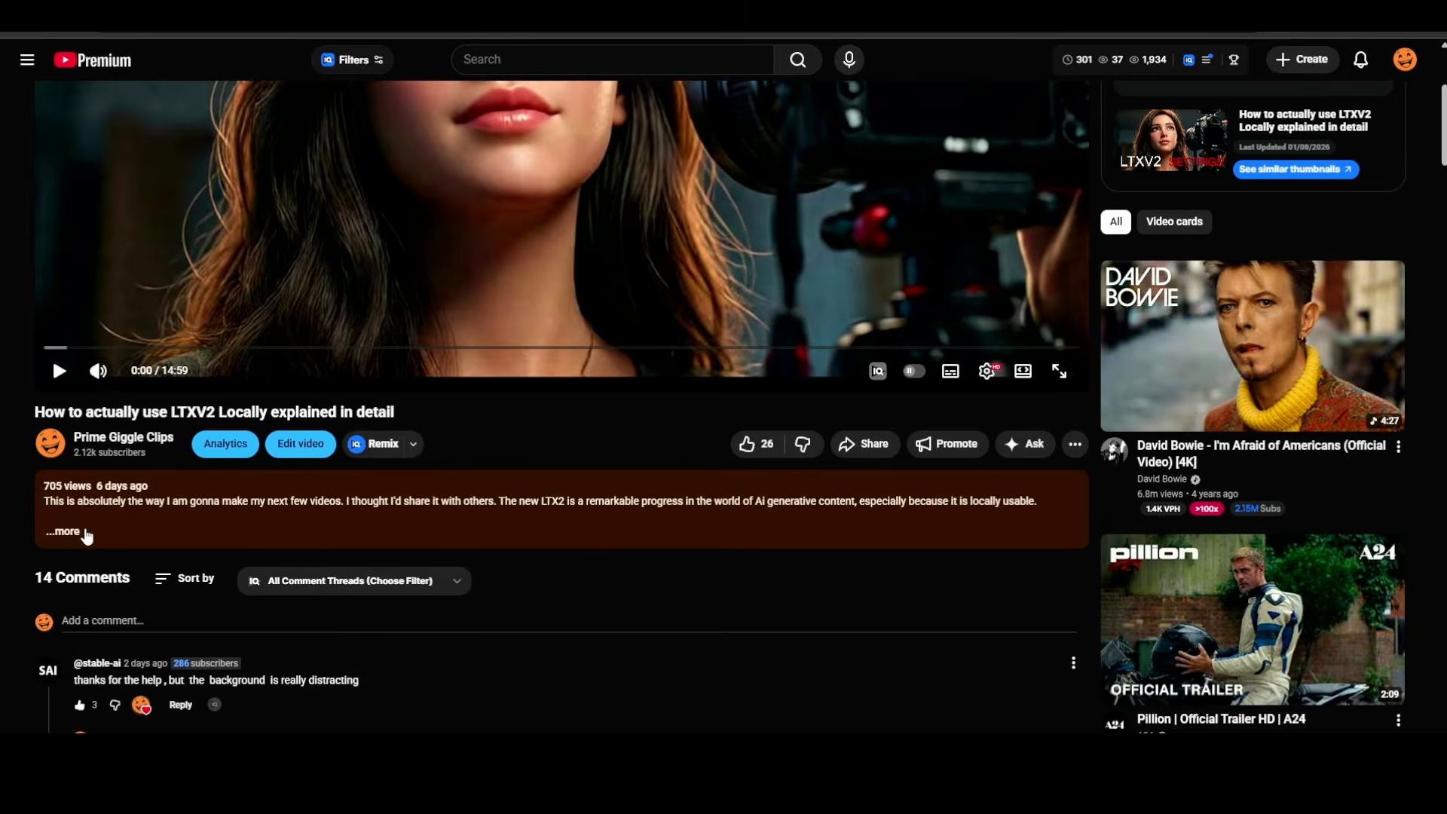
{"action": "left_click", "coordinate": [79, 531]}
{"action": "scroll", "coordinate": [288, 500], "scroll_direction": "down", "scroll_amount": 1}
{"action": "scroll", "coordinate": [288, 494], "scroll_direction": "down", "scroll_amount": 4}
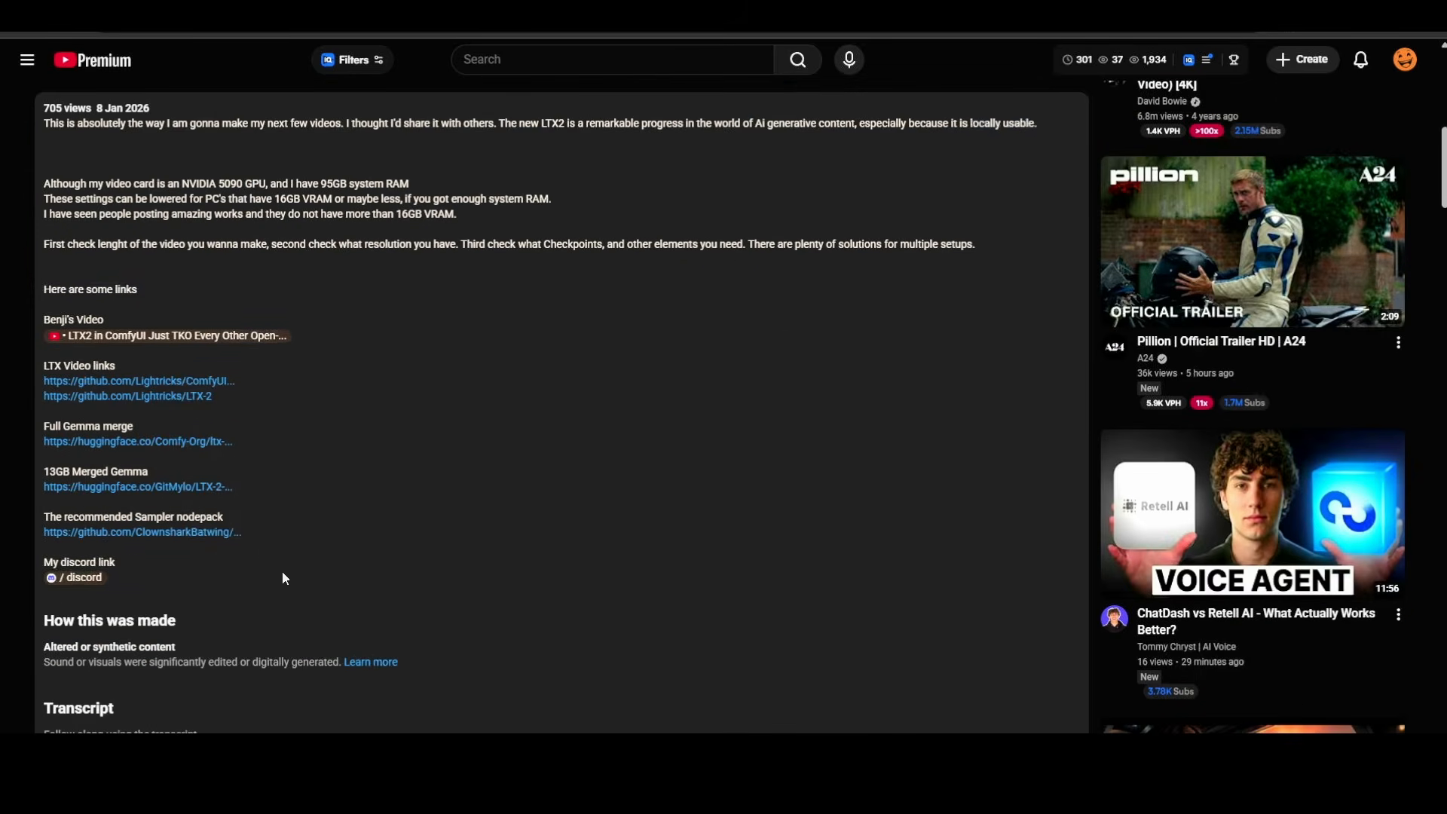
{"action": "scroll", "coordinate": [429, 475], "scroll_direction": "up", "scroll_amount": 9}
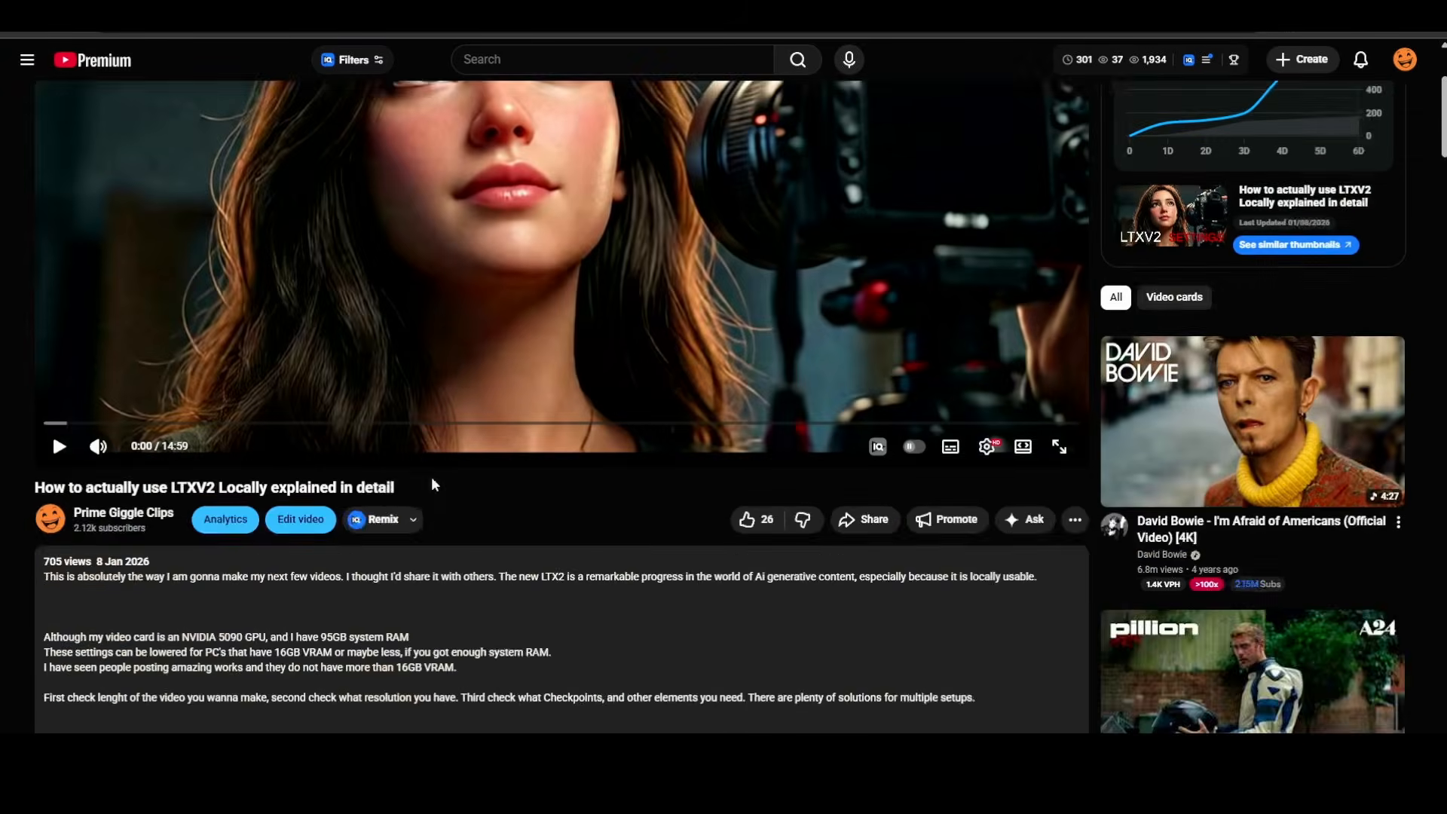